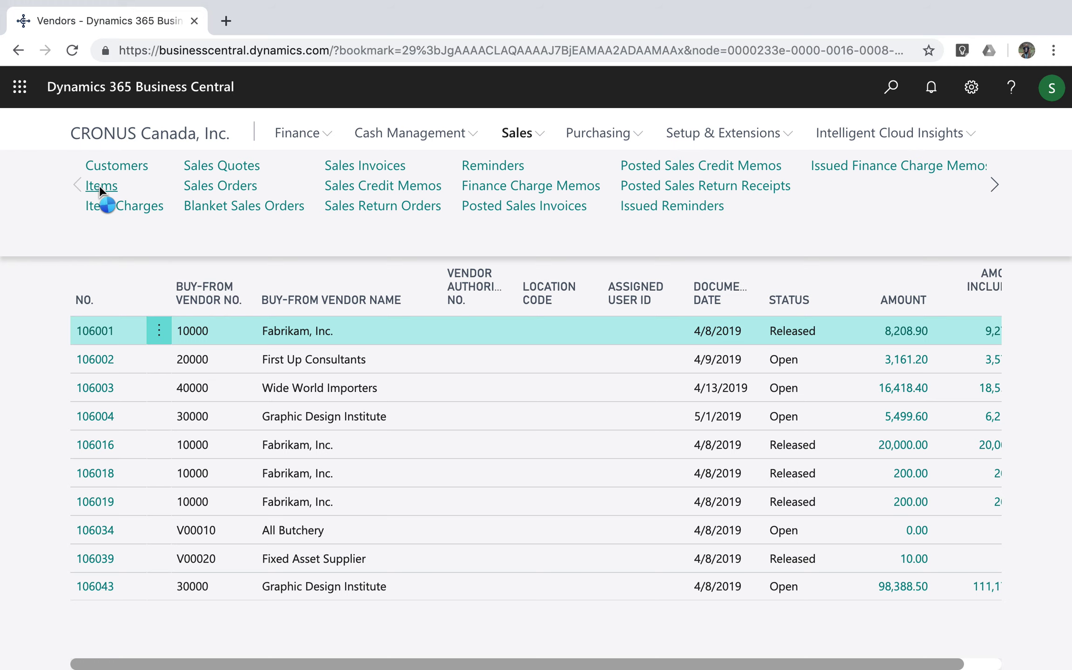
Search the item list for "power bank" and open the vendor list to check the existing records
left_click(100, 187)
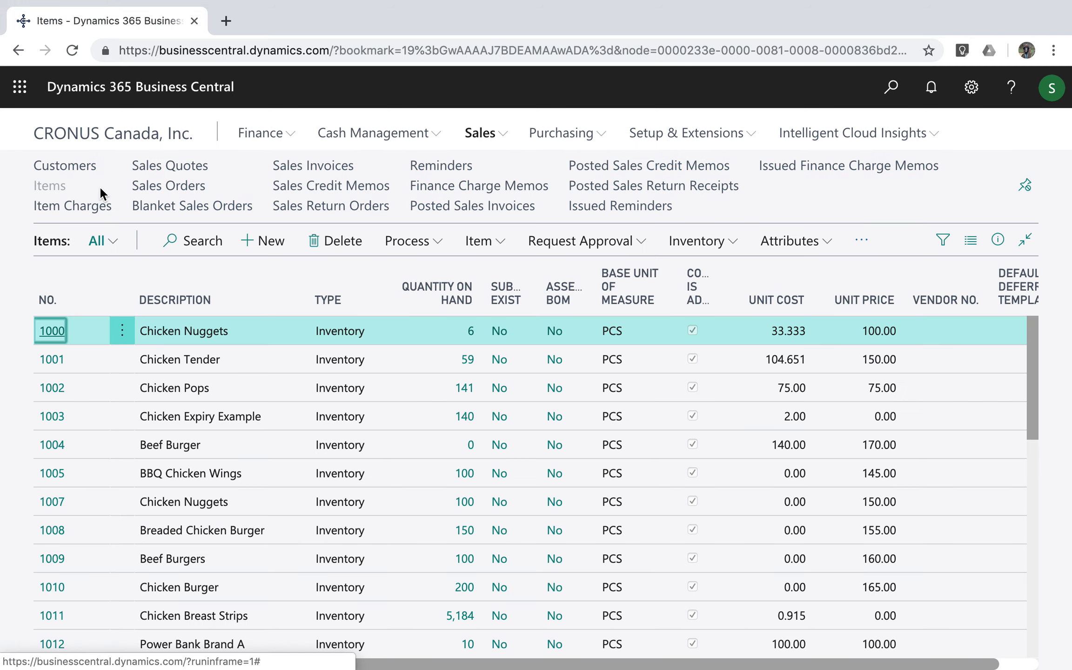
left_click(199, 248)
type("power ")
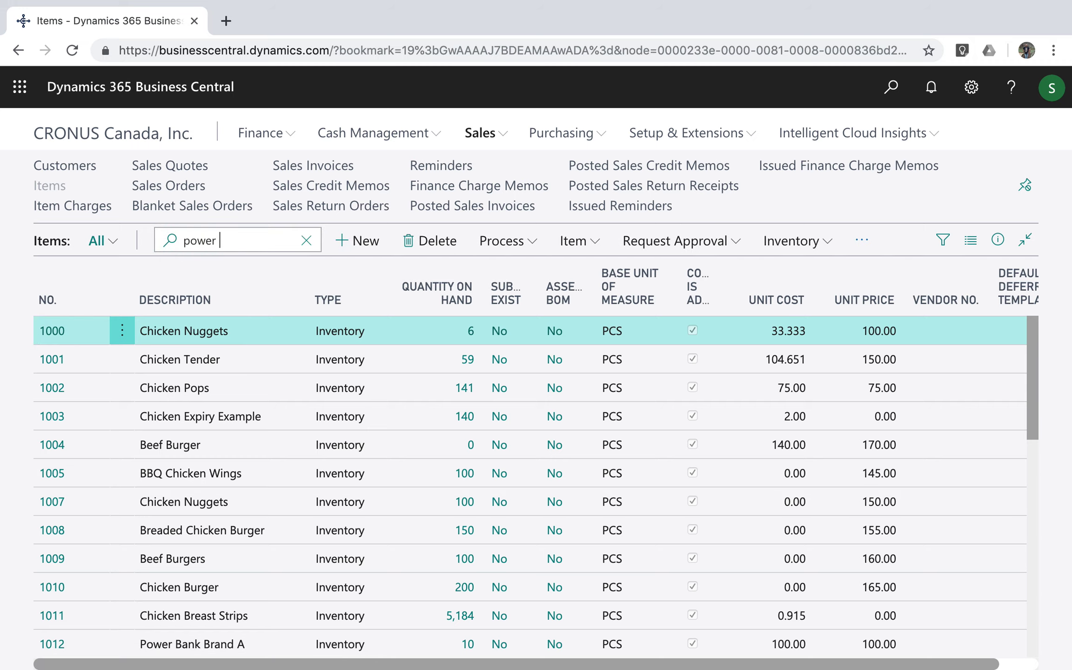
type("bank")
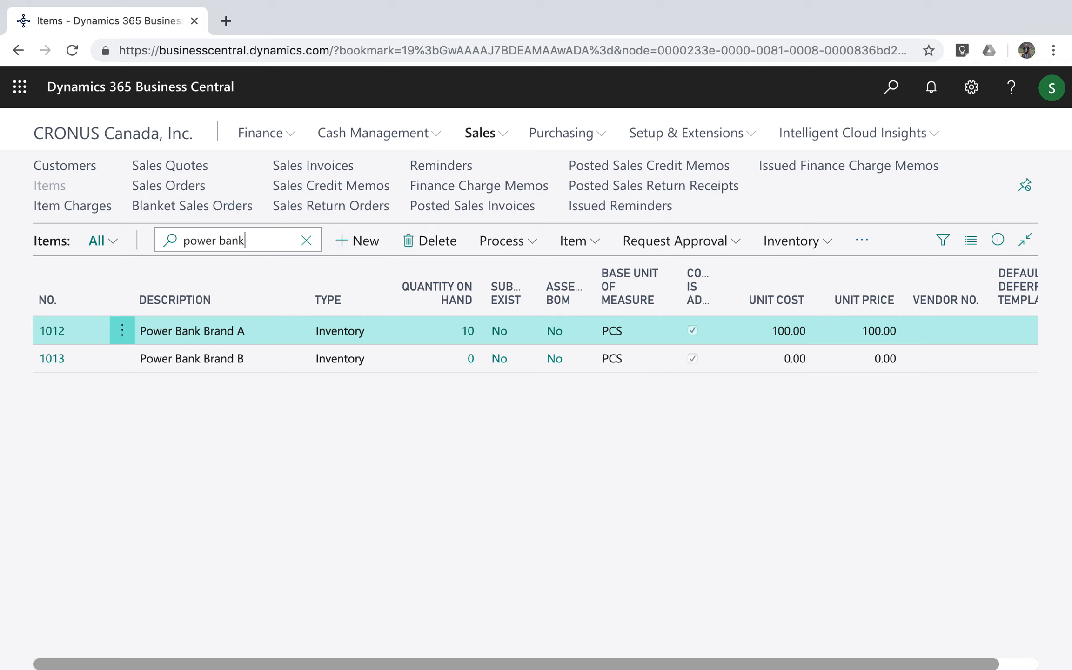
left_click(601, 135)
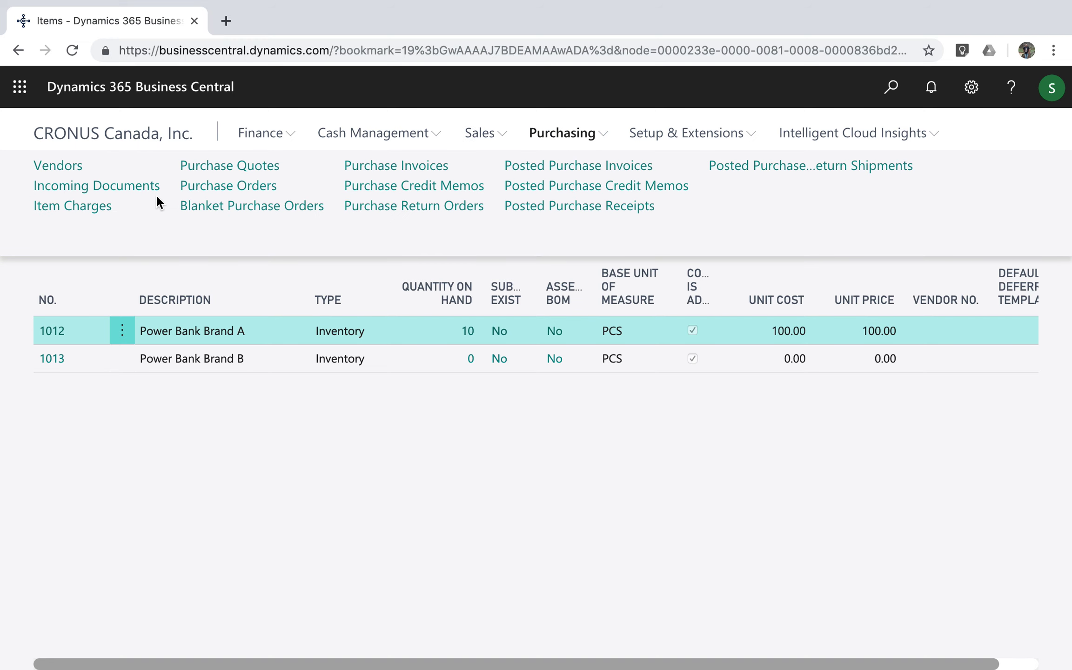
left_click(67, 163)
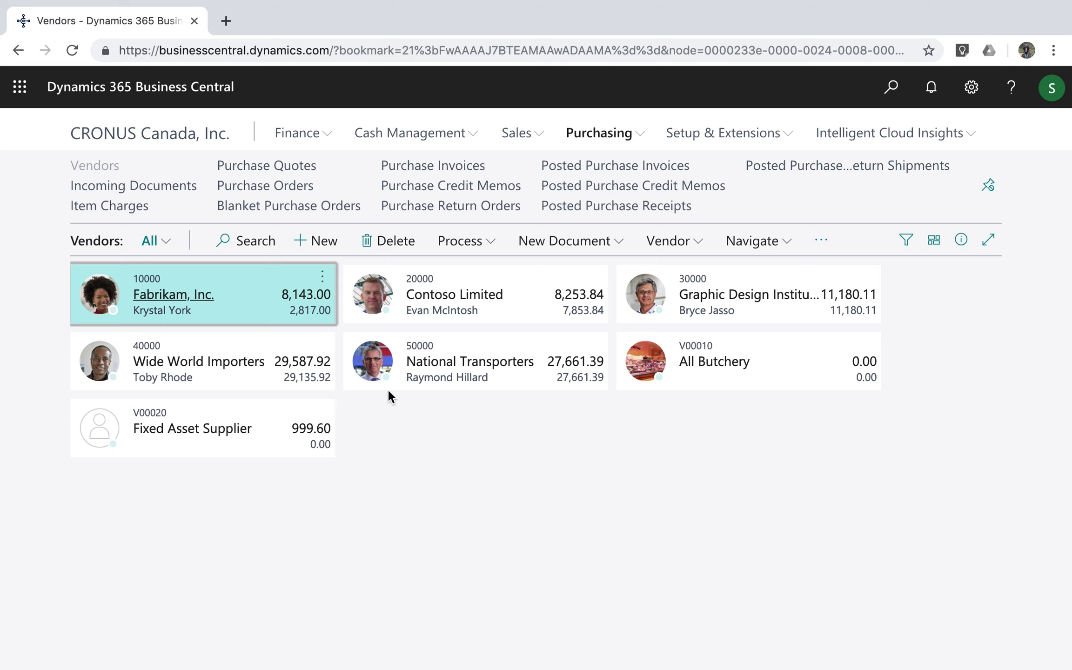
Create a new purchase order for vendor Fabrikam, Inc. with vendor invoice number 9901
left_click(260, 188)
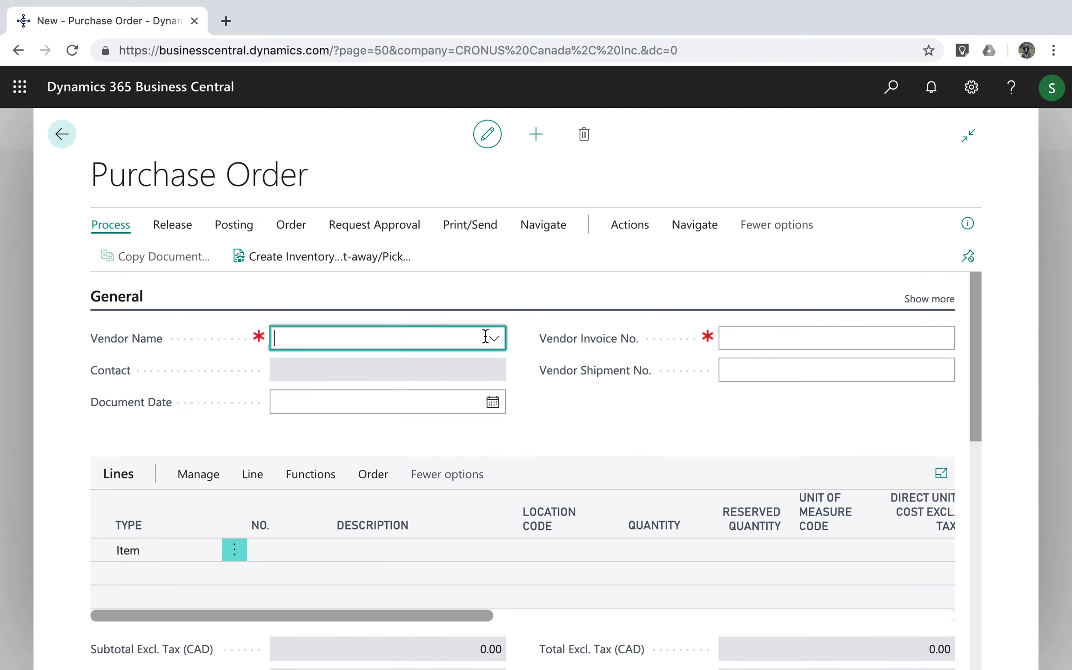
left_click(492, 338)
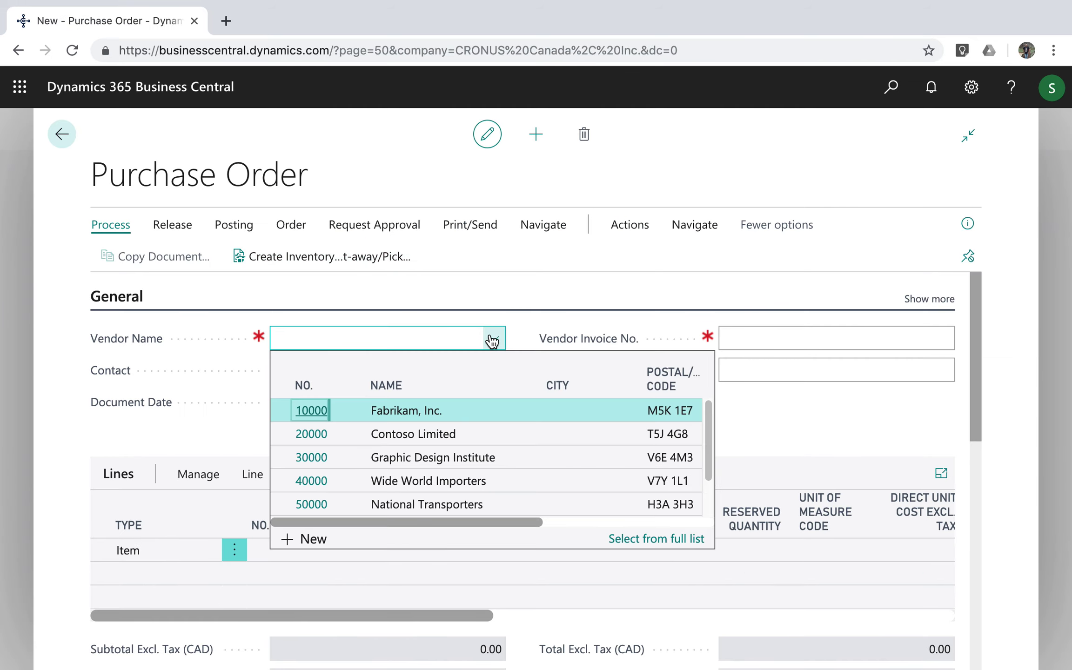
left_click(311, 411)
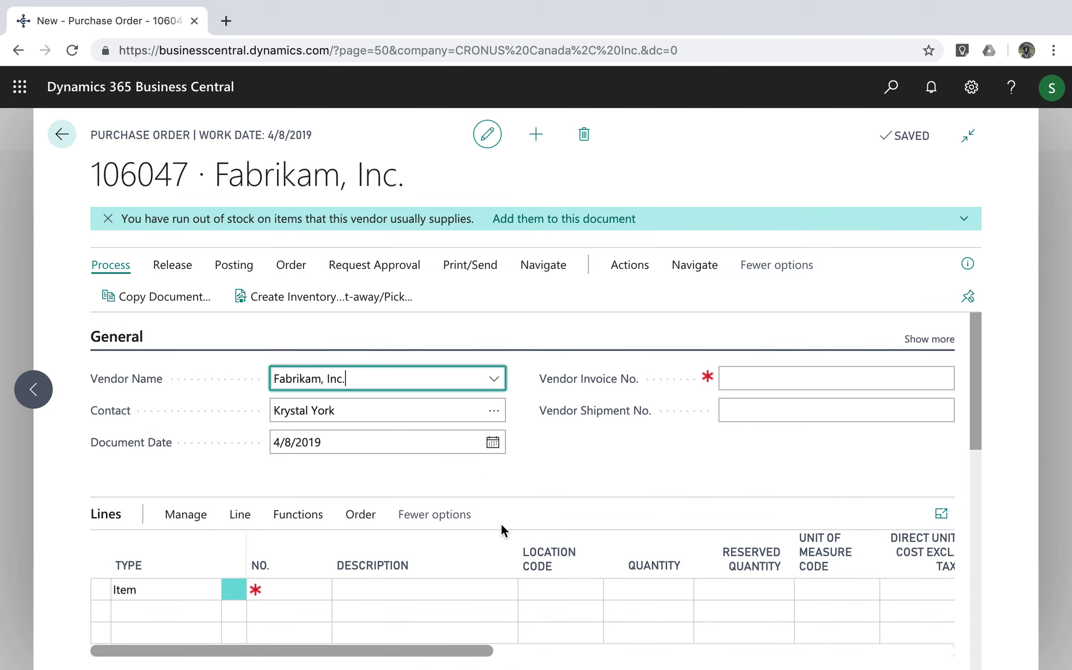
scroll(502, 529, "down", 2)
left_click(778, 330)
type("9901")
Add item 1012, Power Bank Brand A, to the first order line with location MAIN and quantity 100
left_click(280, 556)
left_click(320, 560)
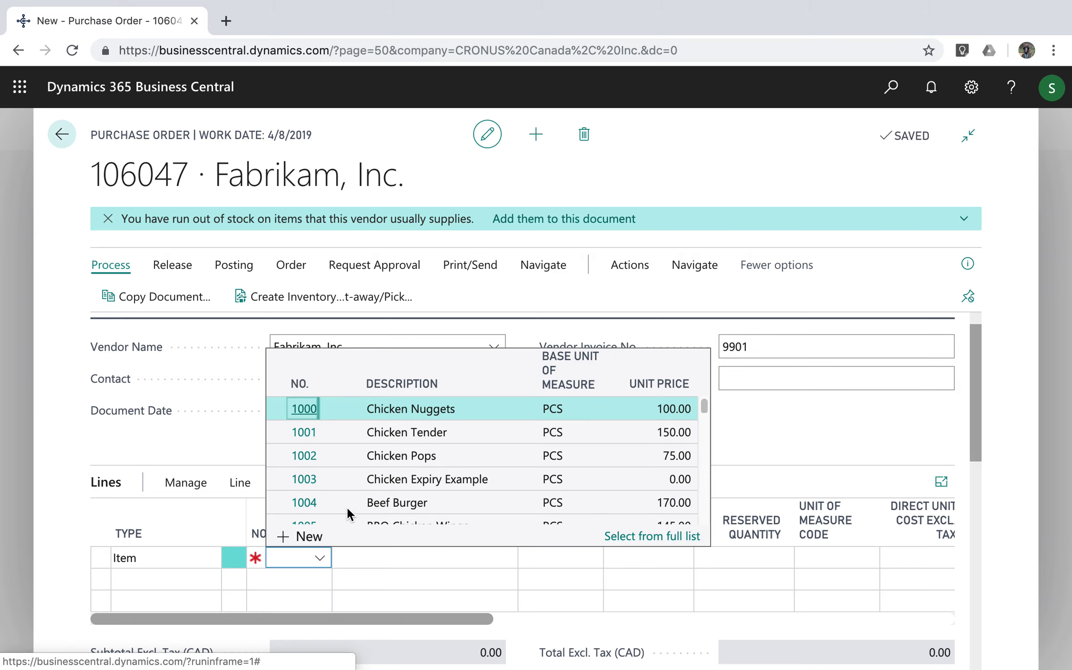
scroll(368, 461, "down", 5)
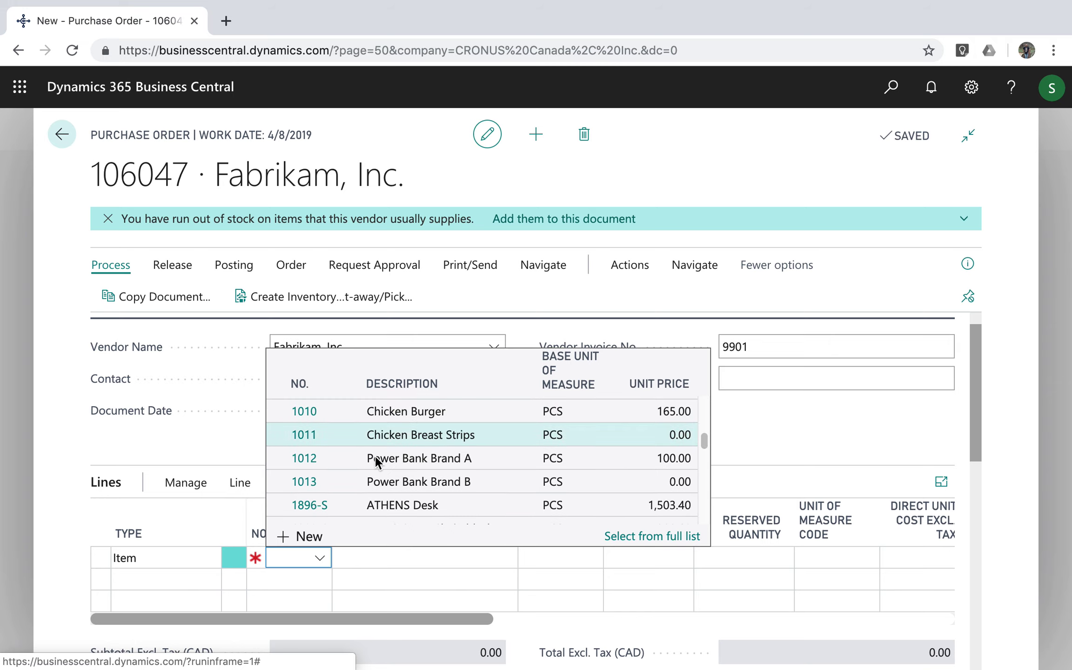
left_click(315, 458)
left_click(556, 557)
type("main")
key("Tab")
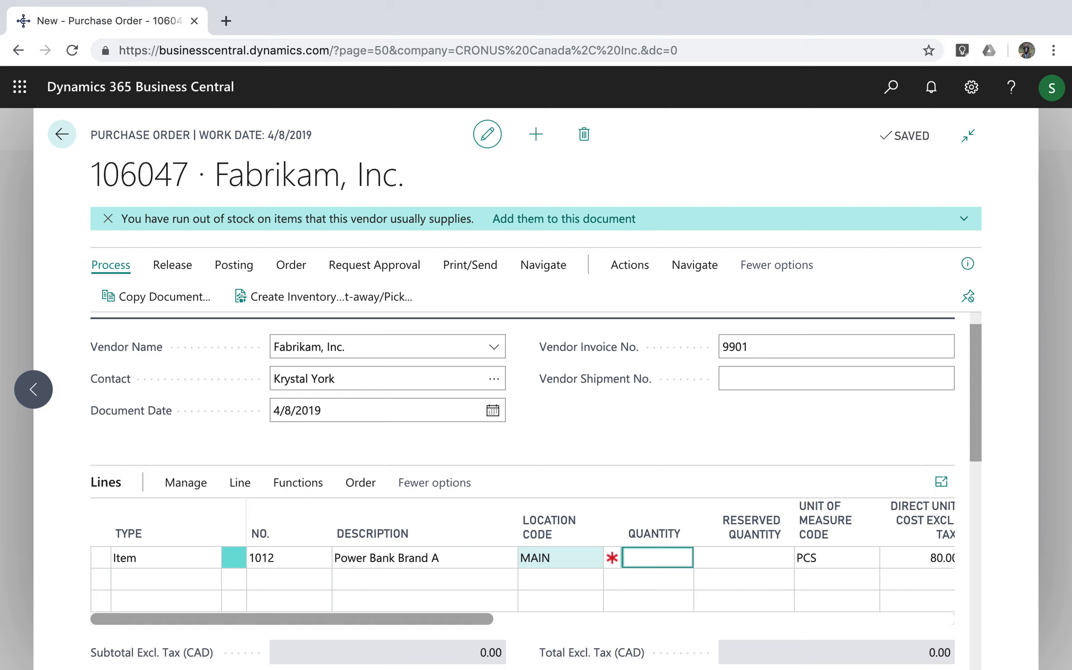
key("Tab")
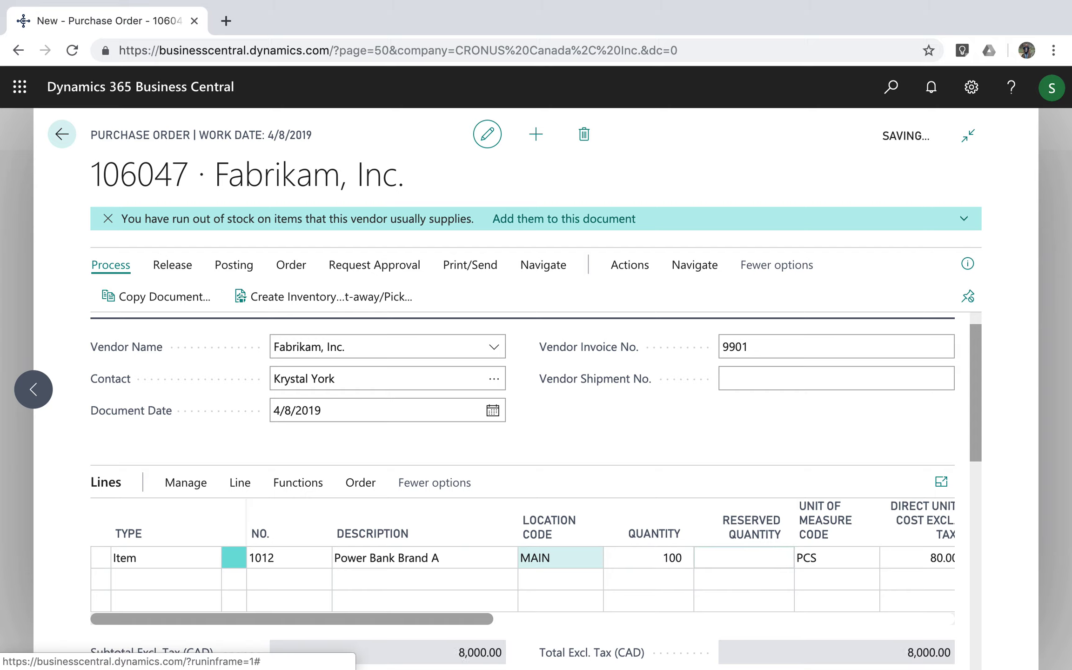
left_click_drag(479, 624, 414, 632)
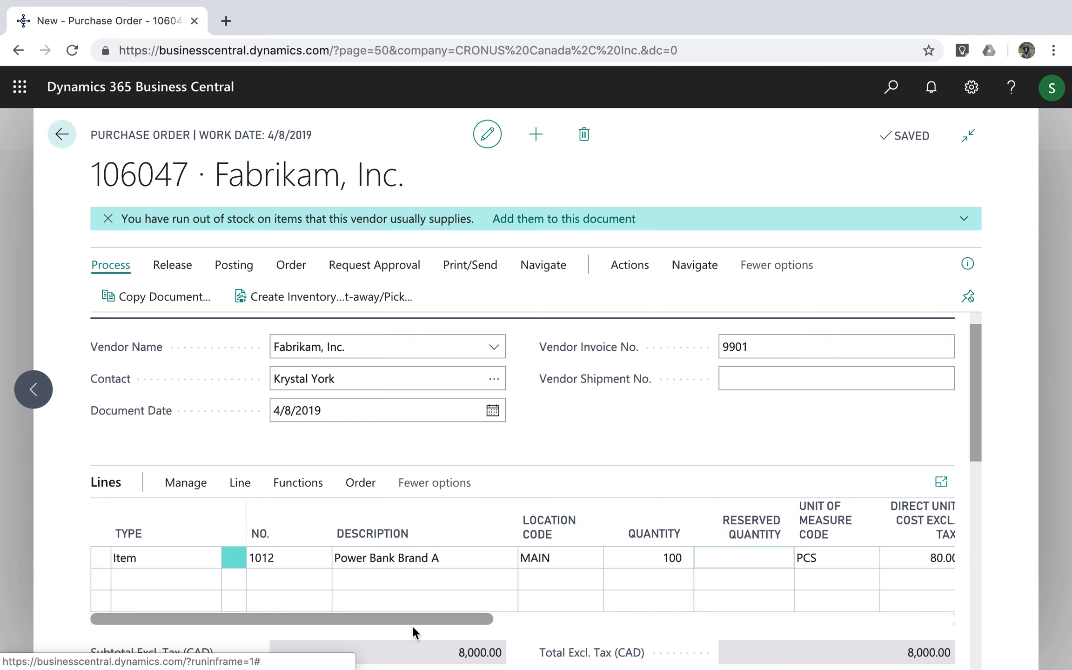
Release the Fabrikam, Inc. purchase order
left_click(176, 271)
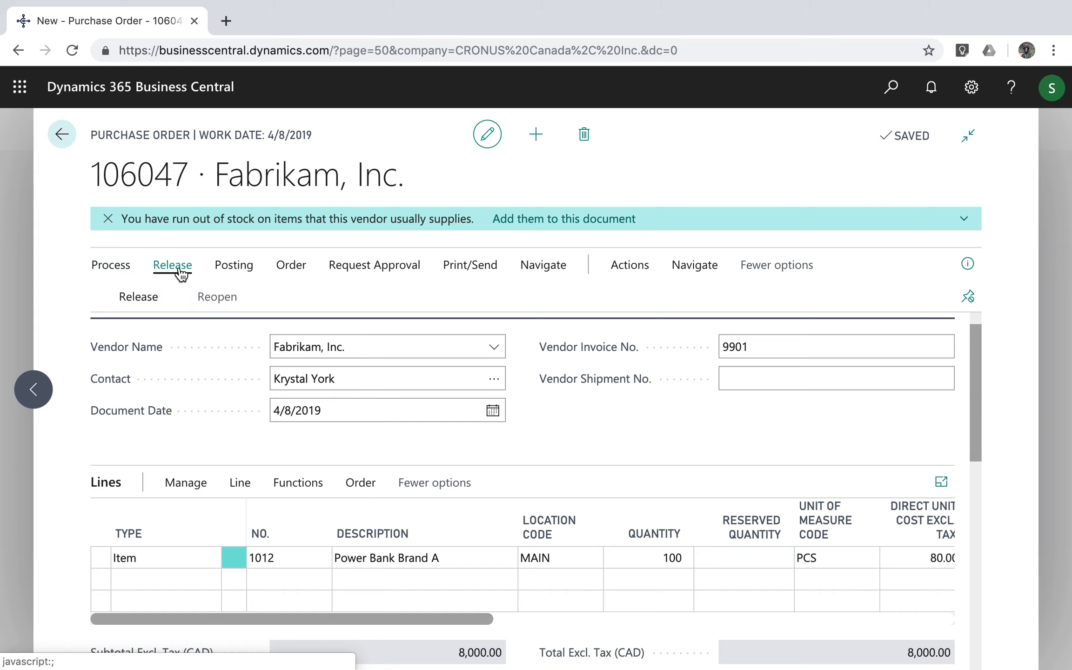
left_click(133, 298)
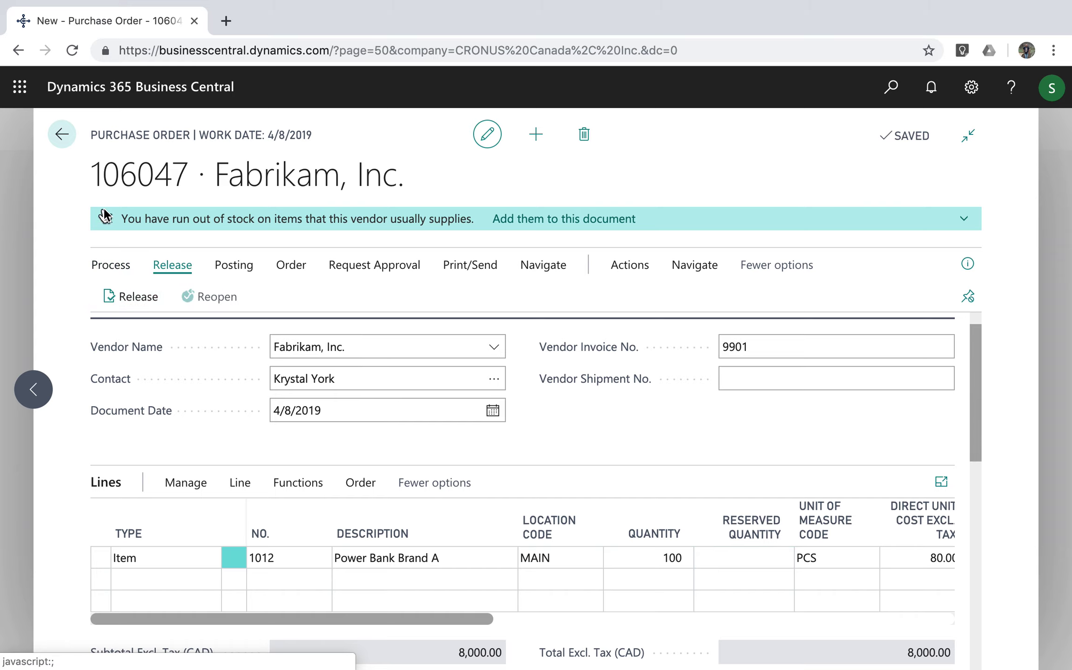
left_click(130, 256)
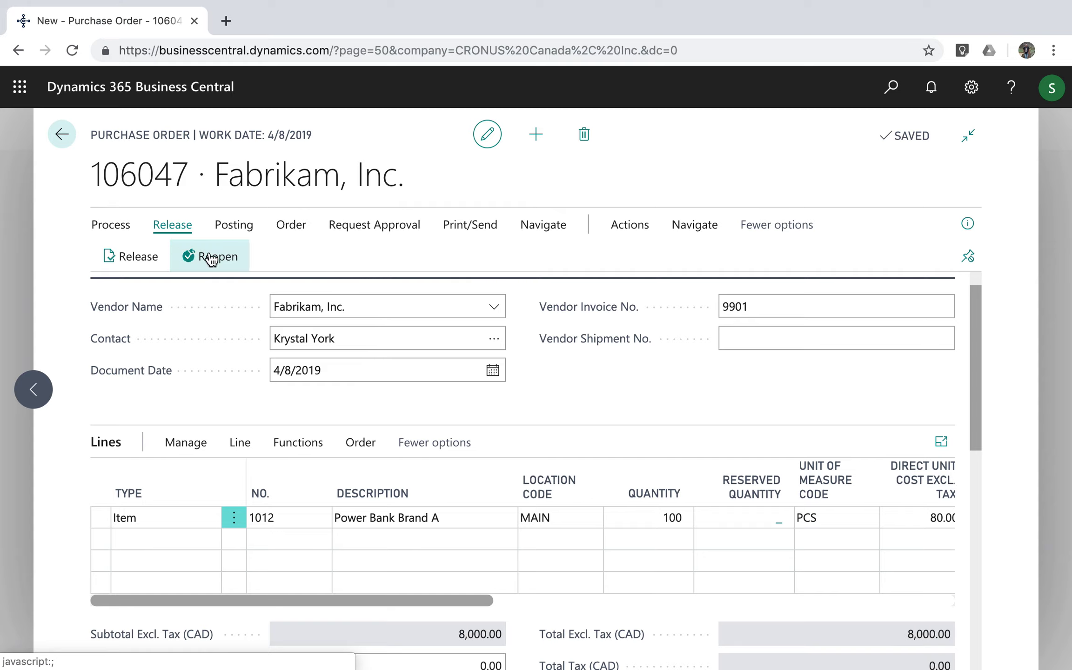
left_click(115, 232)
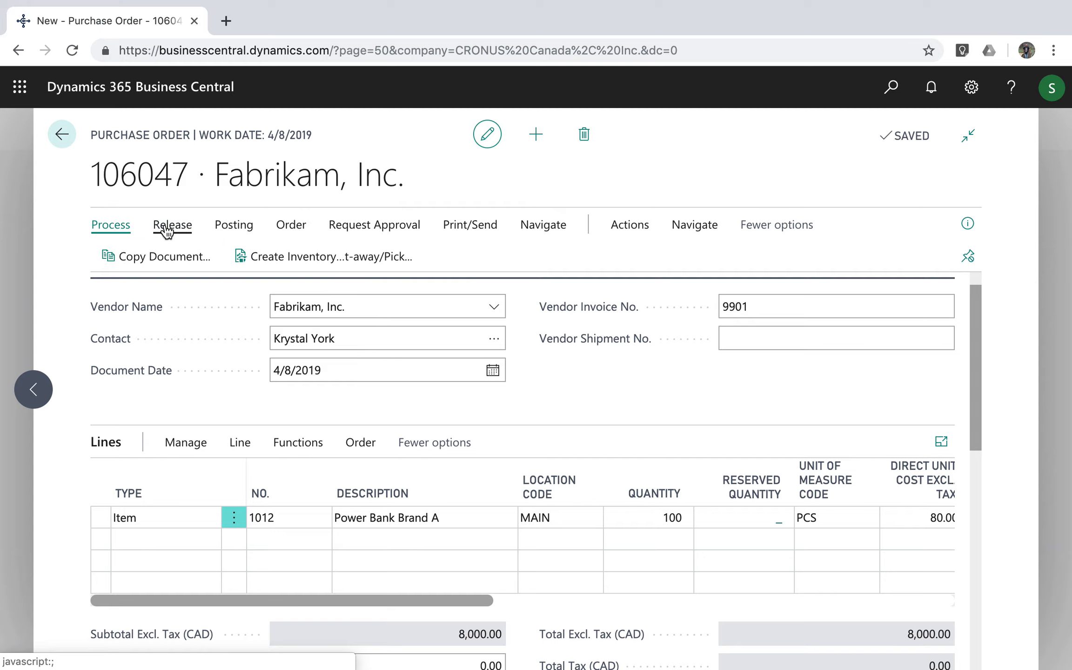
Post the Fabrikam, Inc. purchase order with the Receive option only and return to the purchase order list
left_click(233, 225)
left_click(127, 255)
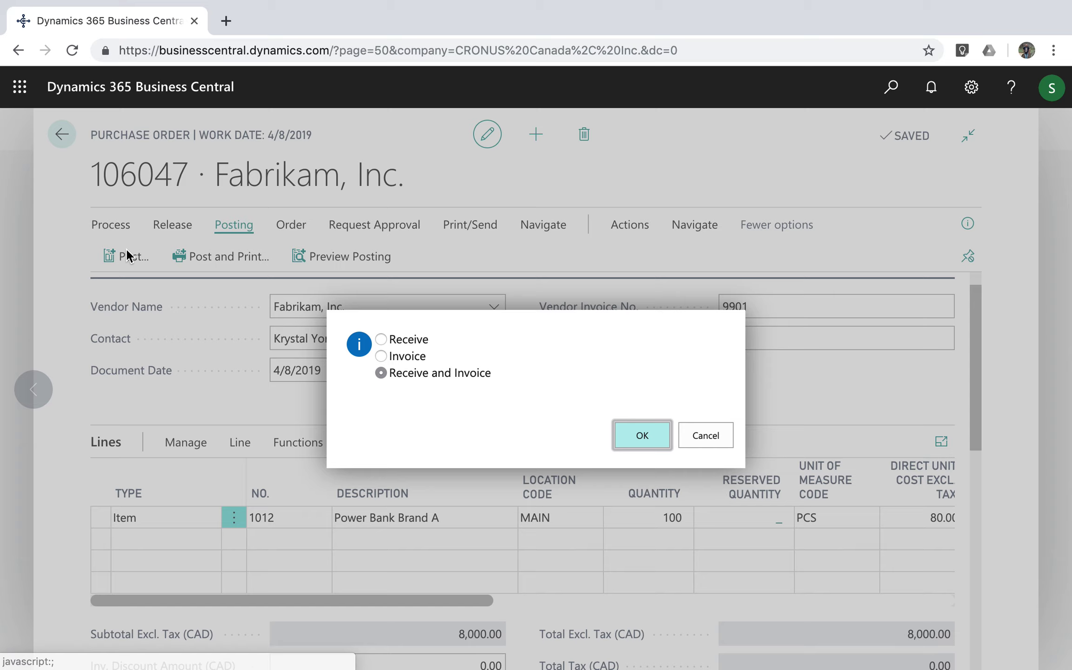
left_click(408, 341)
left_click(645, 440)
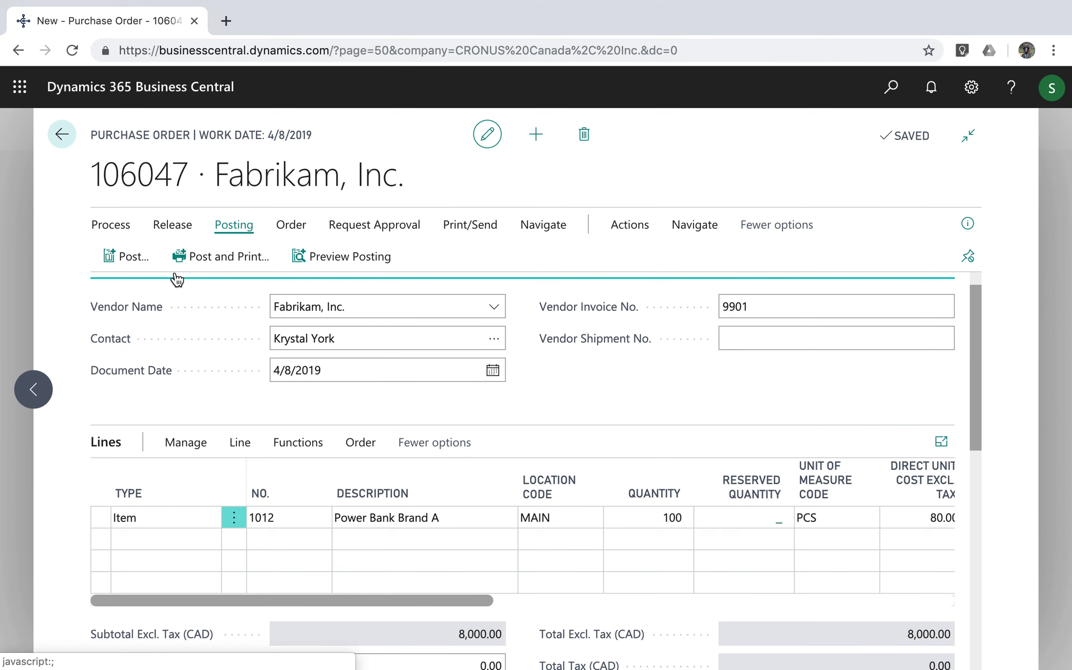
left_click(62, 135)
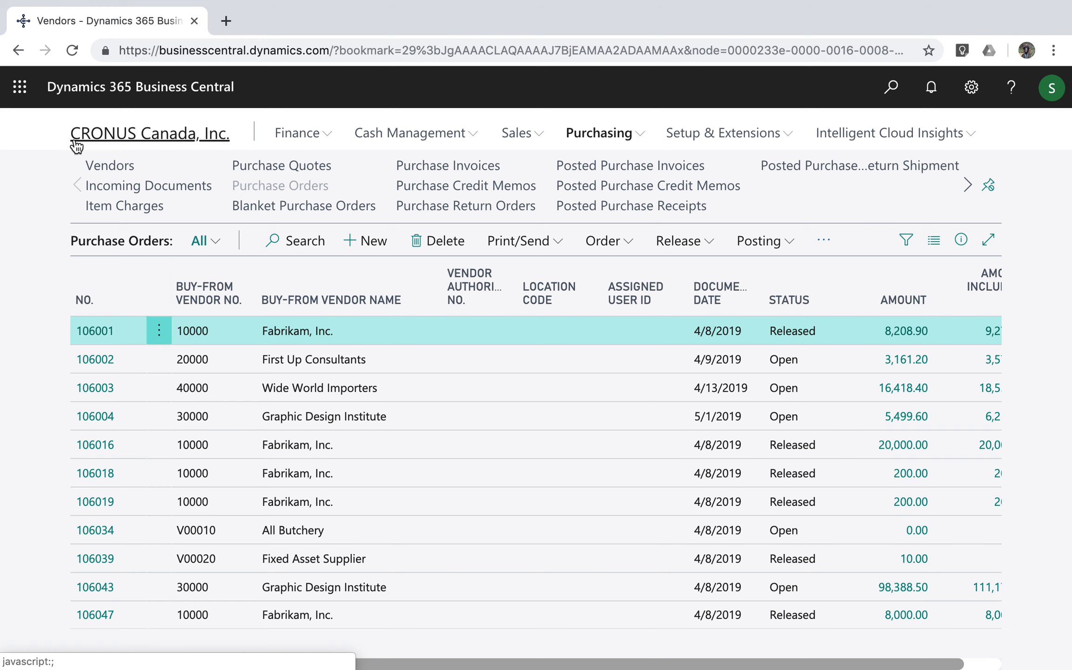
Create a new purchase order for vendor Contoso Limited with vendor invoice number 9902
left_click(358, 240)
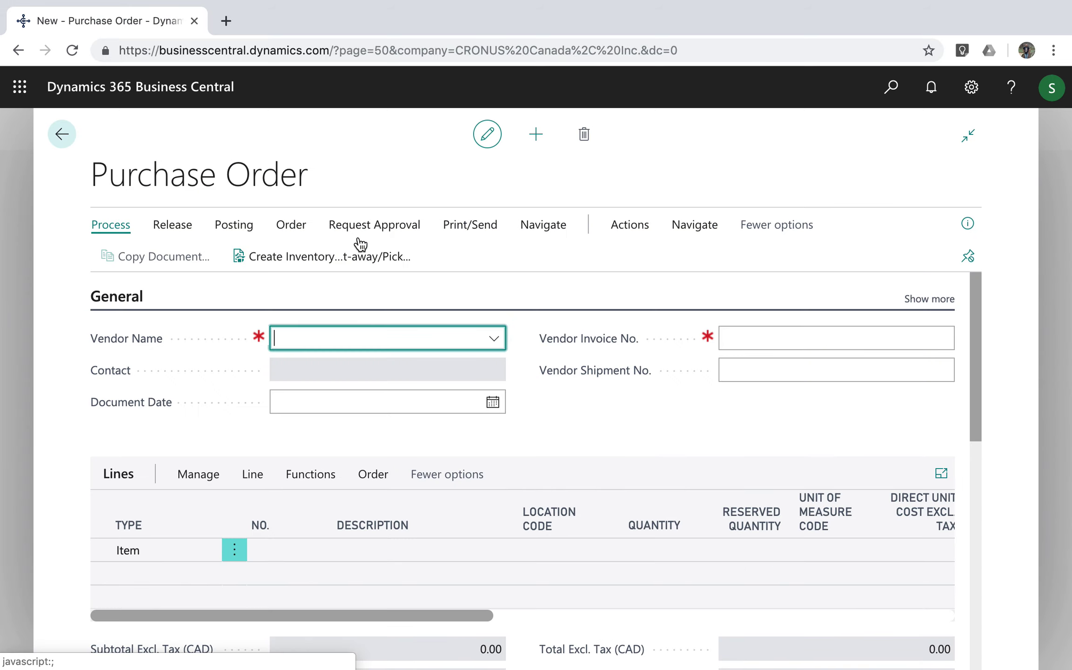
left_click(492, 339)
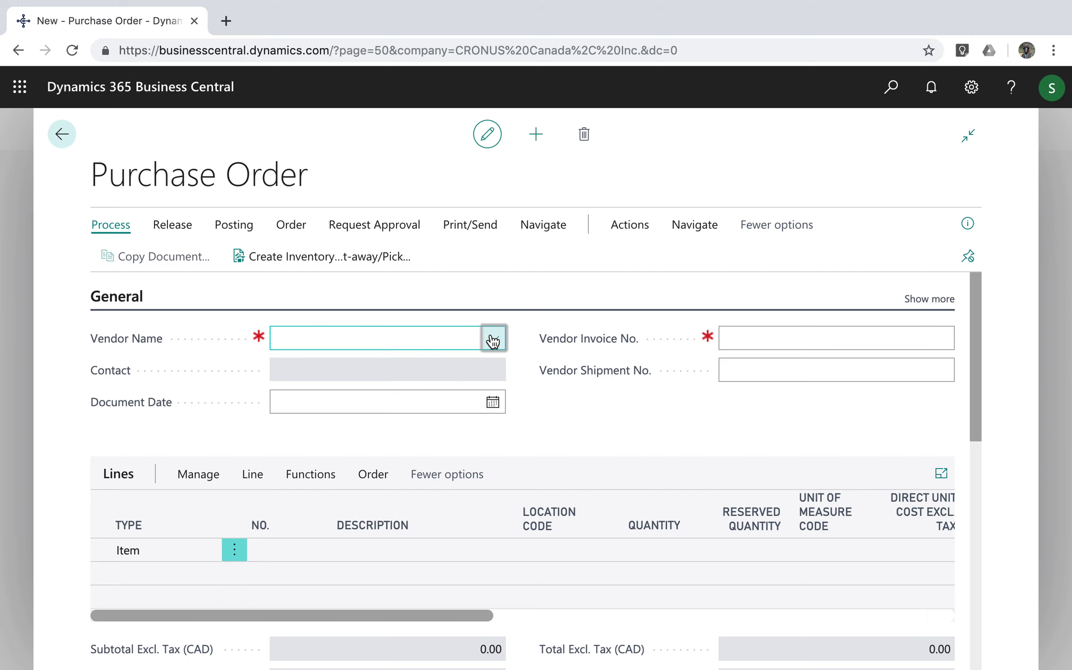
left_click(327, 433)
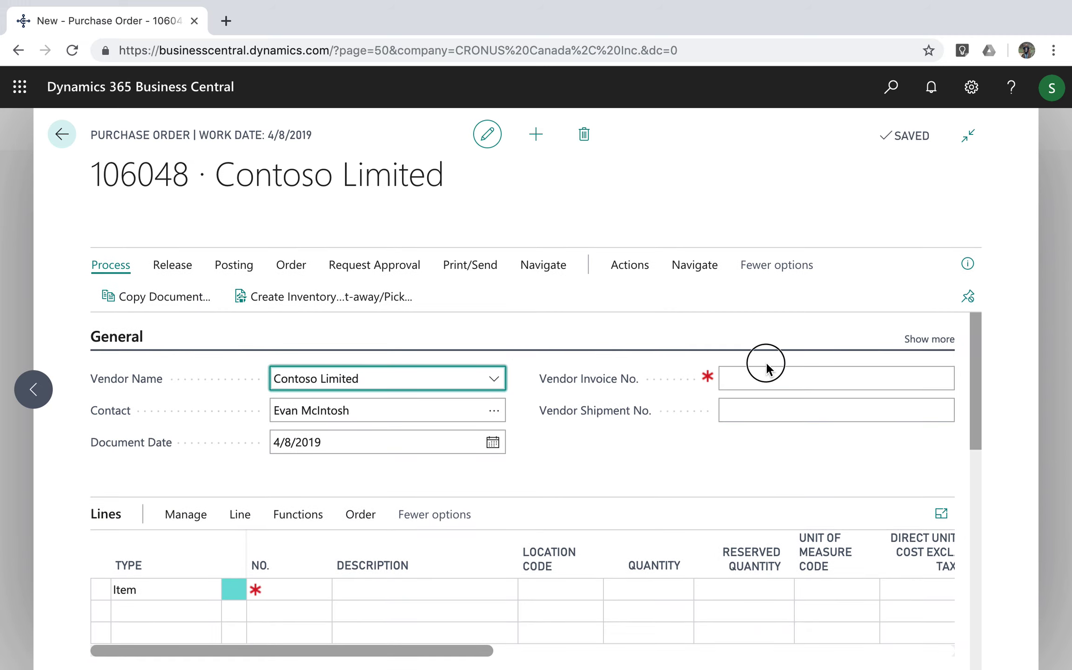
left_click(758, 377)
type("9902")
left_click(233, 247)
Add item 1013, Power Bank Brand B, to the first order line with location code MAIN
left_click(305, 549)
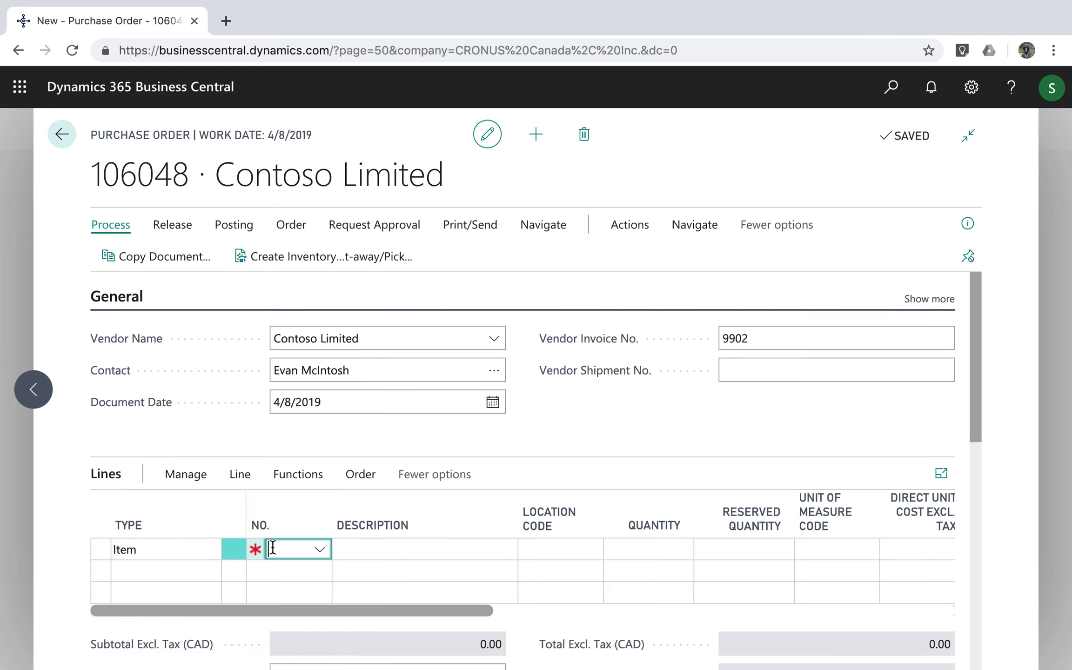
left_click(317, 549)
scroll(493, 476, "down", 5)
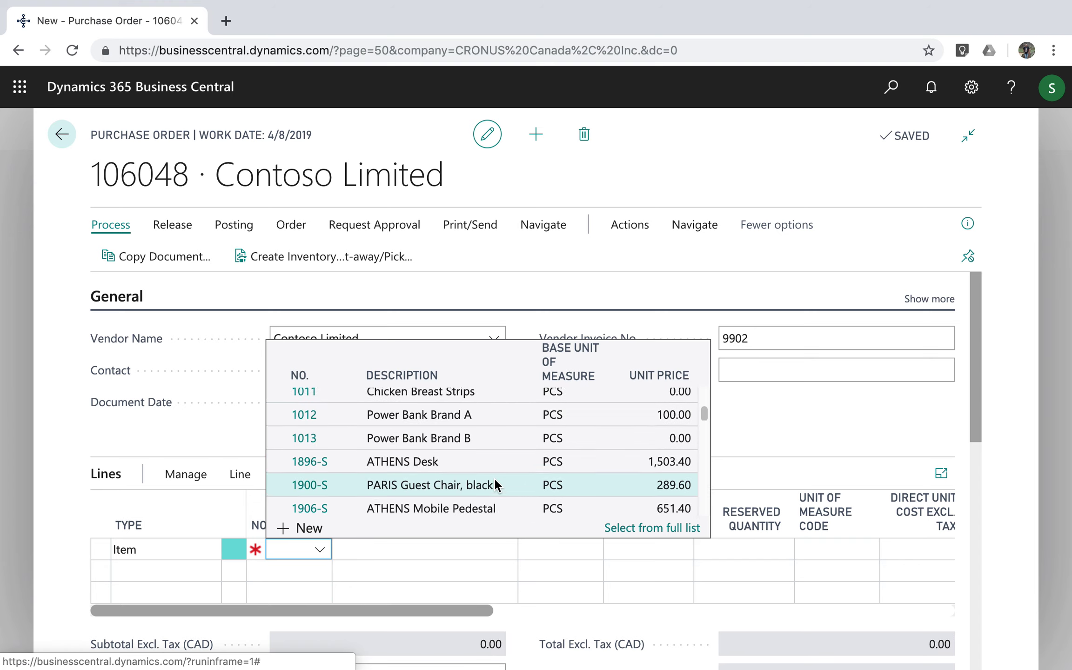
left_click(426, 434)
left_click(553, 554)
type("main")
key("Tab")
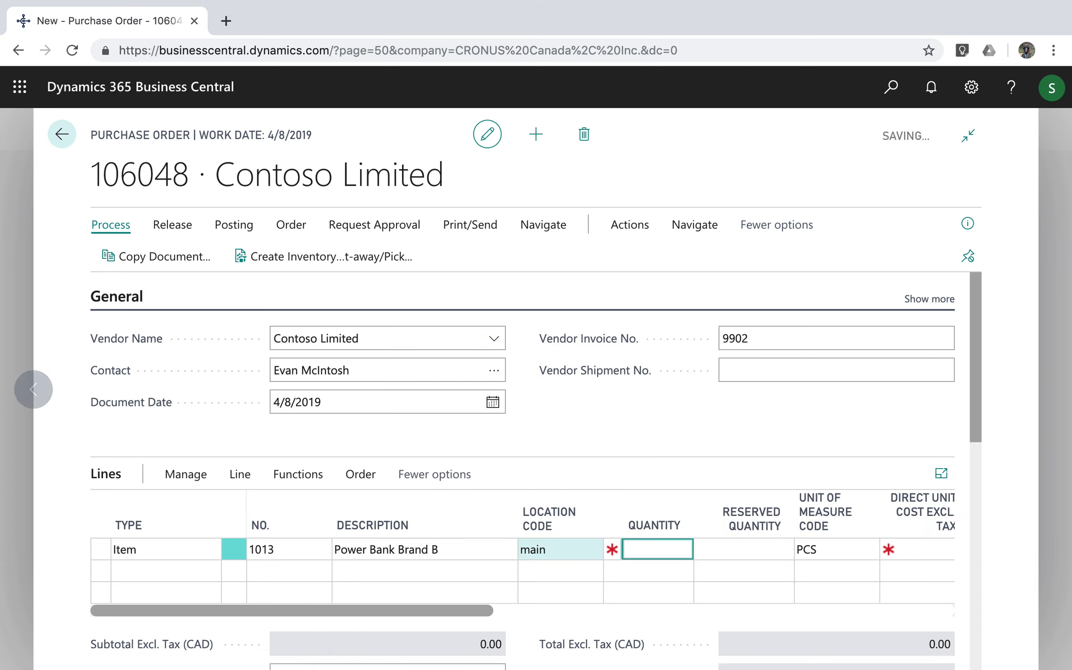
Set the quantity of the Power Bank Brand B line to 100
type("10")
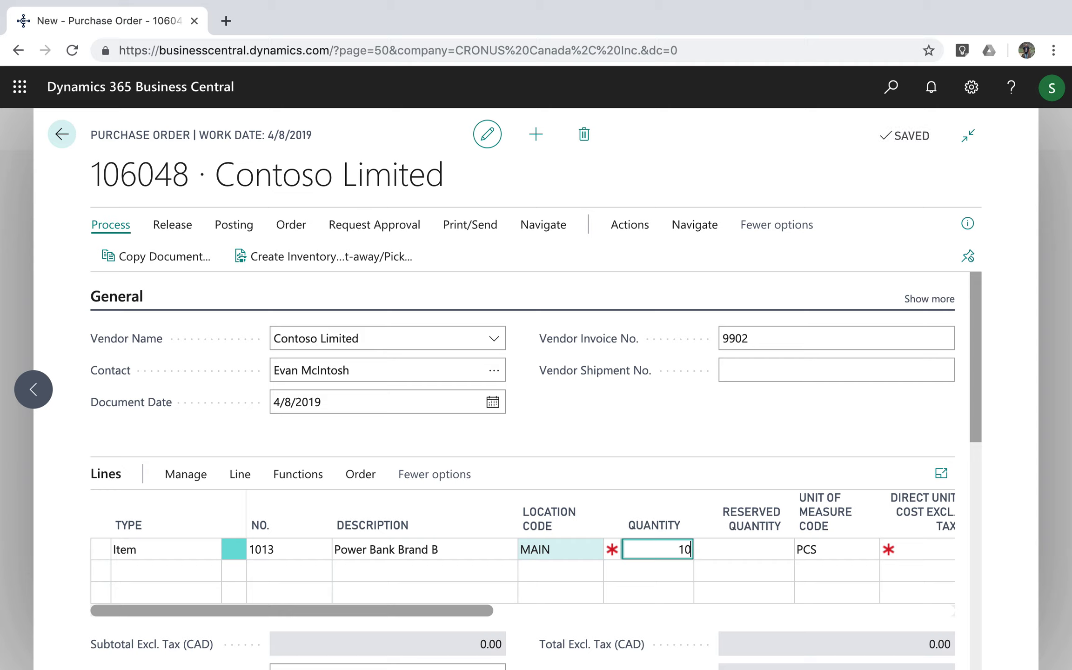
key("Tab")
left_click(663, 549)
type("100")
key("Tab")
key("Tab")
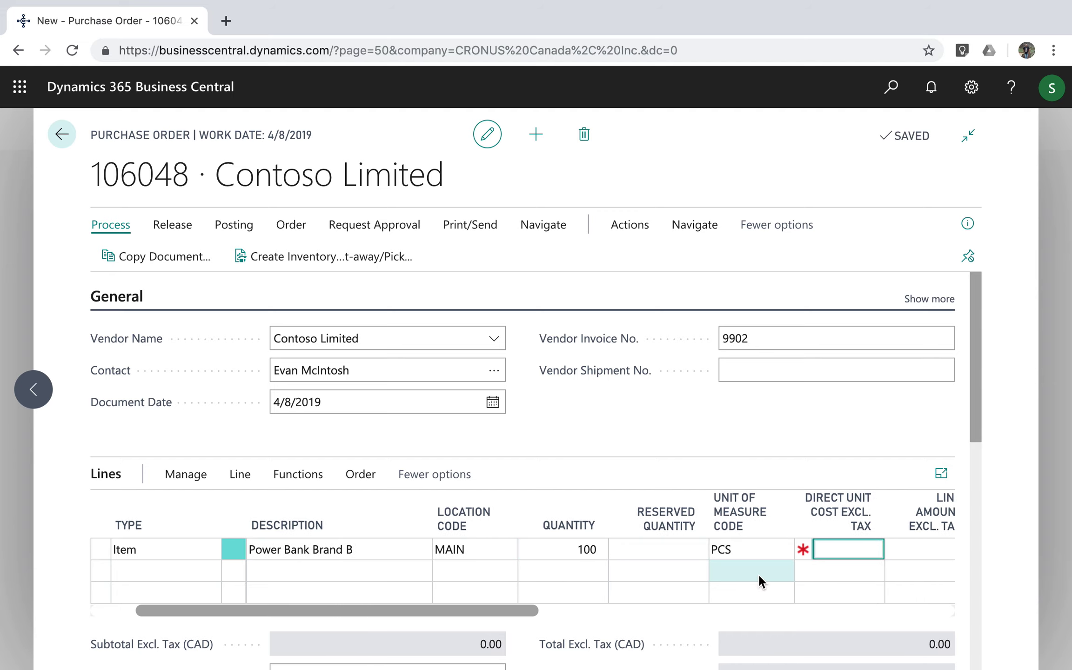
Set the direct unit cost excluding tax of the Power Bank Brand B line to 90
type("100")
key("BackSpace")
key("BackSpace")
key("BackSpace")
type("90")
key("Tab")
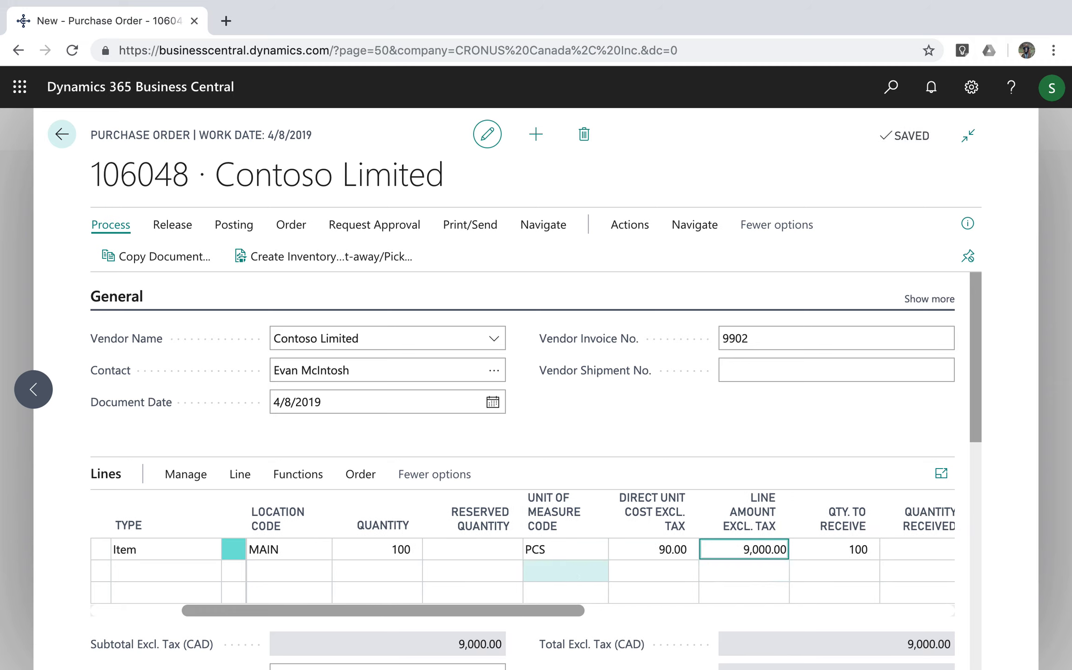
Release the Contoso Limited purchase order and post it with the Receive option only
scroll(535, 605, "left", 5)
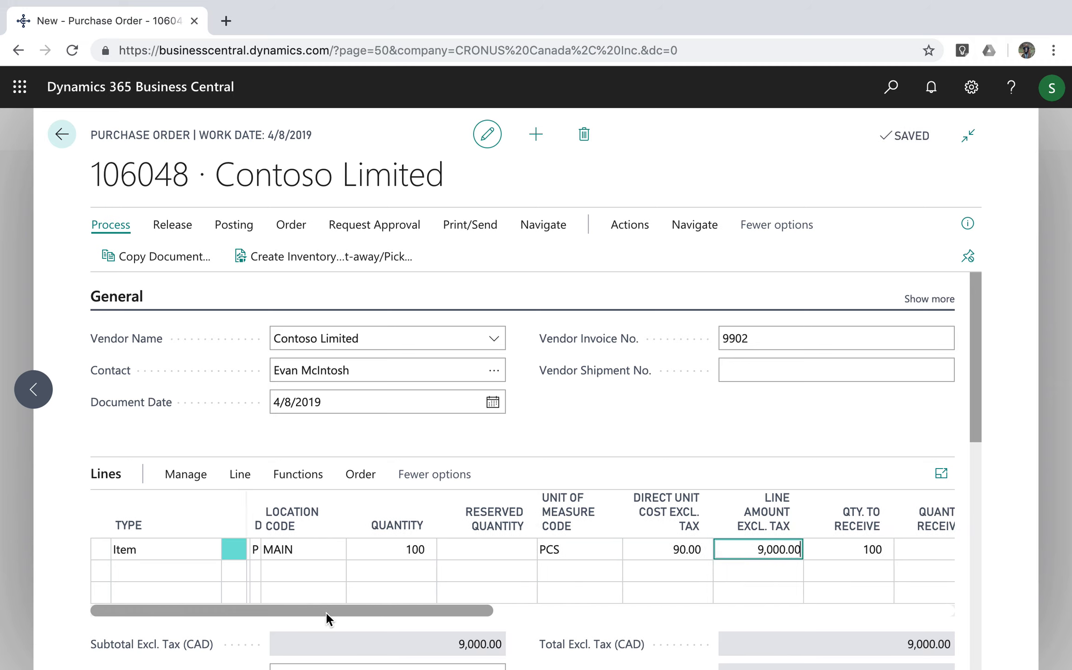
left_click(171, 224)
left_click(126, 256)
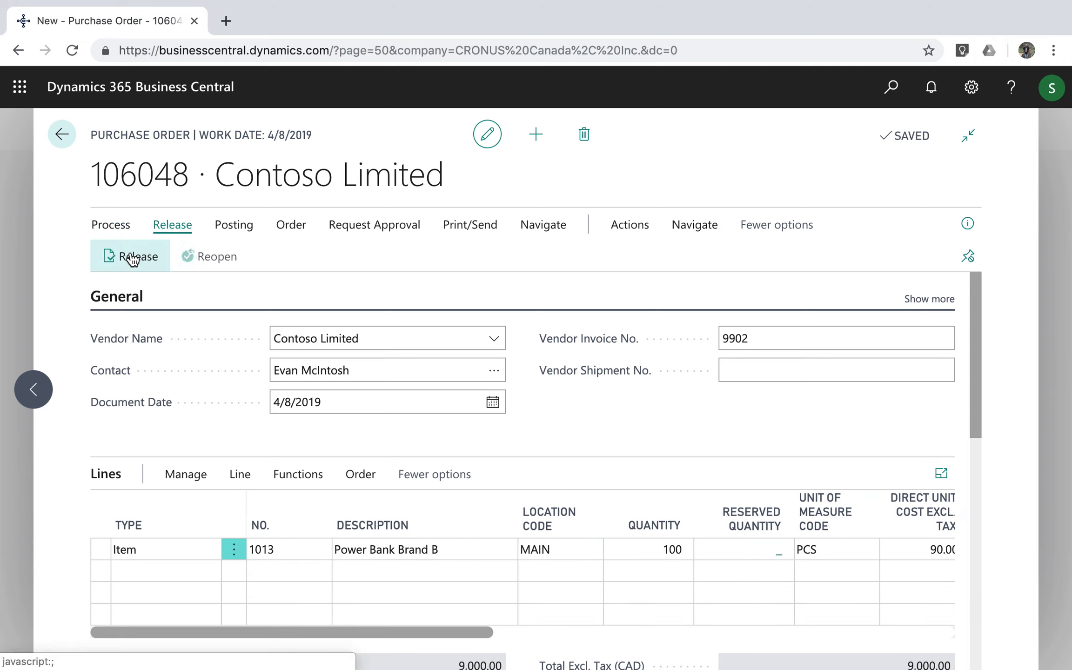
left_click(234, 225)
left_click(124, 256)
left_click(401, 343)
left_click(659, 441)
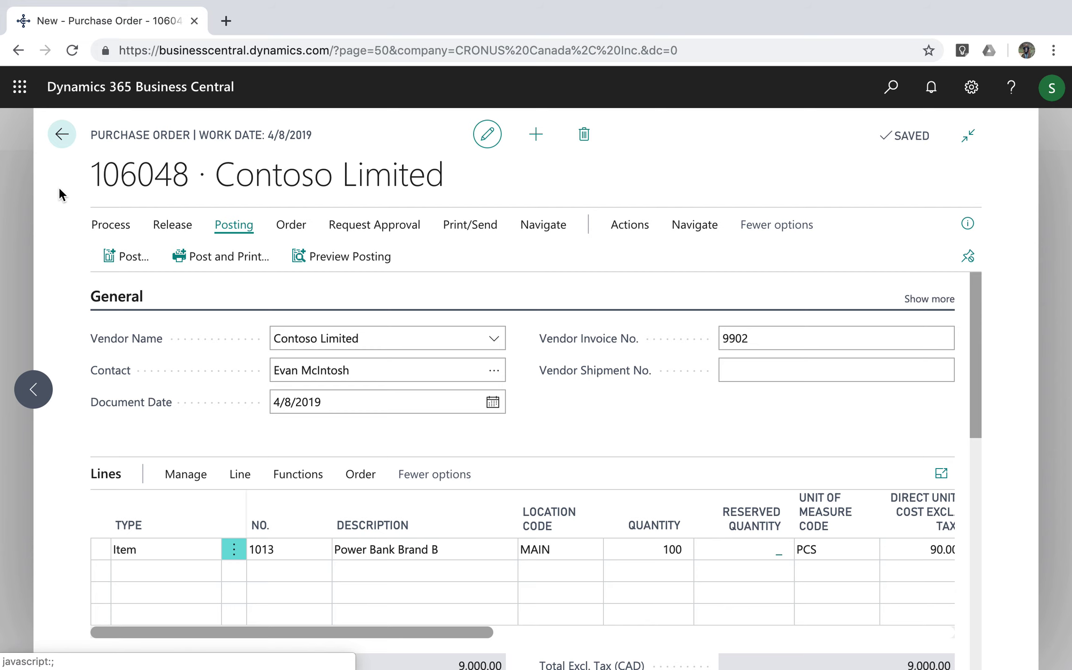
Leave the purchase order and create a new purchase invoice for the vendor Wide World Importers
left_click(61, 145)
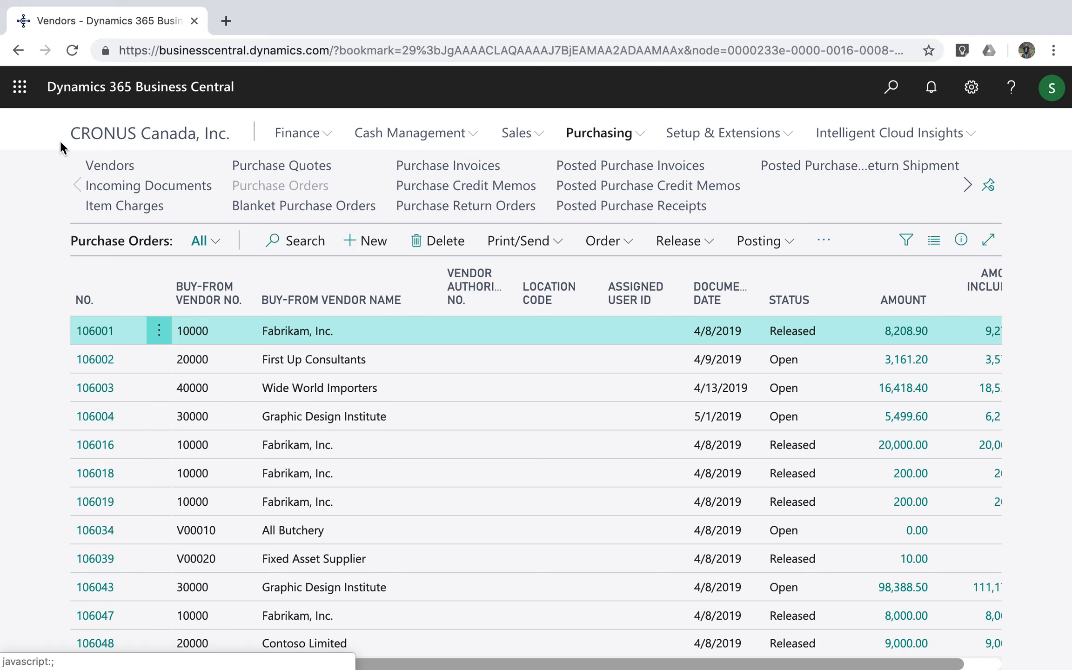
left_click(458, 172)
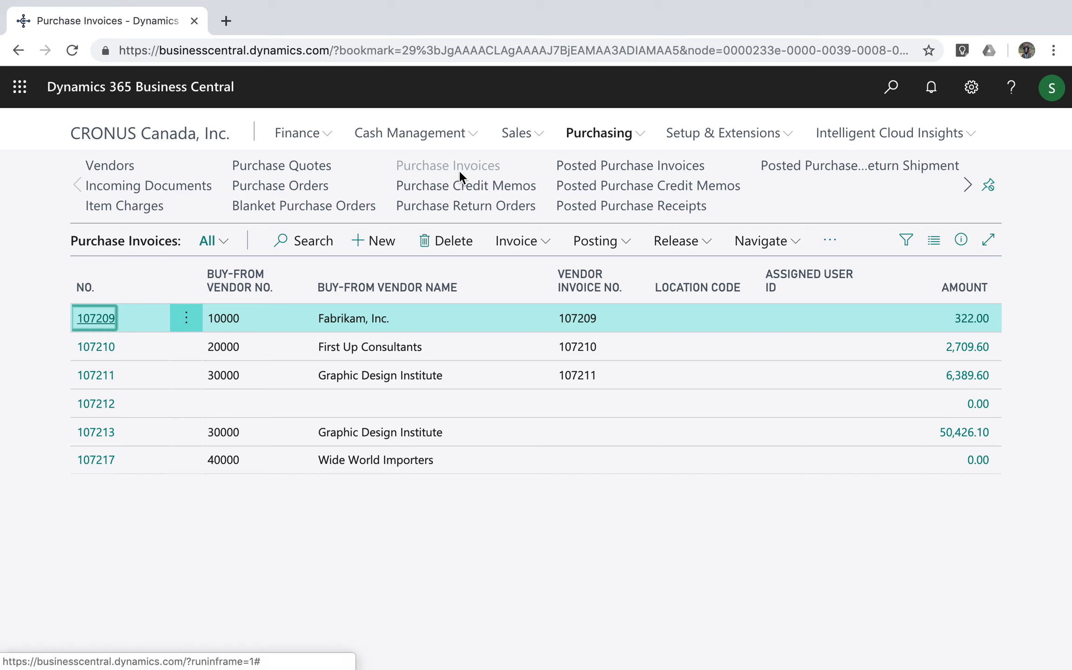
left_click(360, 243)
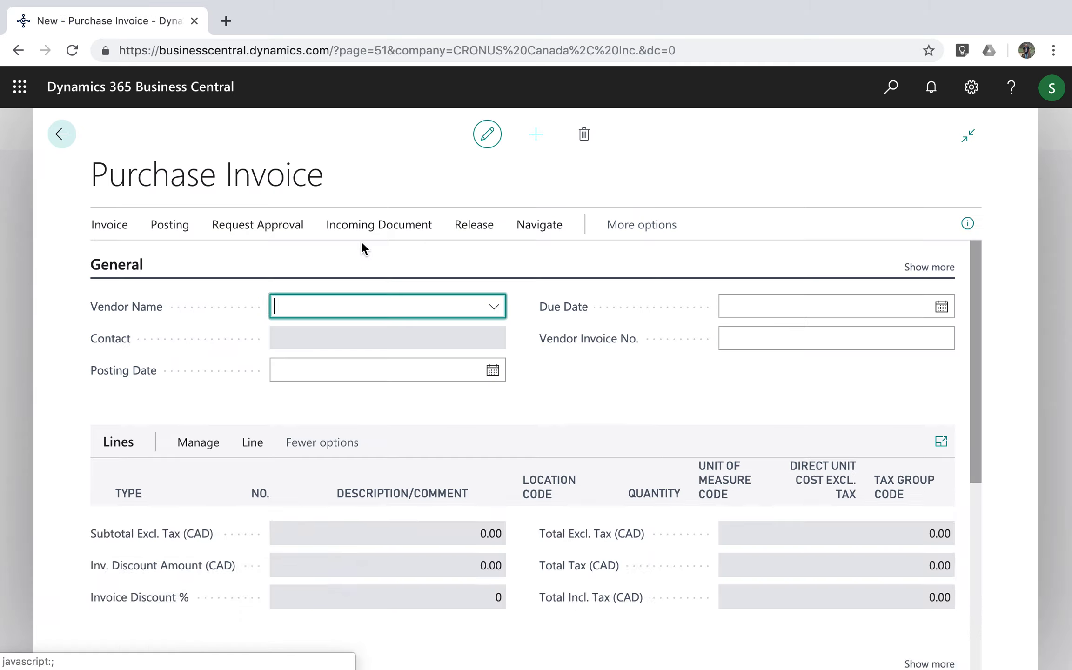
left_click(494, 306)
left_click(312, 448)
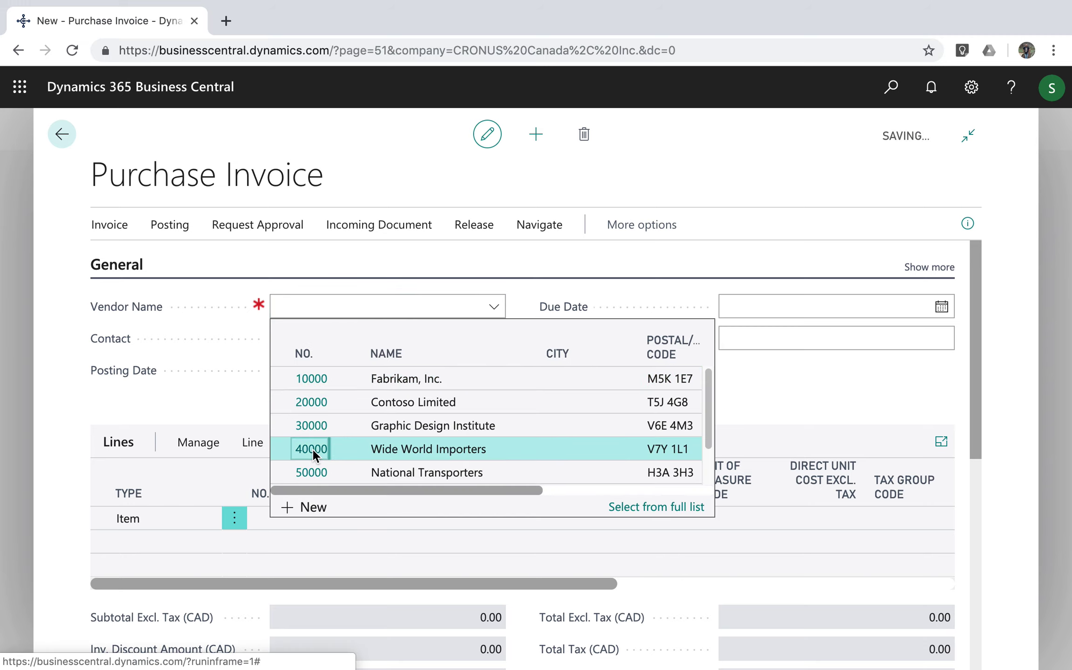
Set the first invoice line's type to Charge (Item) and choose JB-FREIGHT as its number
left_click(189, 510)
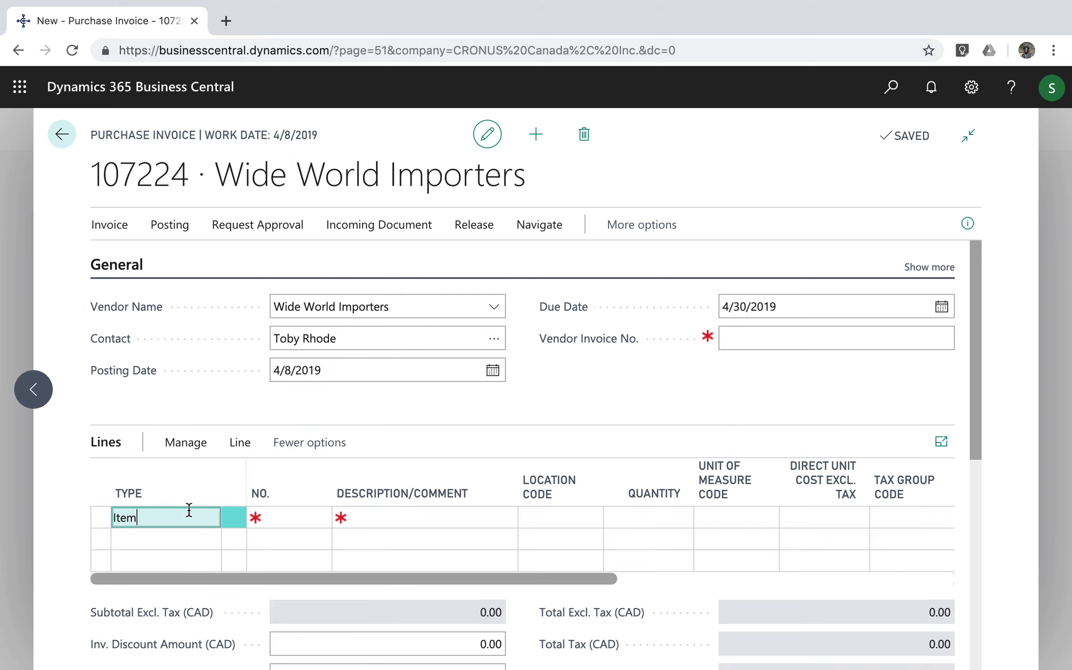
left_click(207, 518)
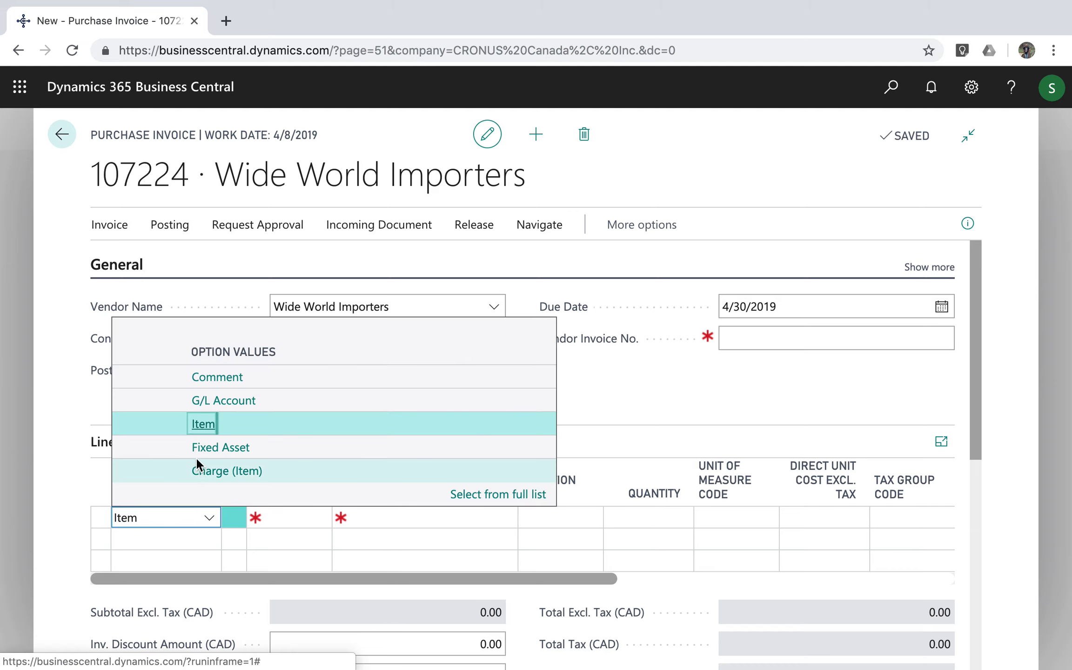
left_click(205, 470)
left_click(294, 516)
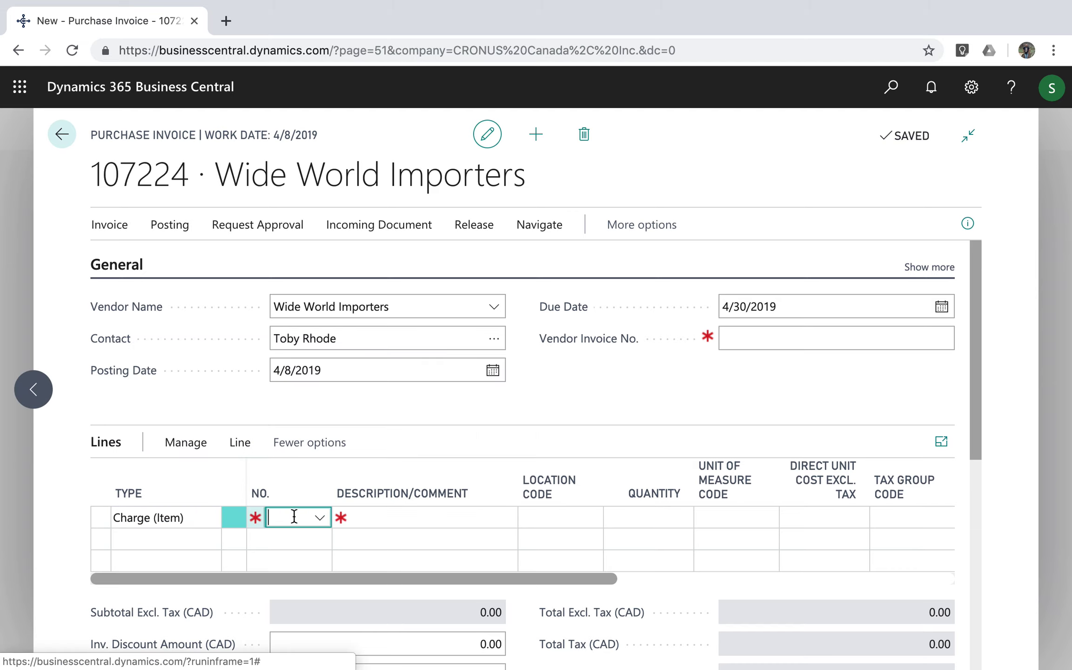
left_click(321, 518)
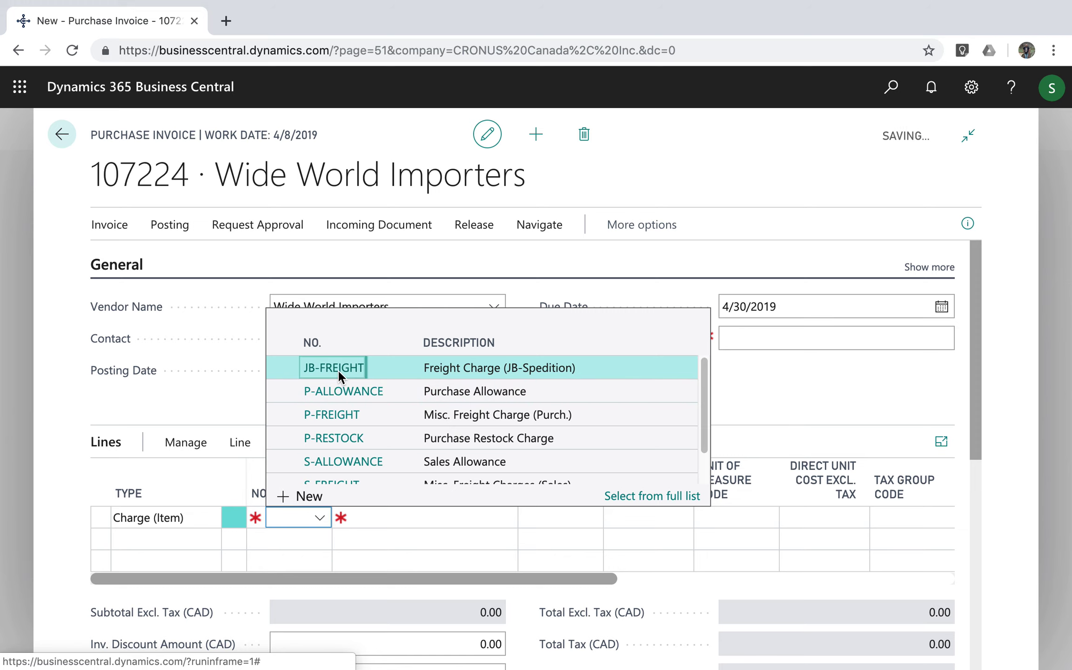
left_click(334, 367)
Set the location code of the JB-FREIGHT line to MAIN
left_click(565, 521)
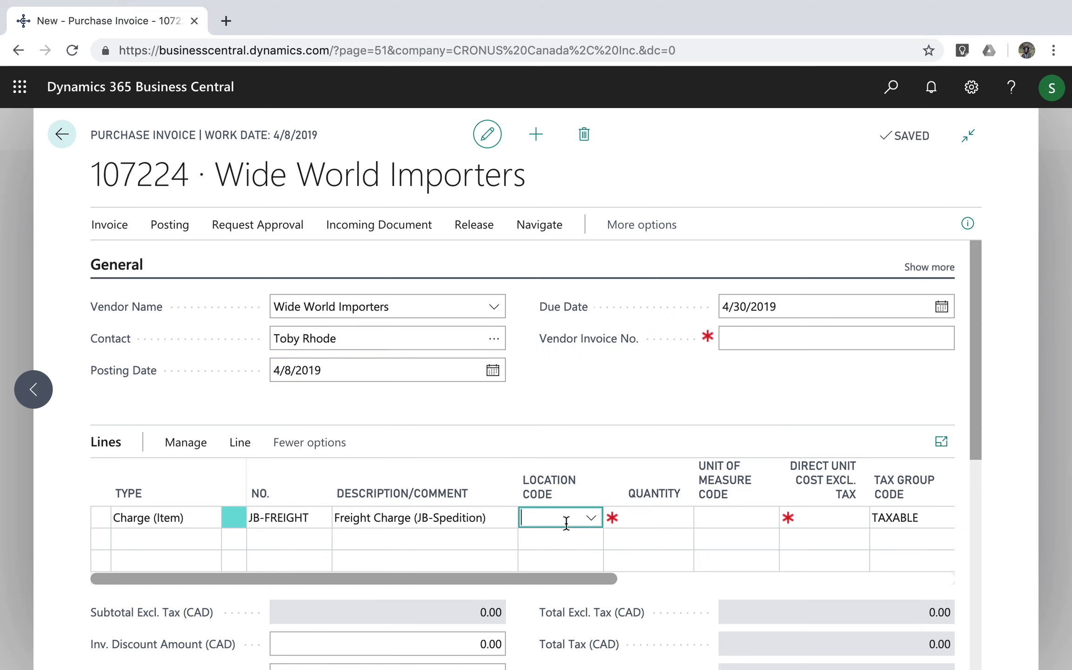
type("main")
key("Tab")
key("Tab")
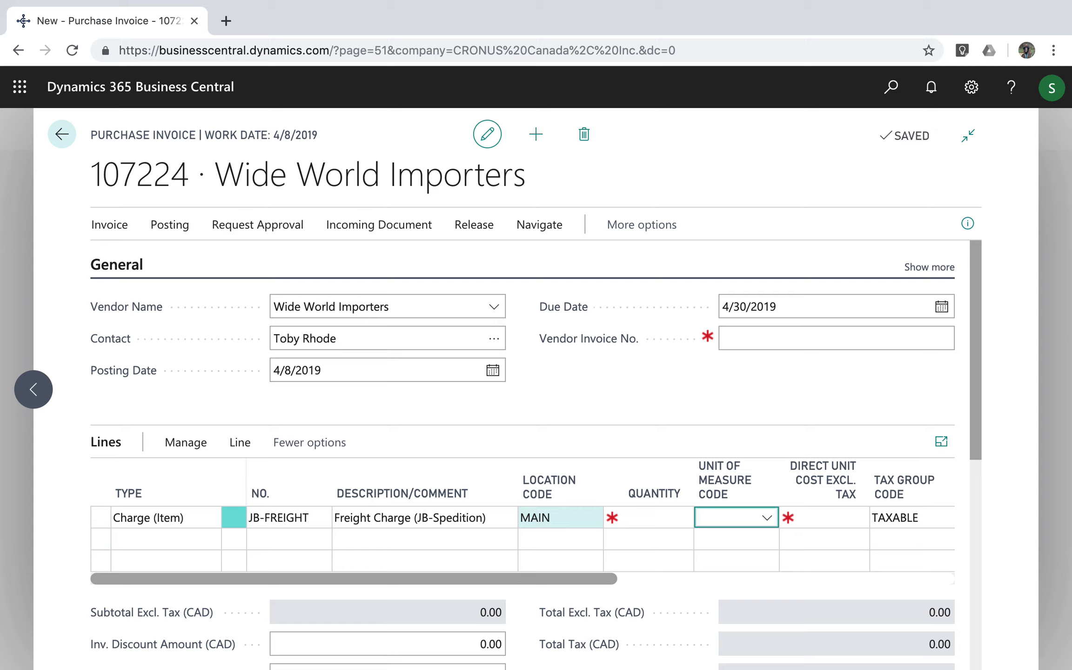
Set the JB-FREIGHT line's direct unit cost excluding tax to 400, leaving its unit of measure code blank
type("400")
key("Tab")
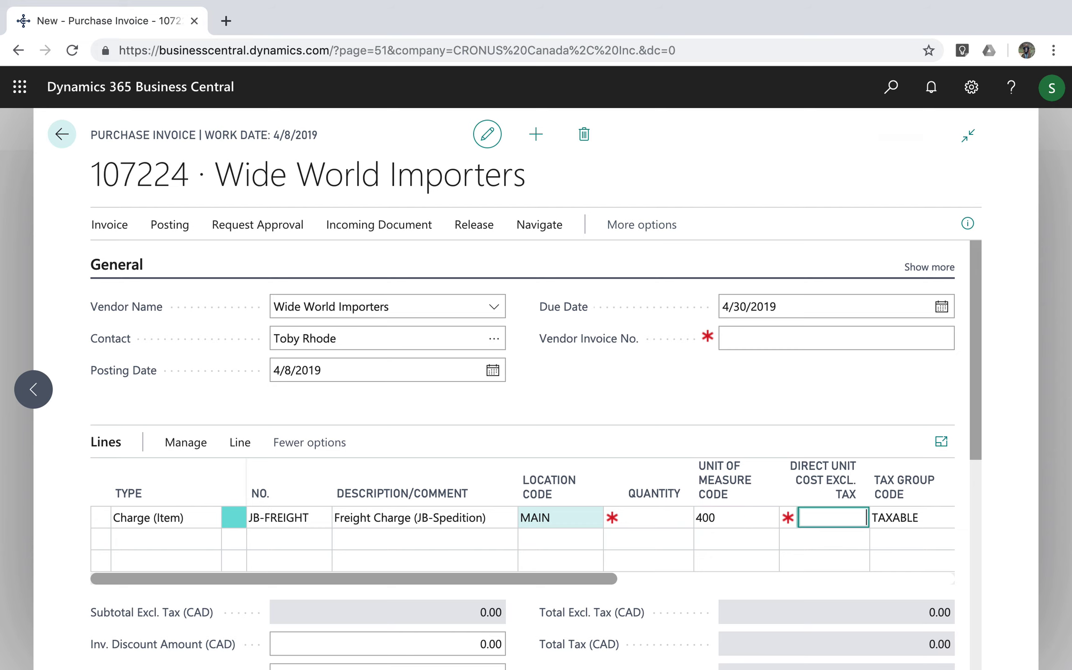
double_click(735, 542)
key("BackSpace")
key("Tab")
type("400")
key("Tab")
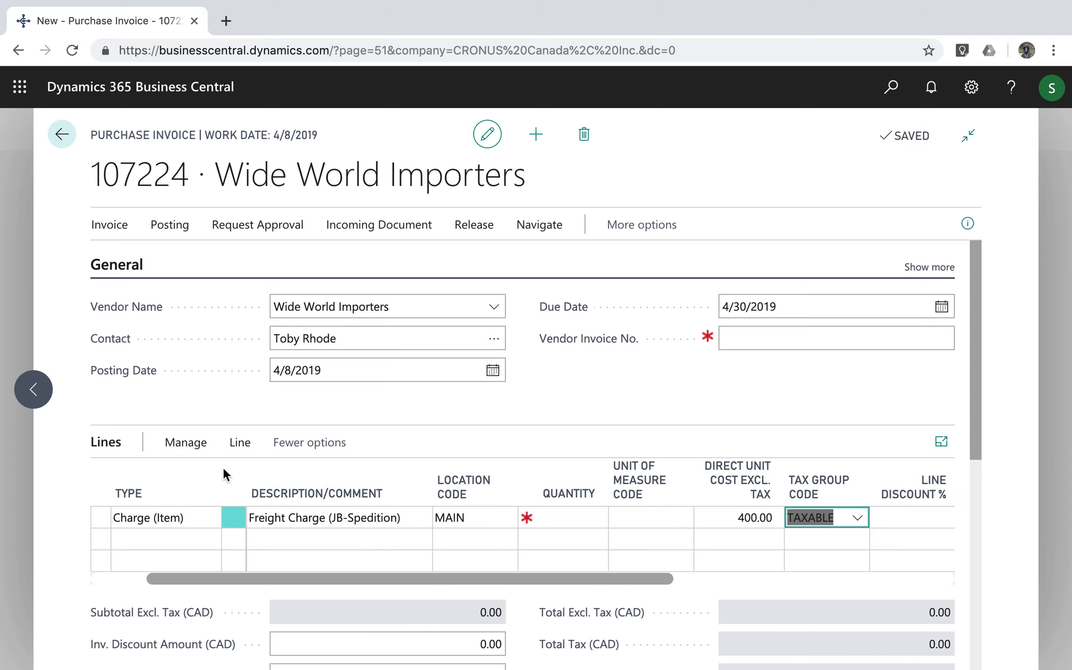
Try to open the item charge assignment for the JB-FREIGHT line
left_click(236, 443)
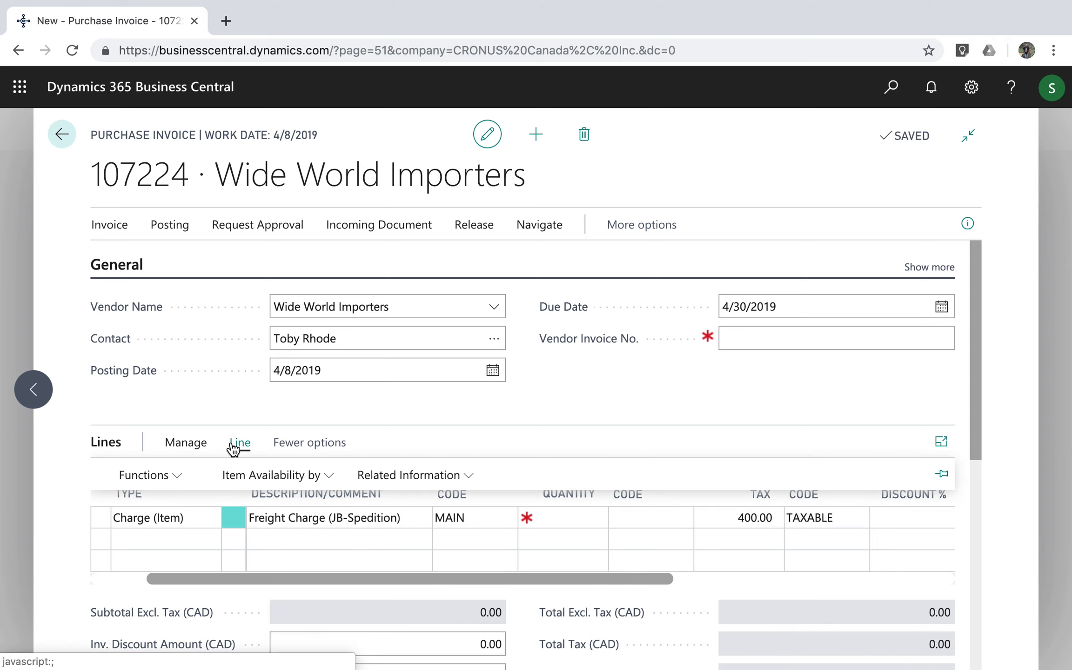
left_click(171, 475)
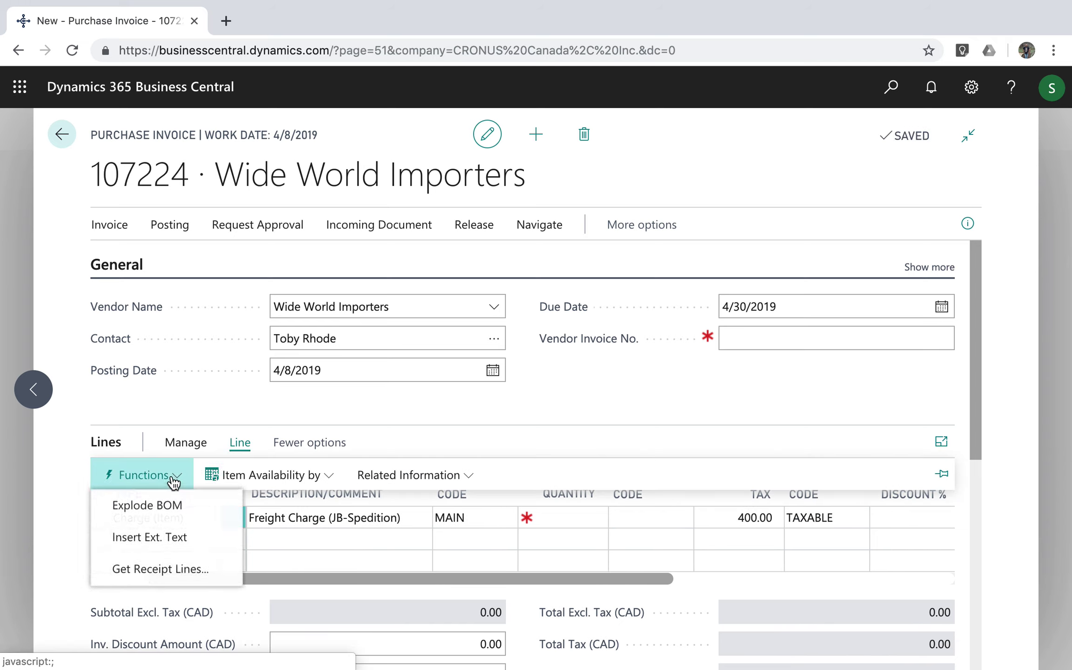
left_click(390, 476)
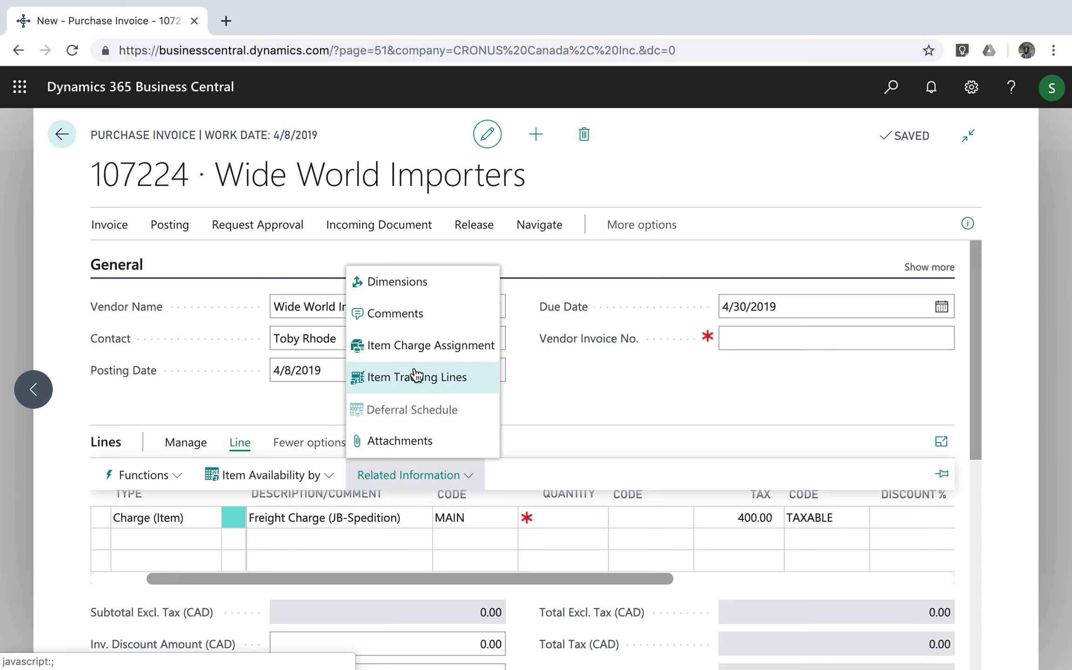
left_click(410, 344)
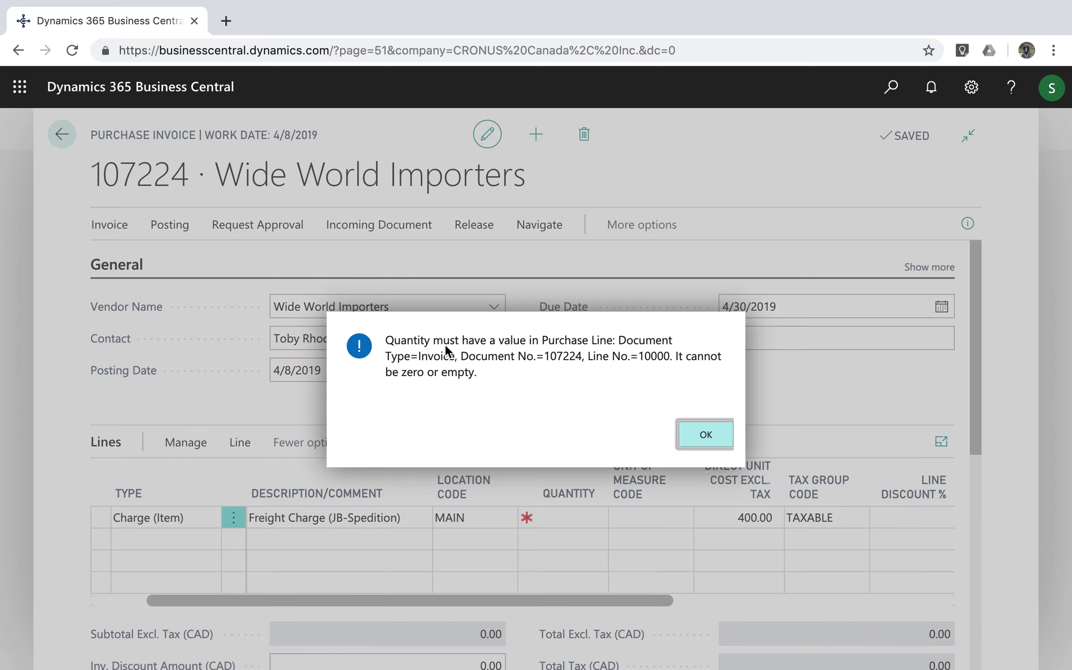
left_click(697, 437)
Set the JB-FREIGHT line's quantity to 1 and open its item charge assignment
type("1")
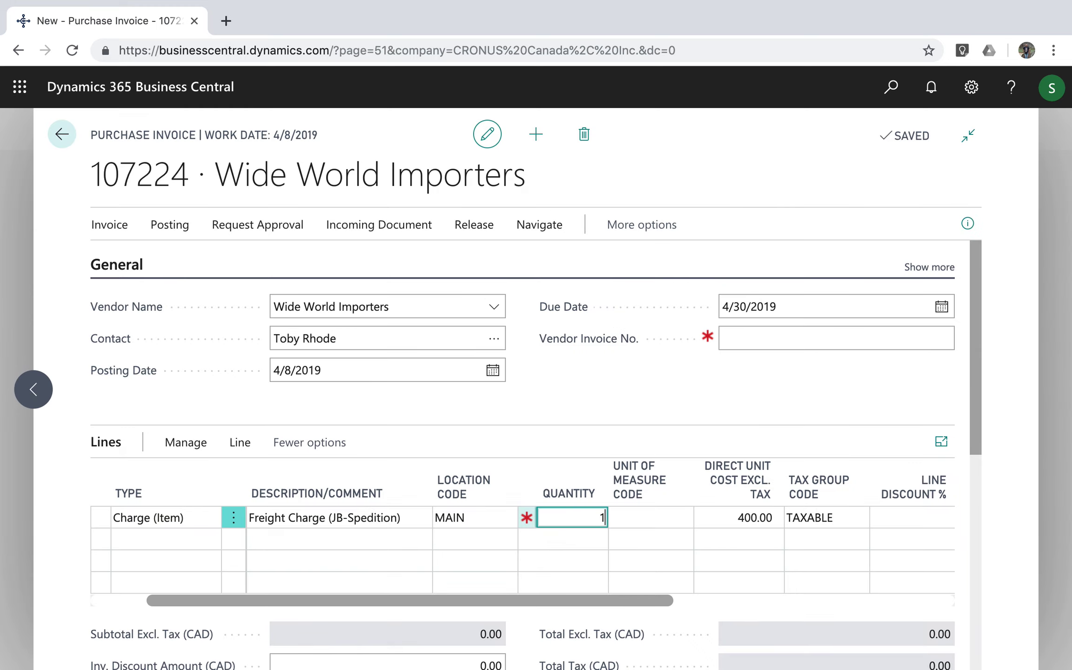
key("Tab")
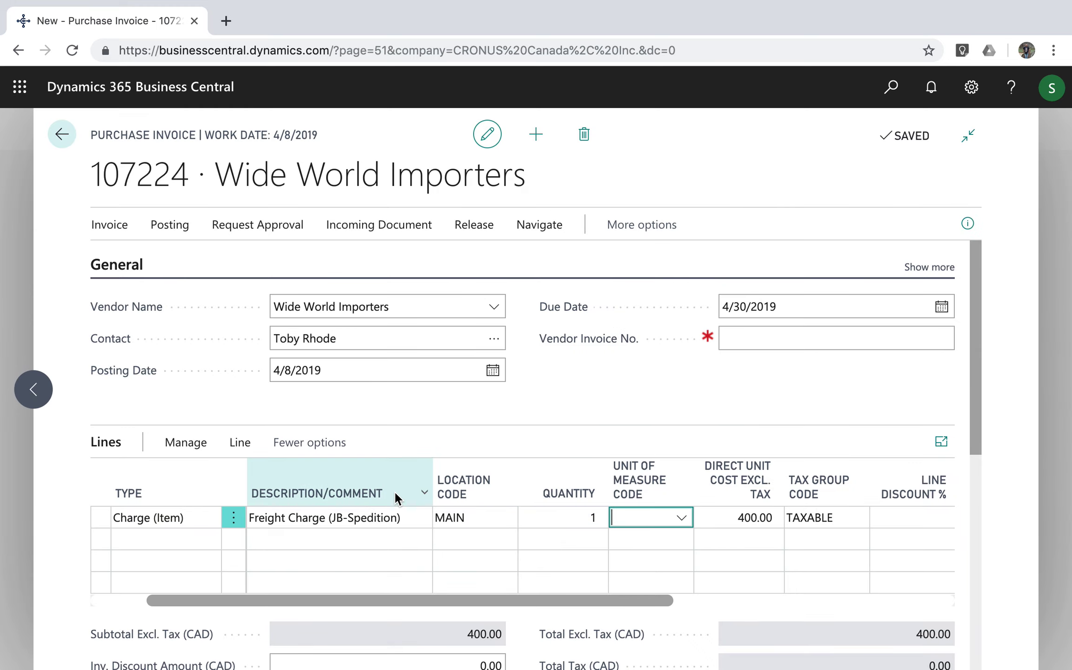
left_click(240, 442)
left_click(408, 474)
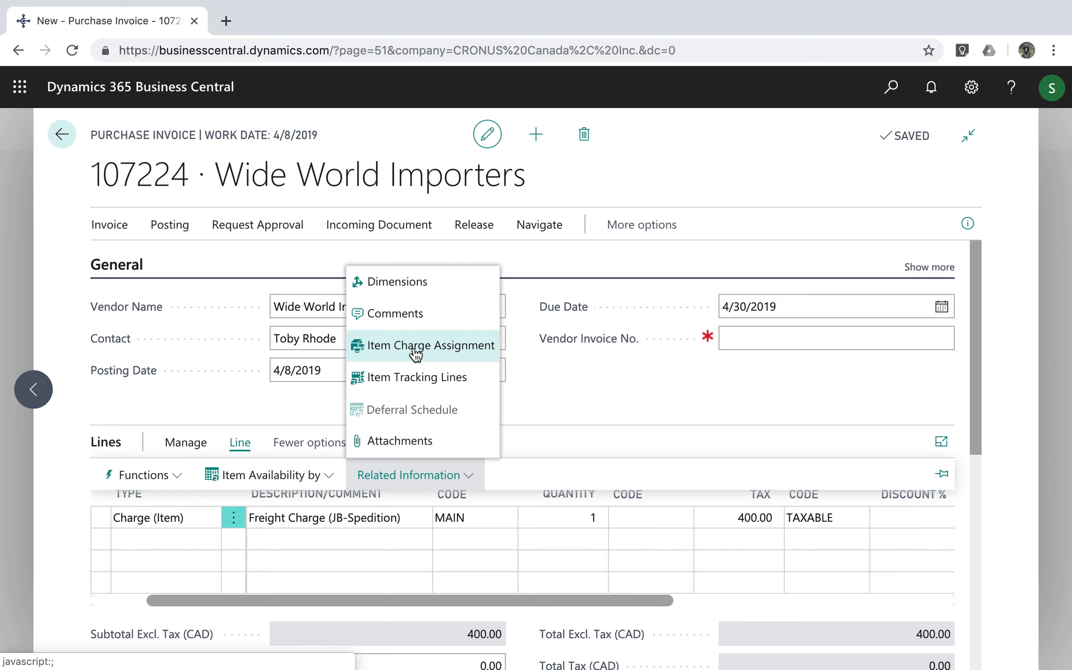
left_click(415, 345)
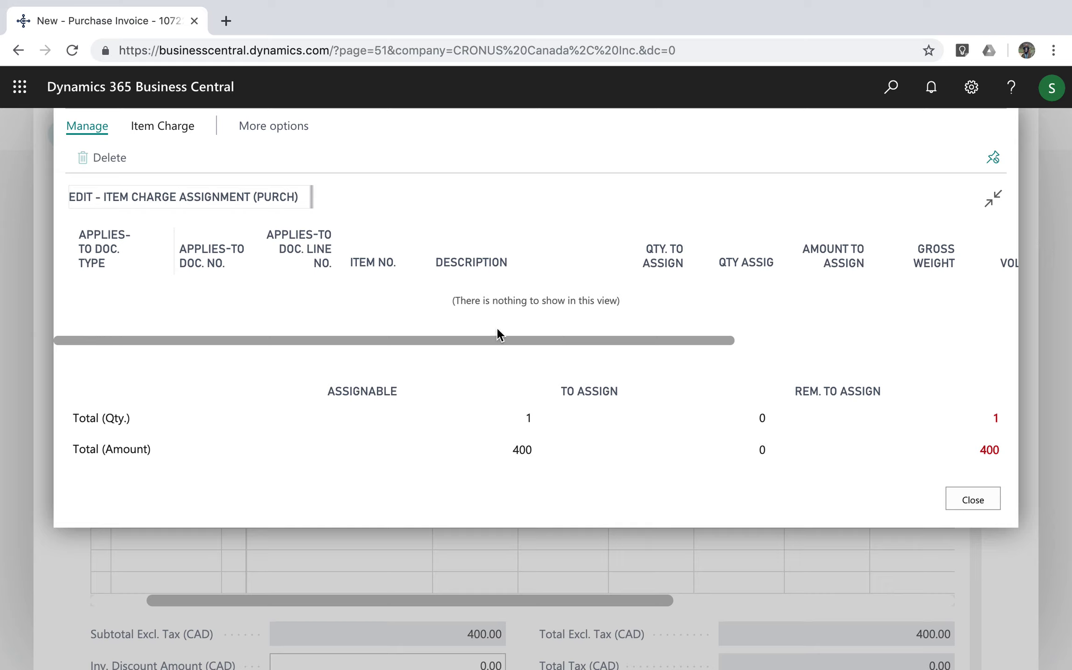
Search the purchase receipt lines for "power bank" and add the Power Bank Brand A and Brand B receipts to the charge assignment
left_click(185, 127)
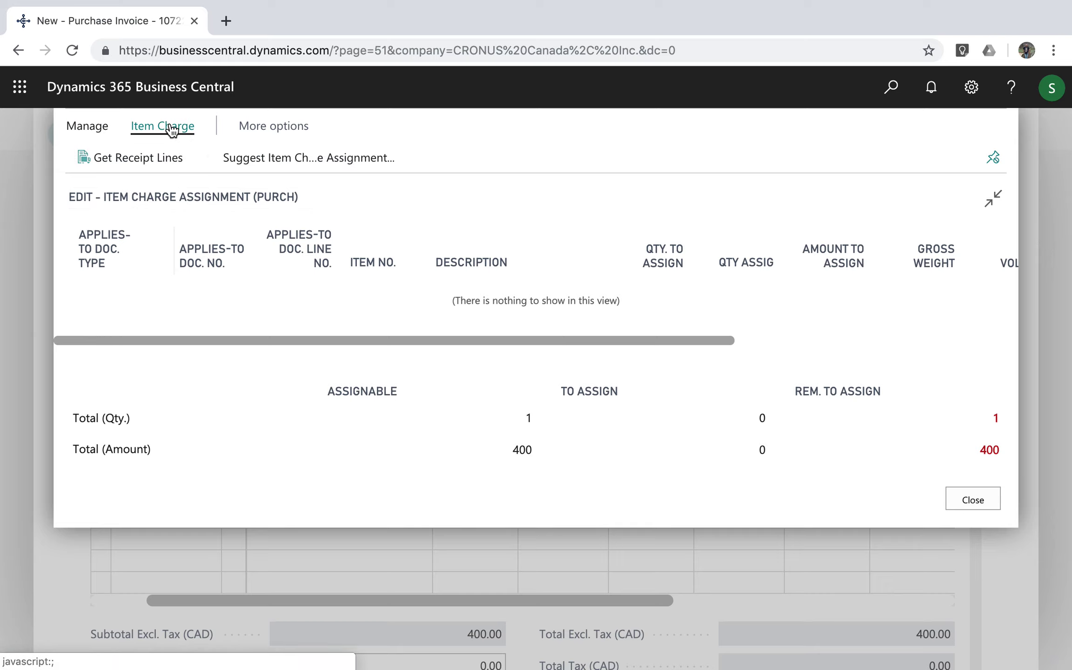
left_click(139, 160)
type("power bank")
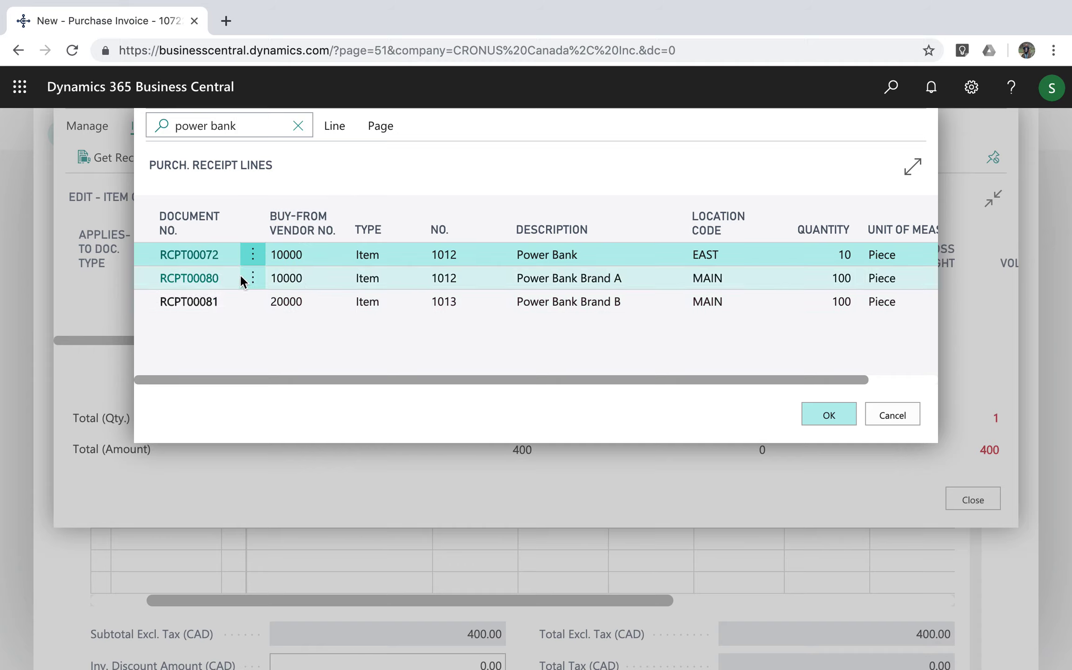
left_click(253, 279)
left_click(215, 366)
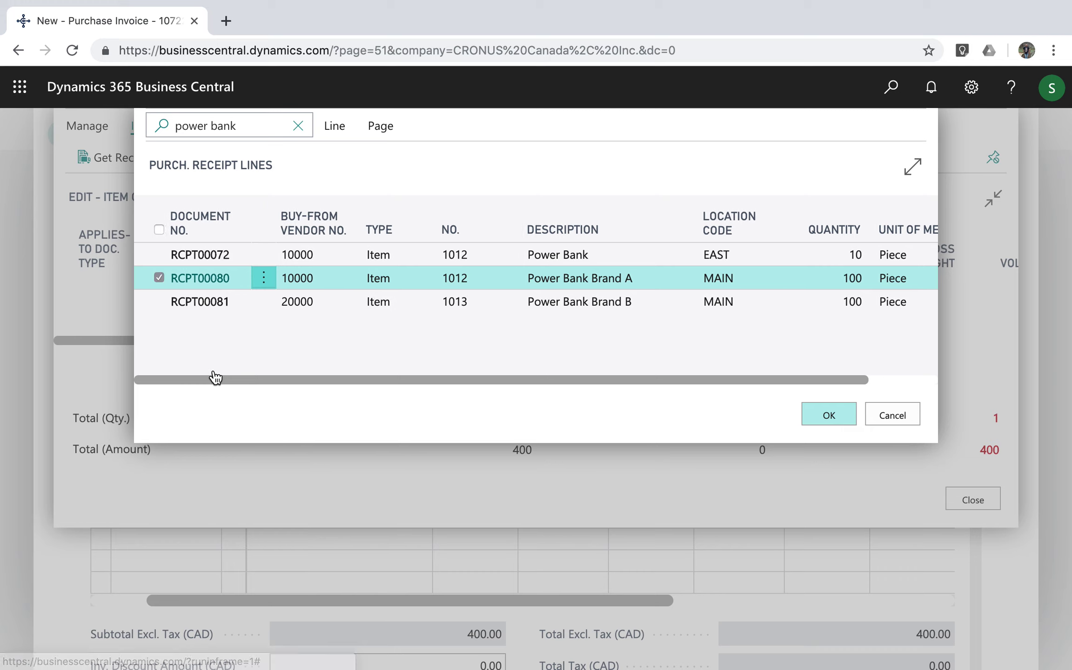
left_click(159, 301)
left_click_drag(446, 382, 614, 384)
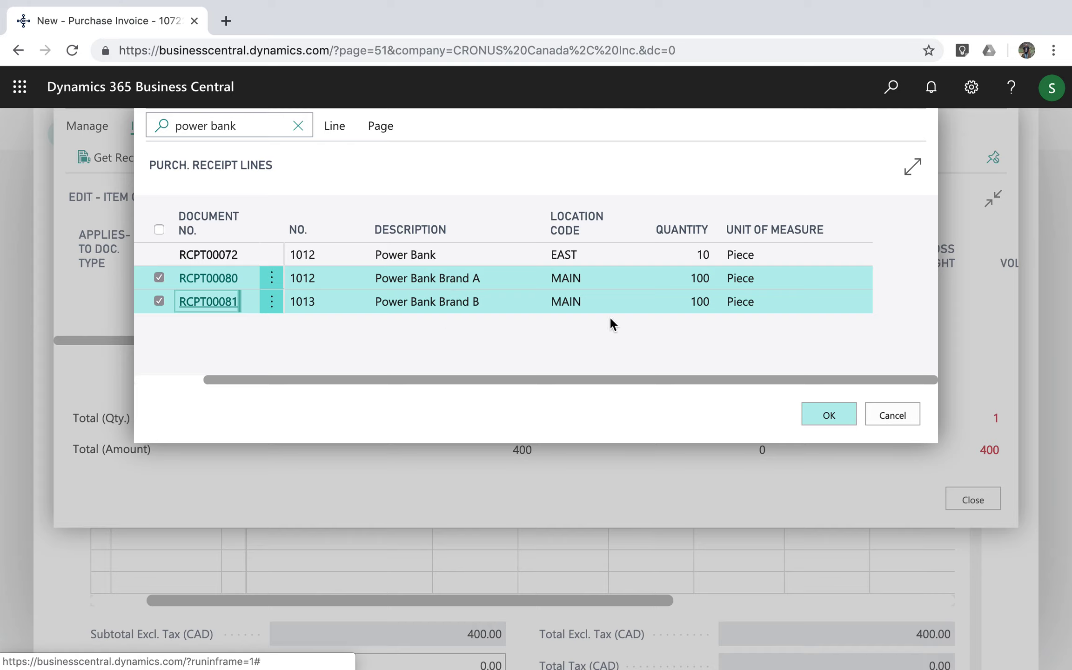
left_click(830, 421)
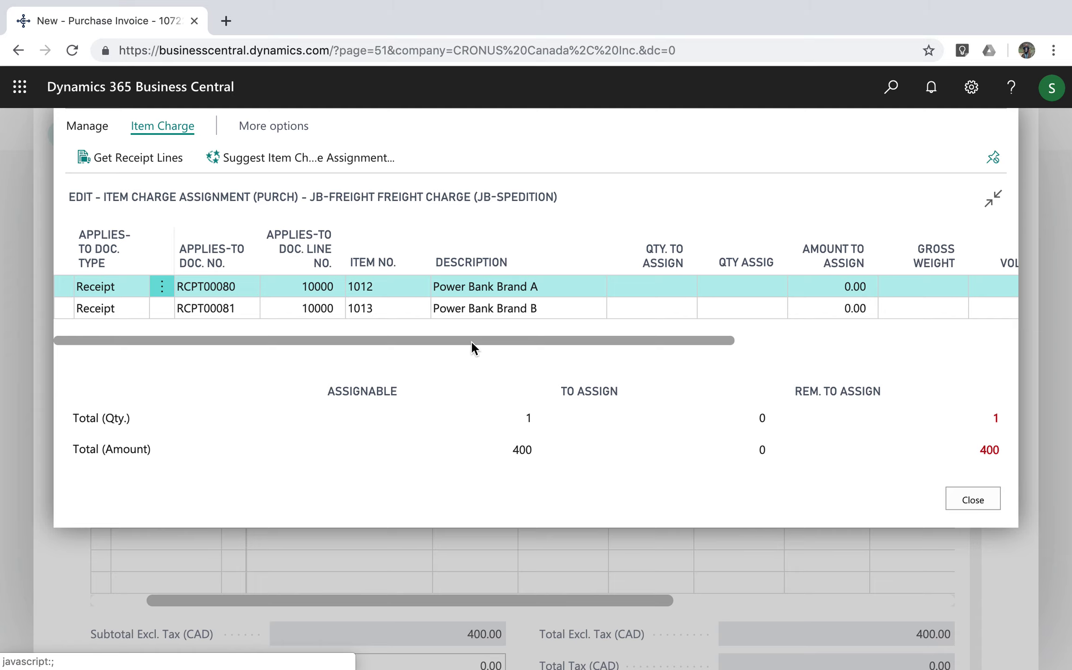
Distribute the freight charge across both receipt lines by amount using the suggested assignment, and close the assignment
left_click(266, 173)
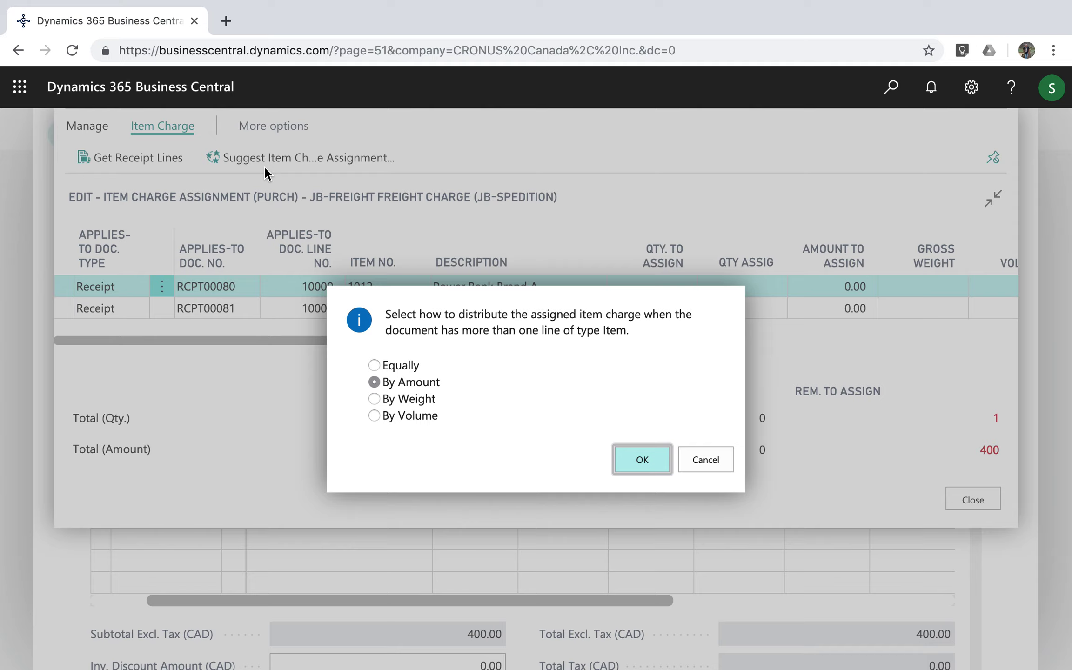
left_click(628, 464)
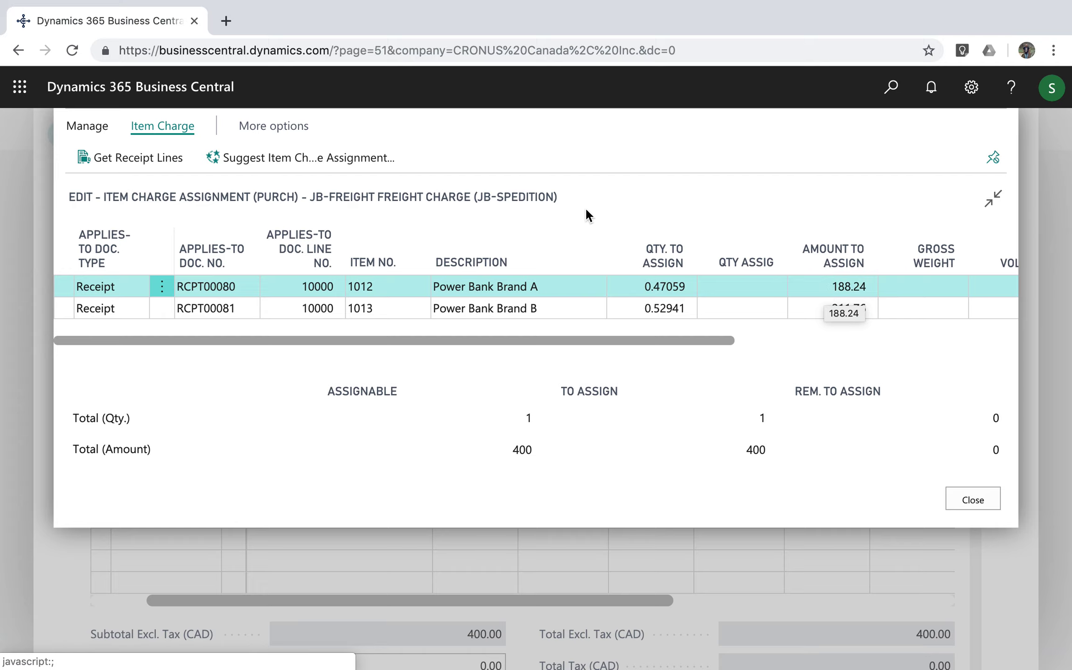
left_click(319, 154)
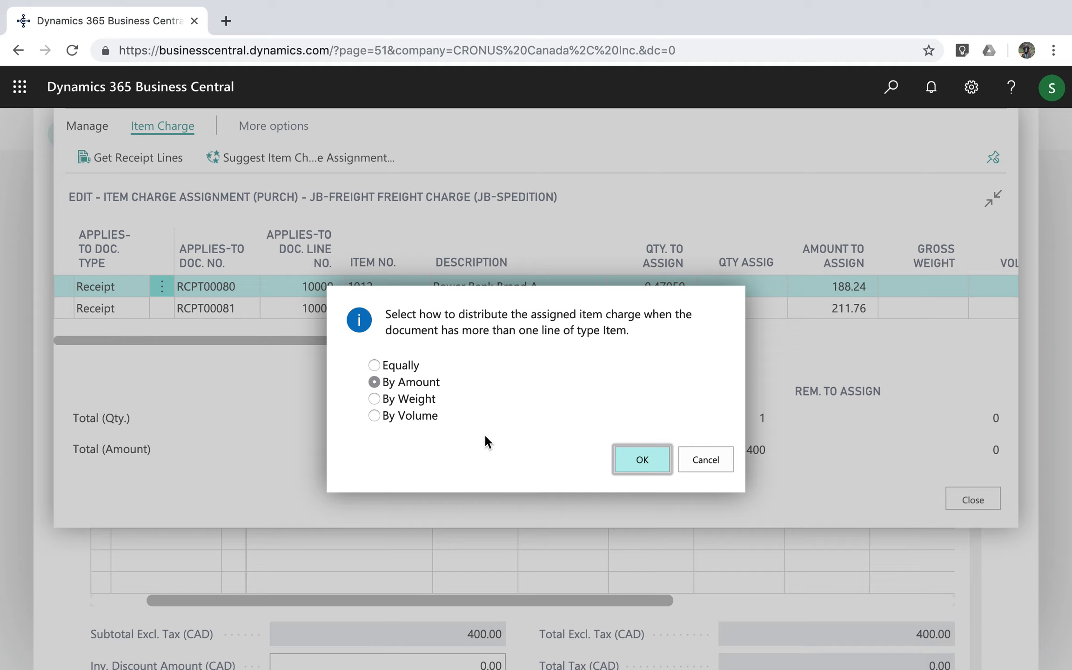
left_click(703, 465)
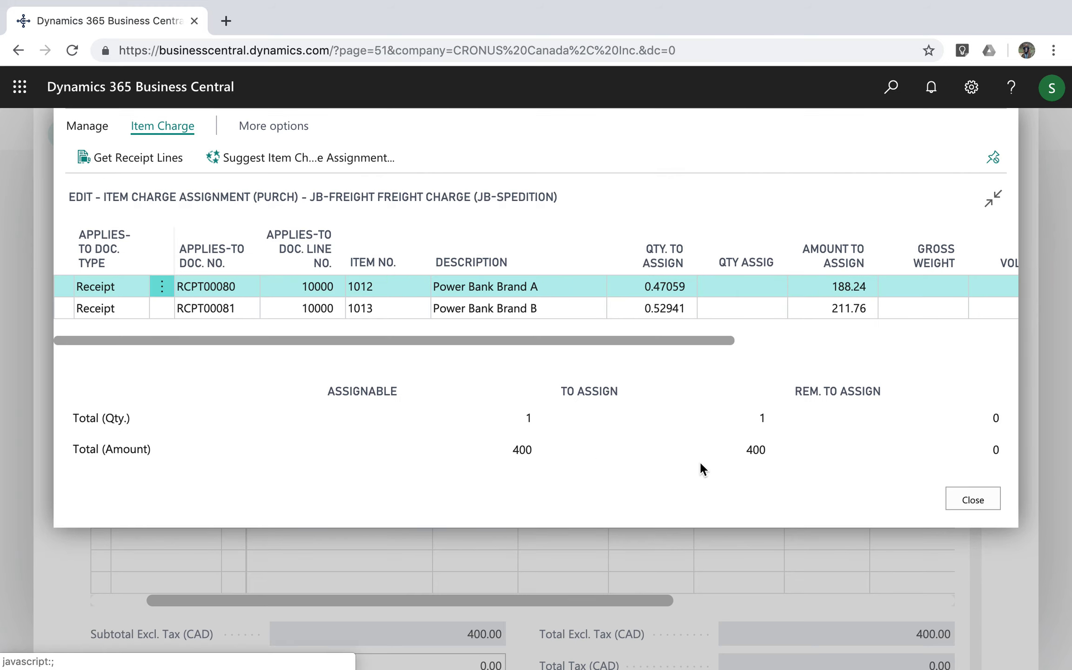
left_click(973, 501)
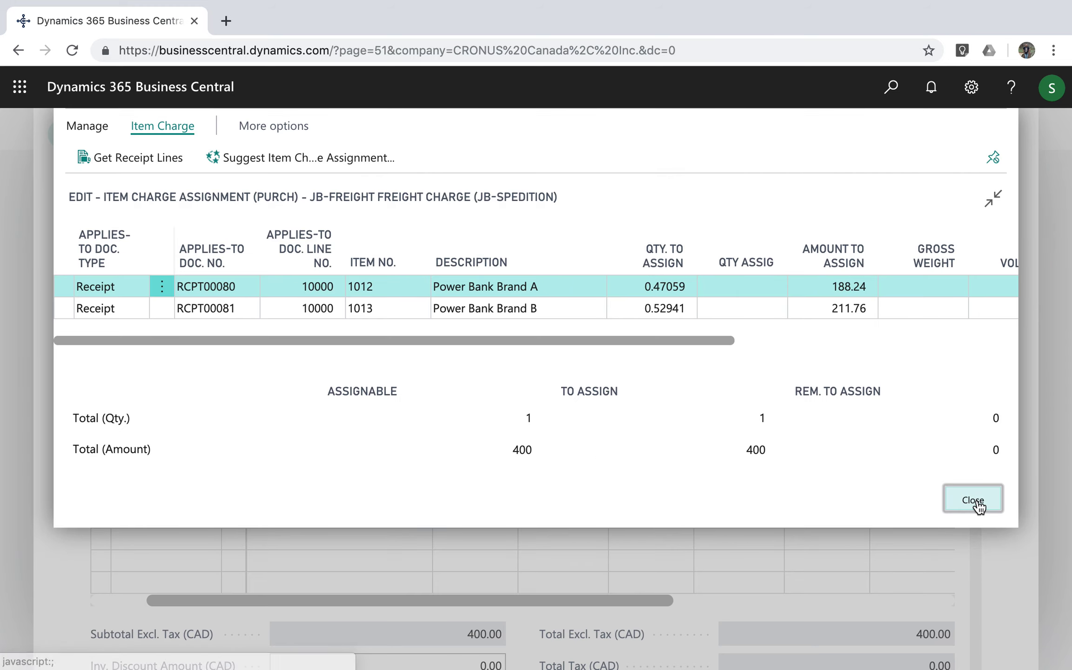
Enter 99012 as the vendor invoice number and post the purchase invoice without opening the posted document
left_click(740, 342)
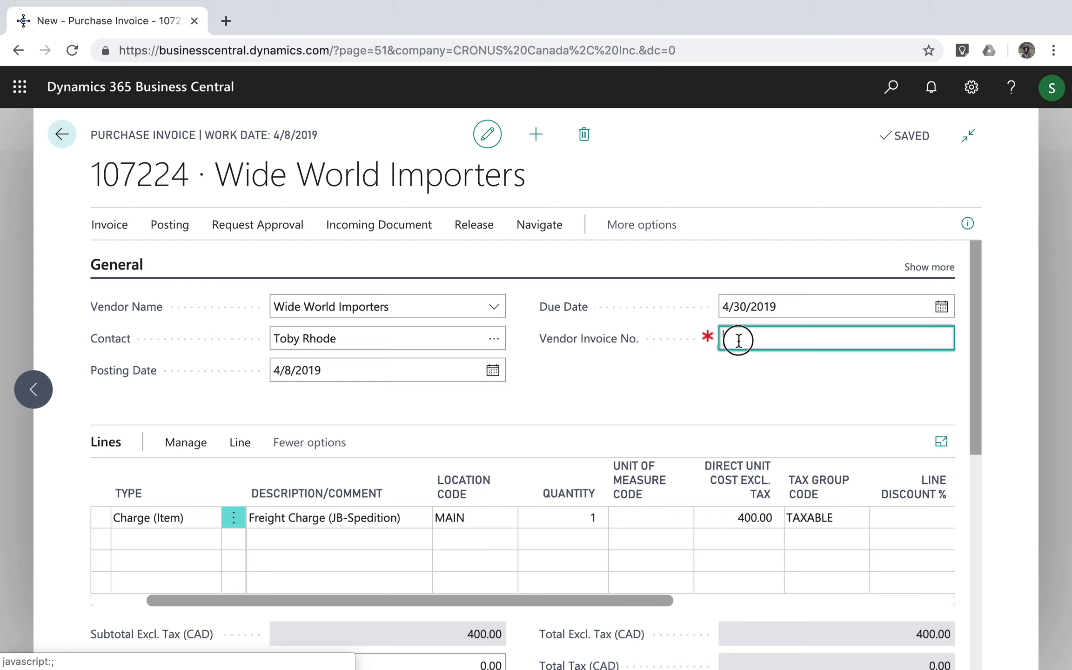
type("99012")
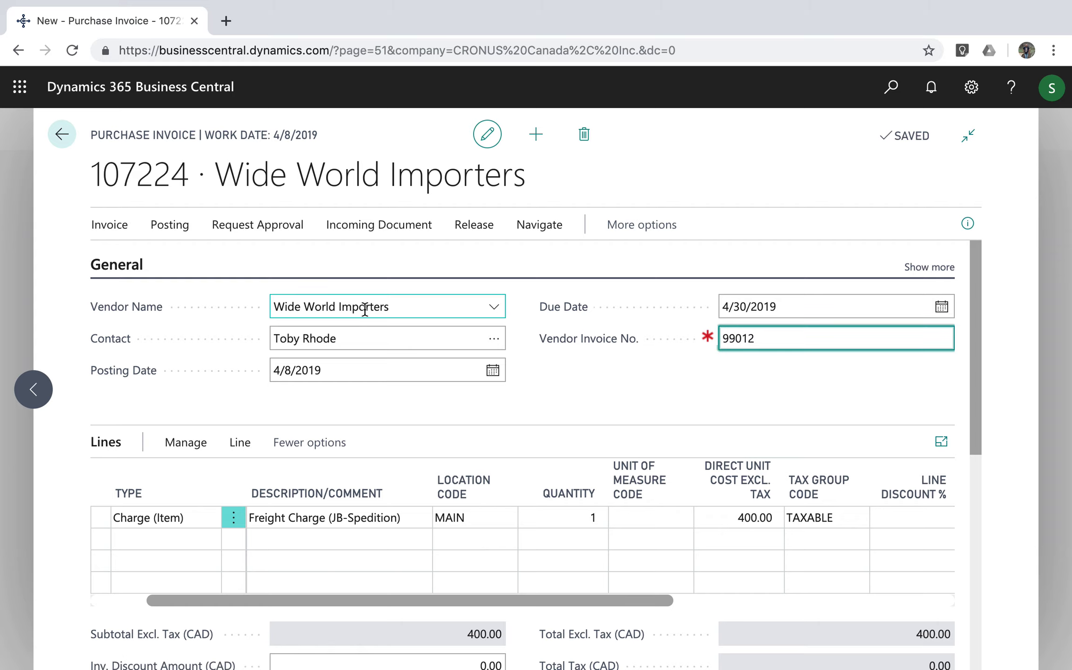
left_click(169, 226)
left_click(109, 249)
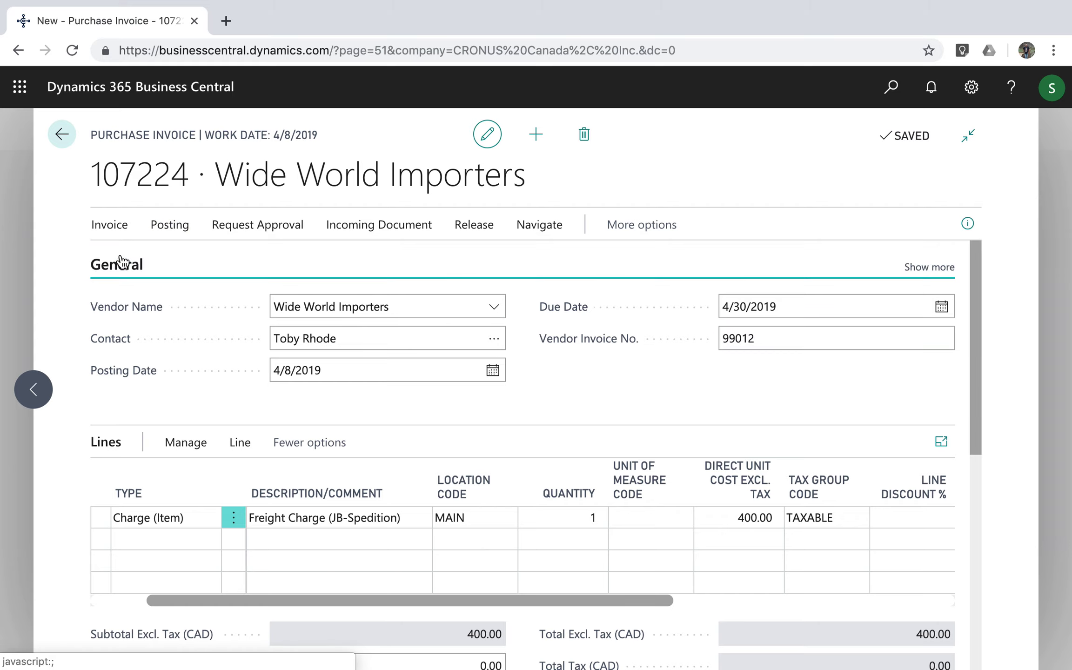
left_click(626, 421)
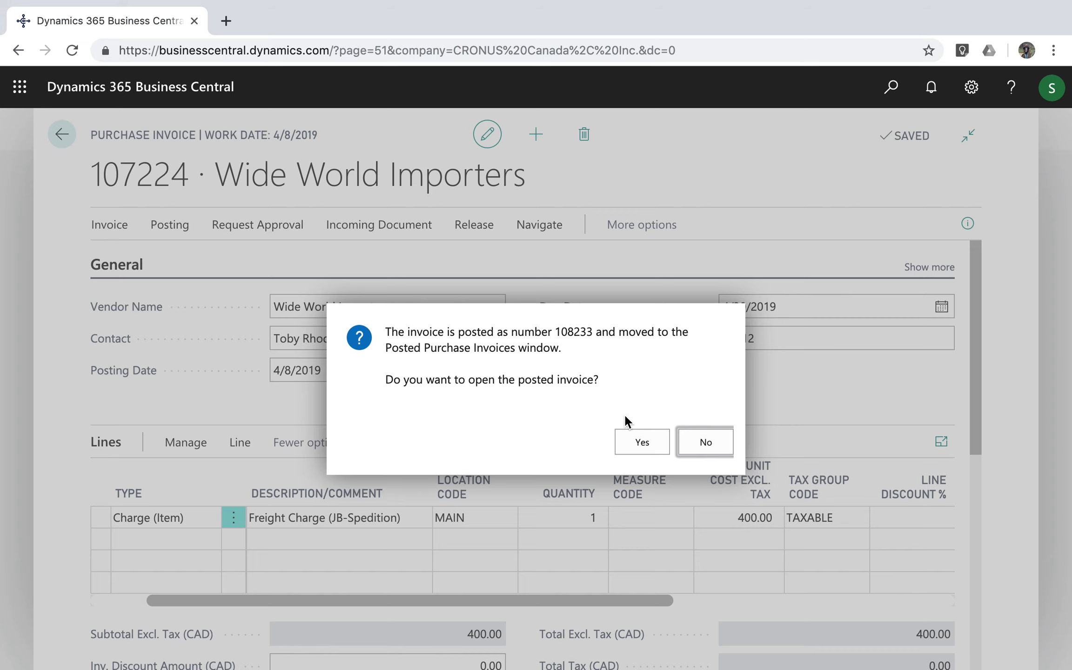
left_click(706, 443)
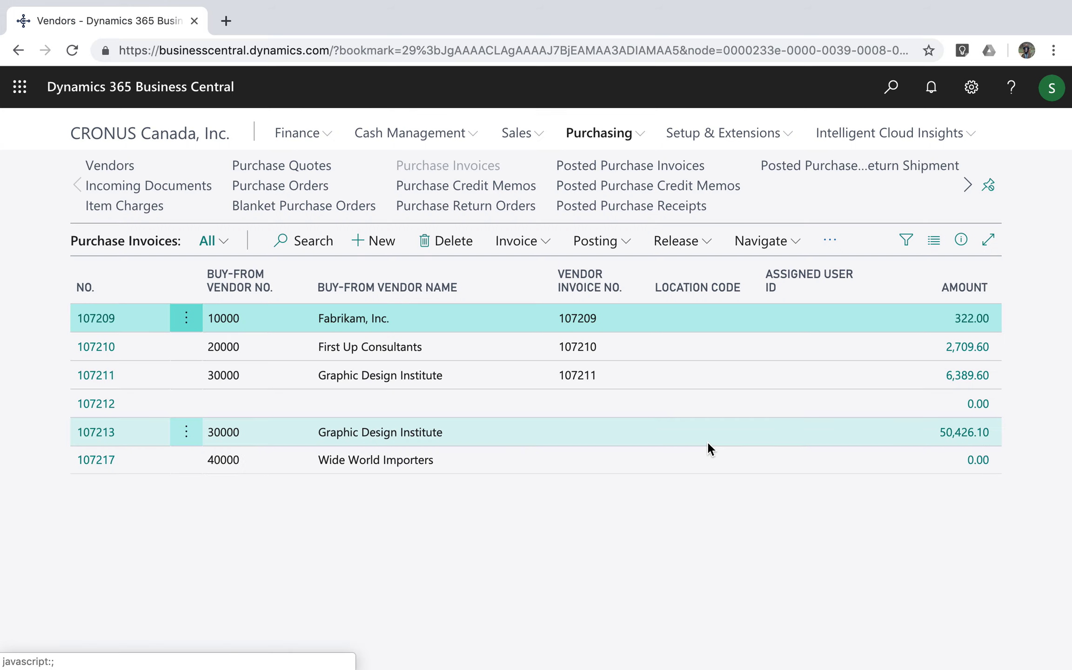
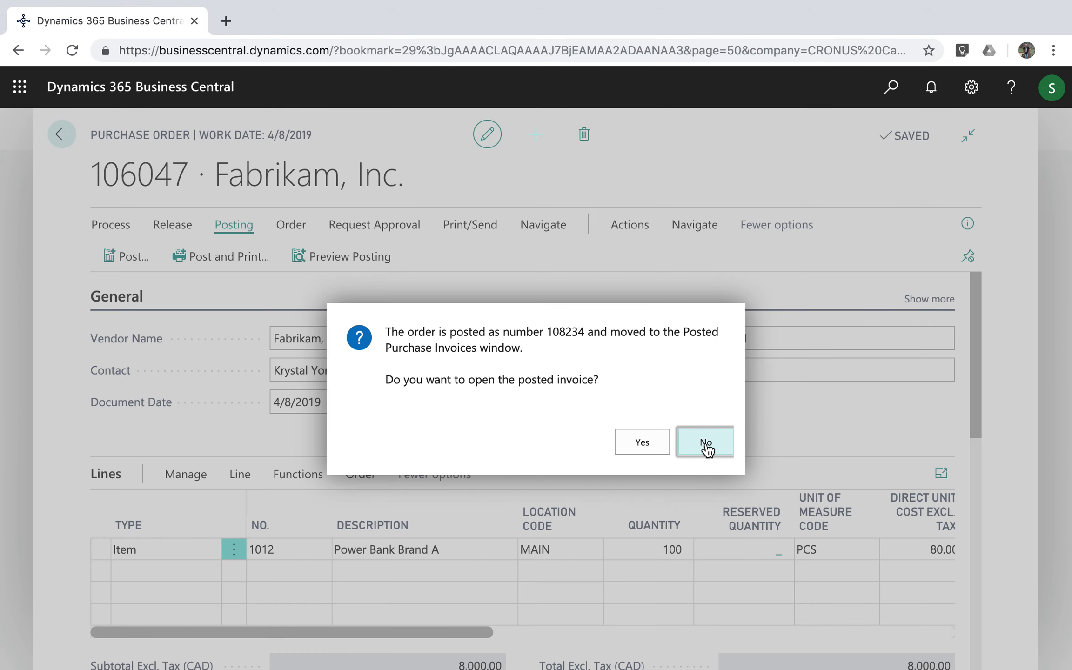
Post the Contoso Limited purchase order for Power Bank Brand B with the Invoice option, leaving the posted invoice unopened
left_click(706, 447)
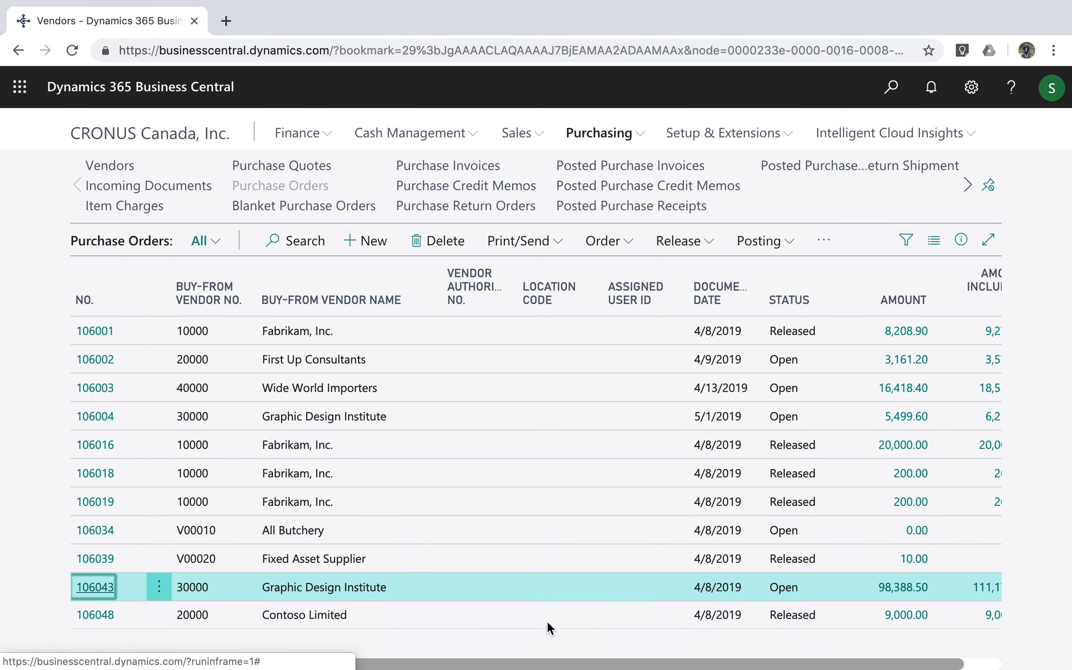
left_click(95, 615)
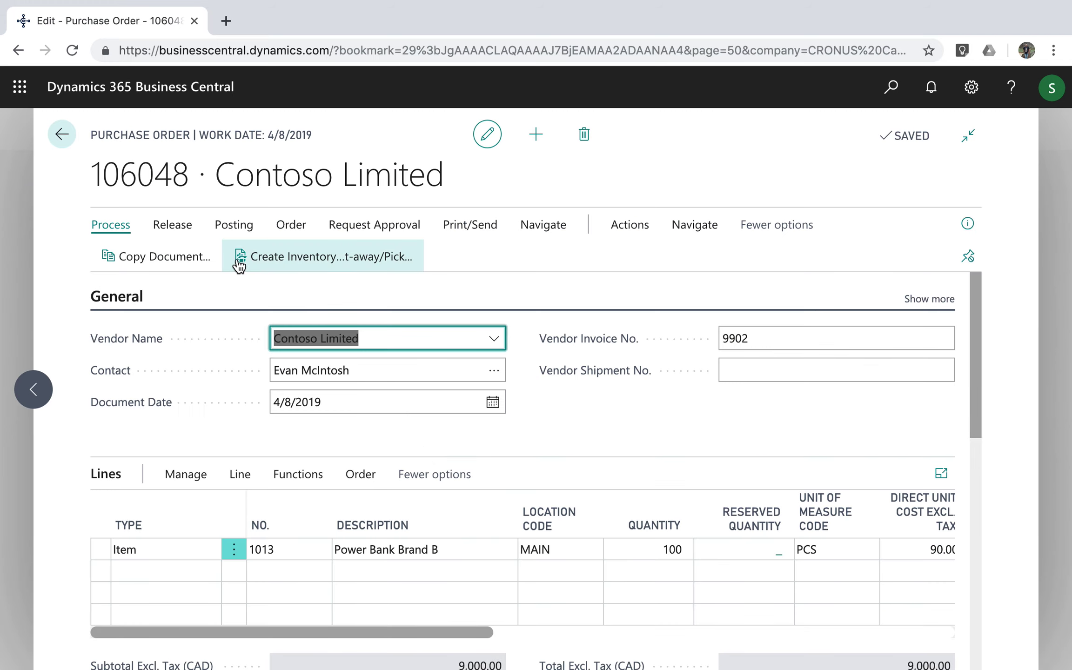
left_click(224, 227)
left_click(126, 255)
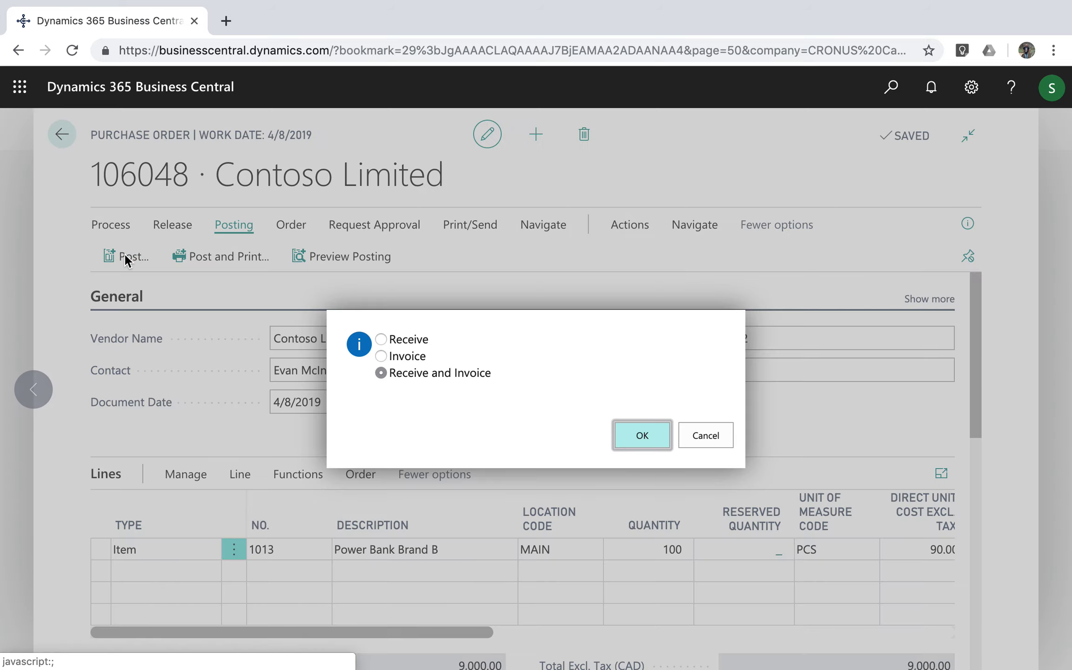
left_click(390, 356)
left_click(653, 435)
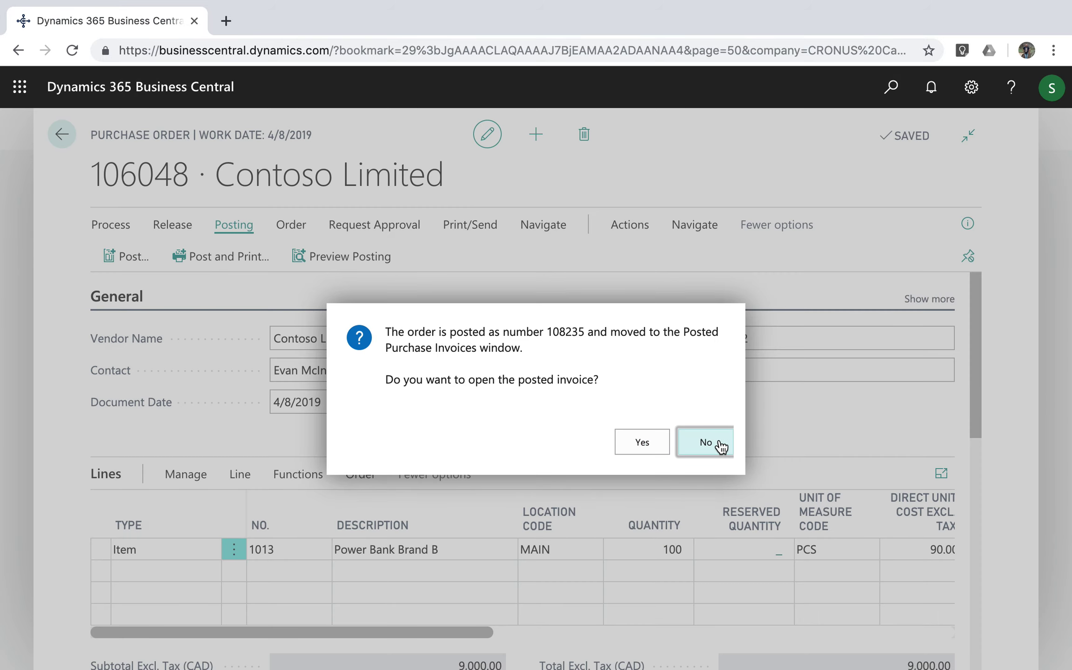
left_click(706, 442)
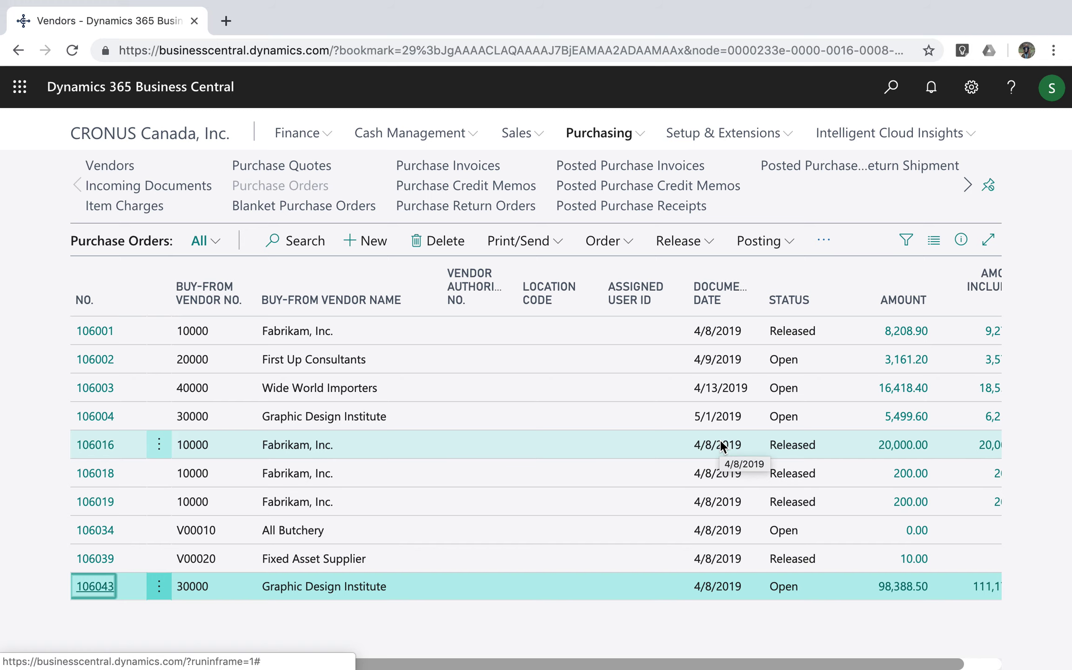
Search the application for "transfer", go to Transfer Orders and start a new transfer order
left_click(888, 96)
type("transfer")
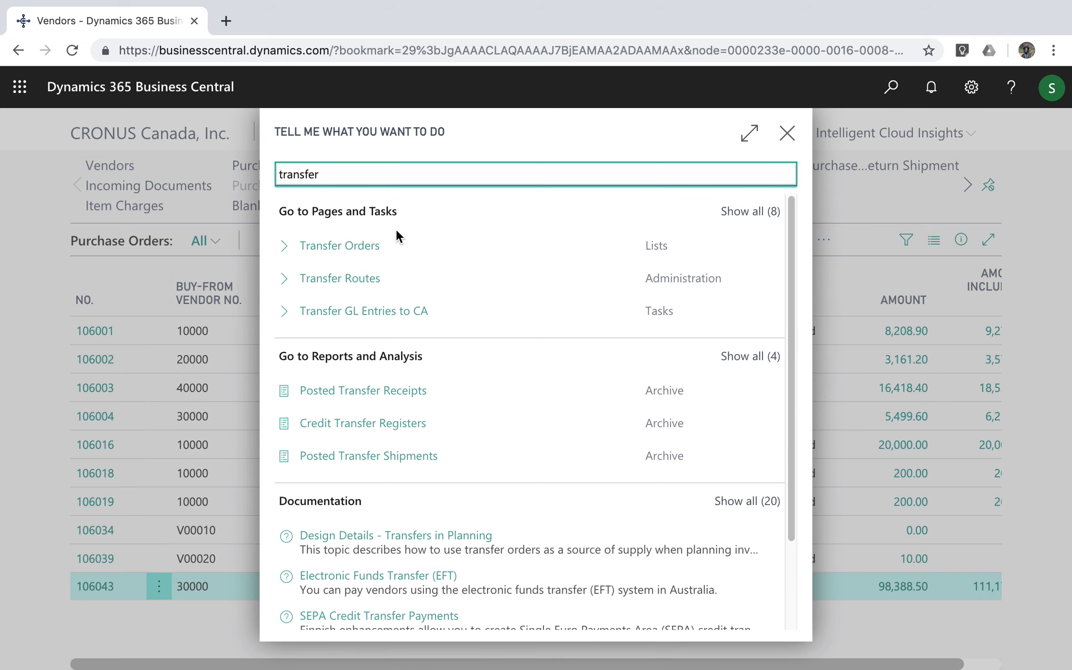
left_click(339, 254)
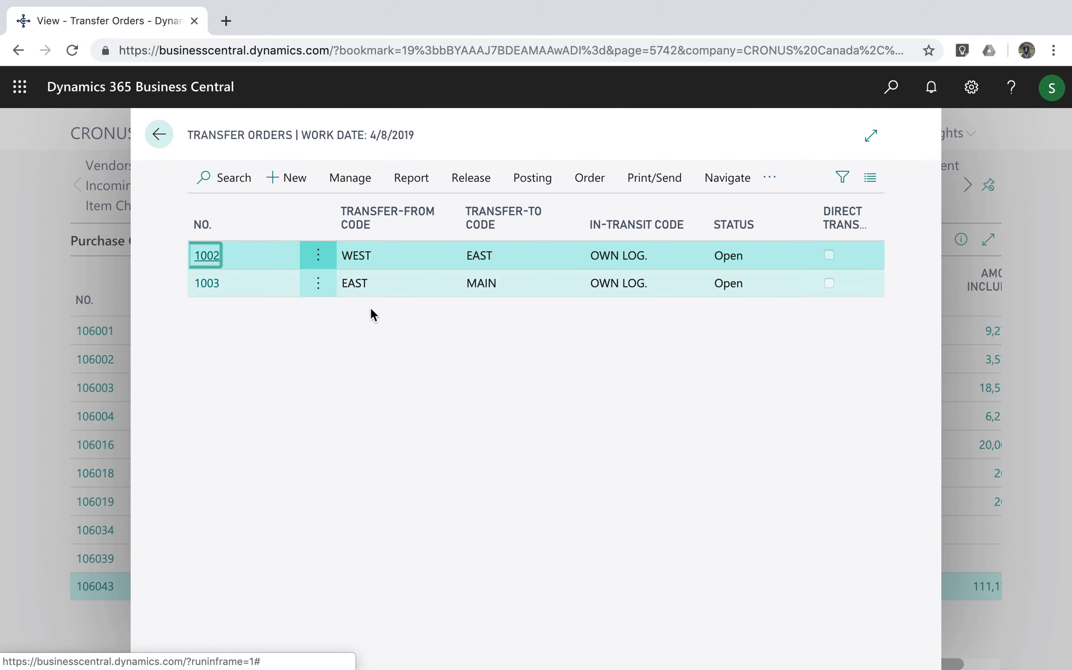
left_click(306, 185)
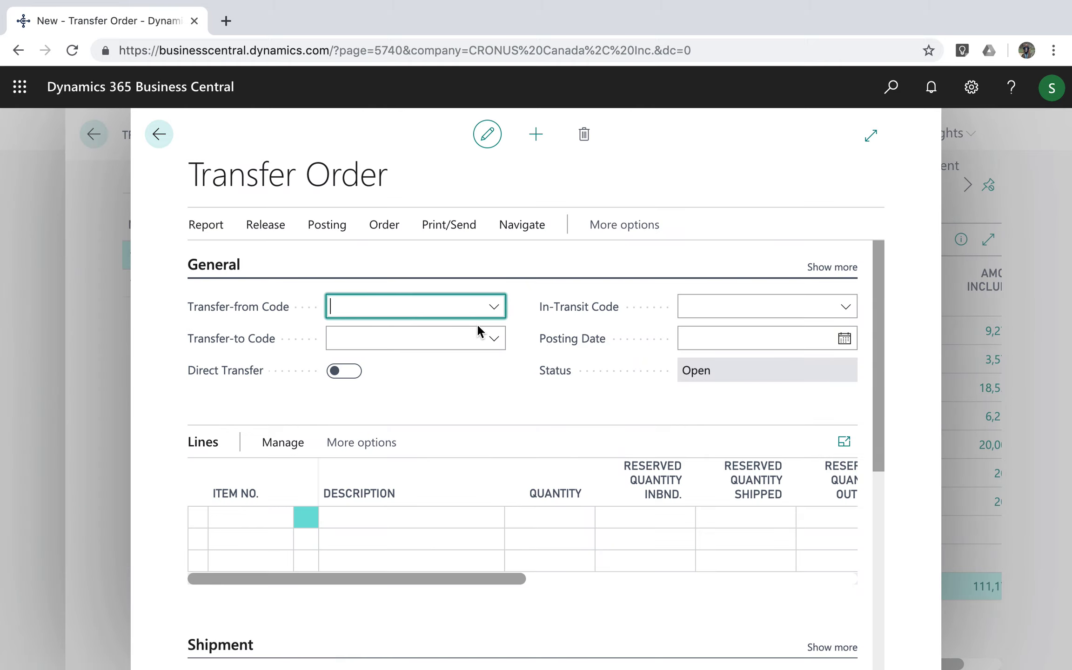
Set the transfer order's Transfer-from Code to MAIN and its Transfer-to Code to EAST
left_click(494, 308)
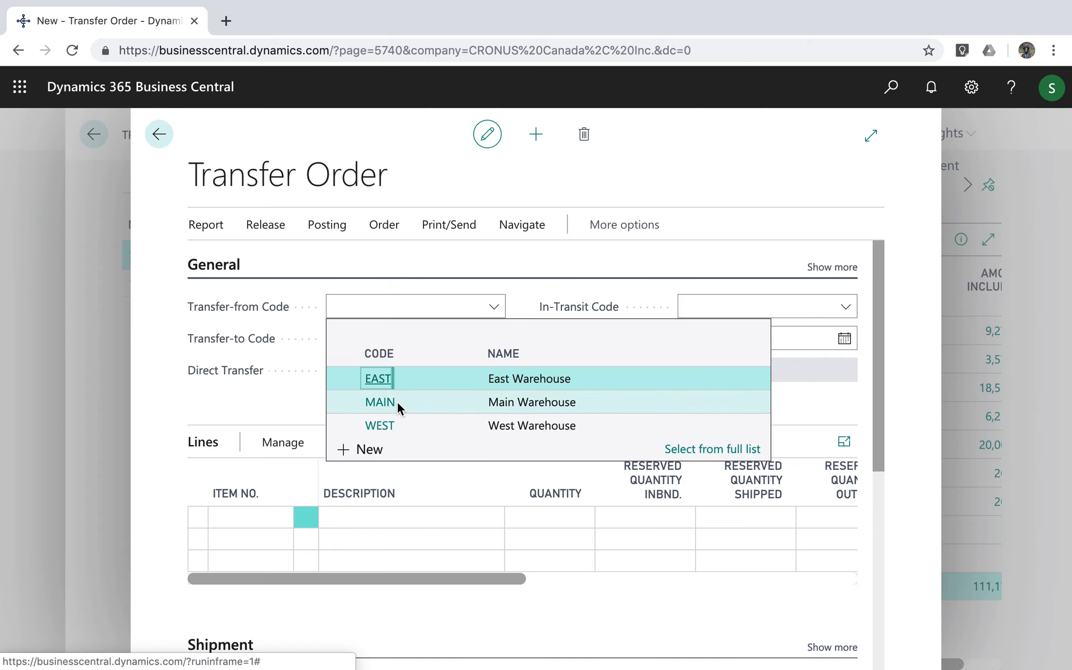
left_click(397, 401)
left_click(406, 336)
left_click(495, 339)
left_click(380, 408)
Add item 1012, Power Bank Brand A, as the first transfer line with a quantity of 100
left_click(239, 517)
type("powe")
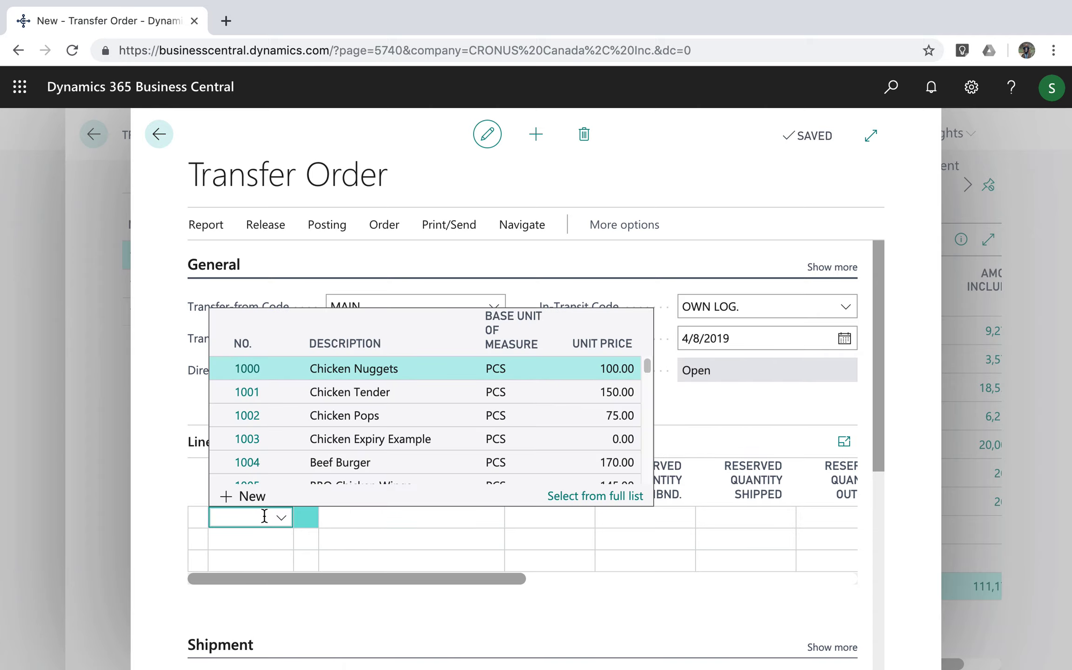
type("r bank")
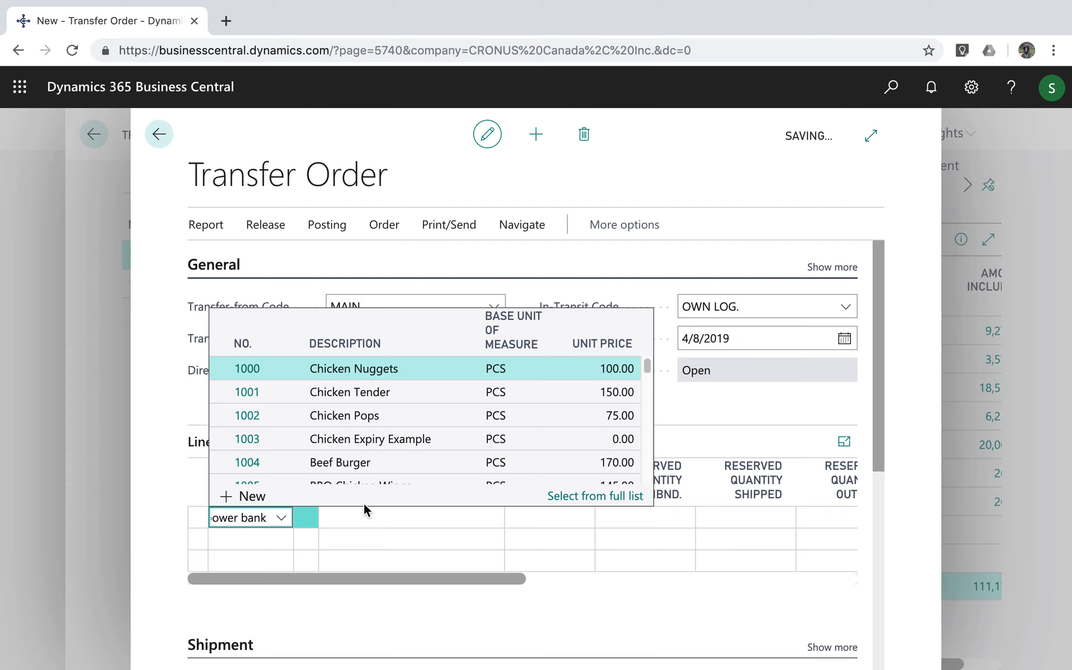
left_click(277, 447)
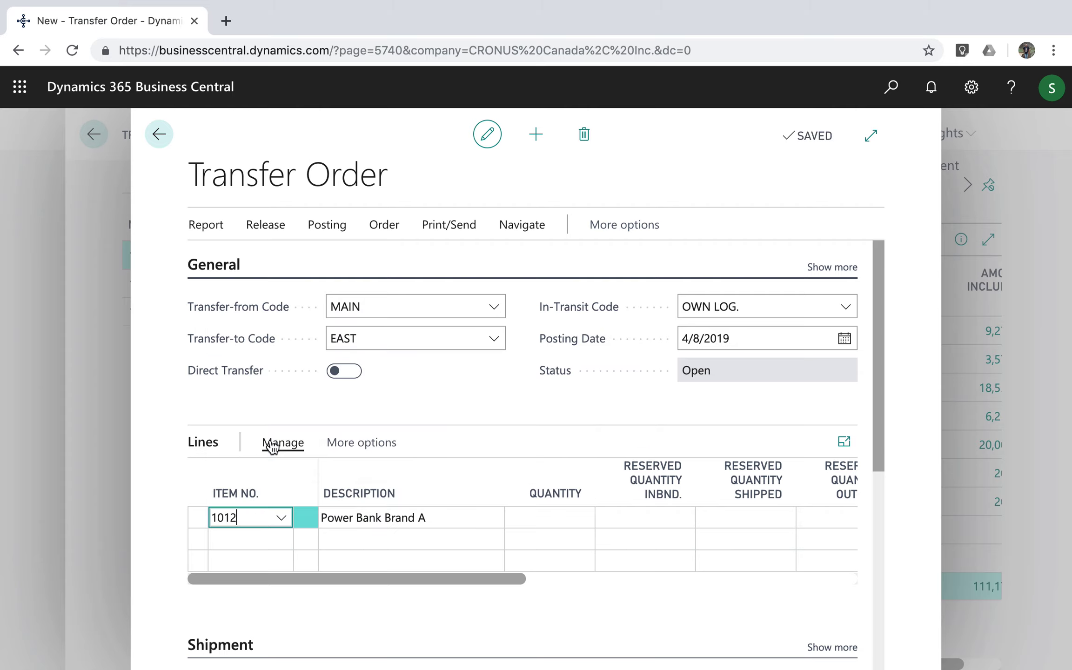
left_click(564, 519)
type("00")
key("Tab")
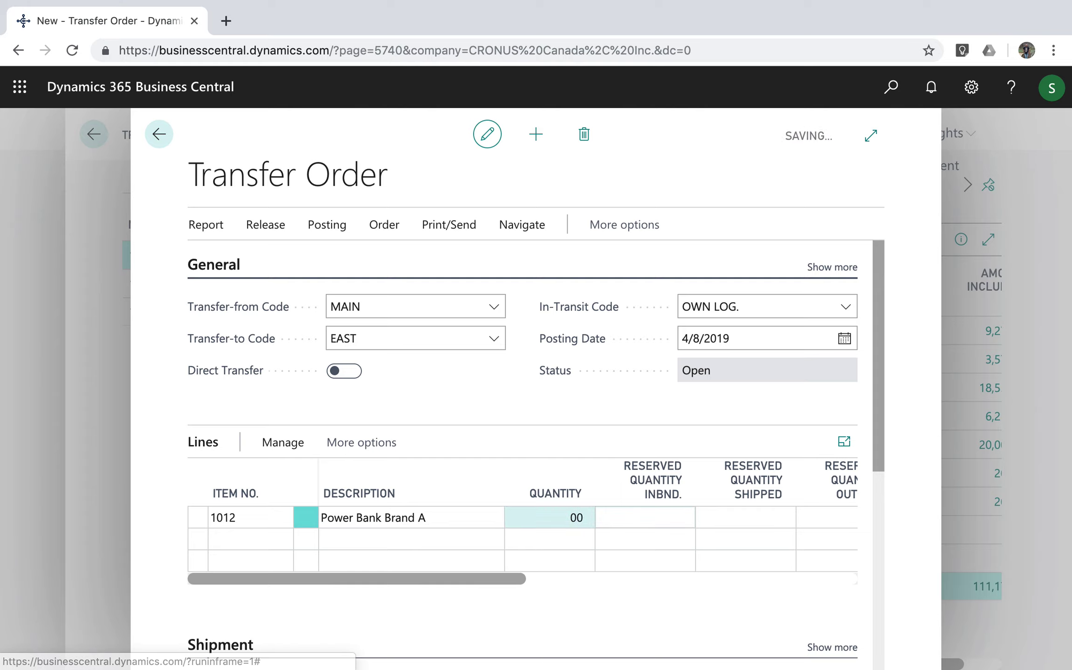
left_click(567, 518)
type("100")
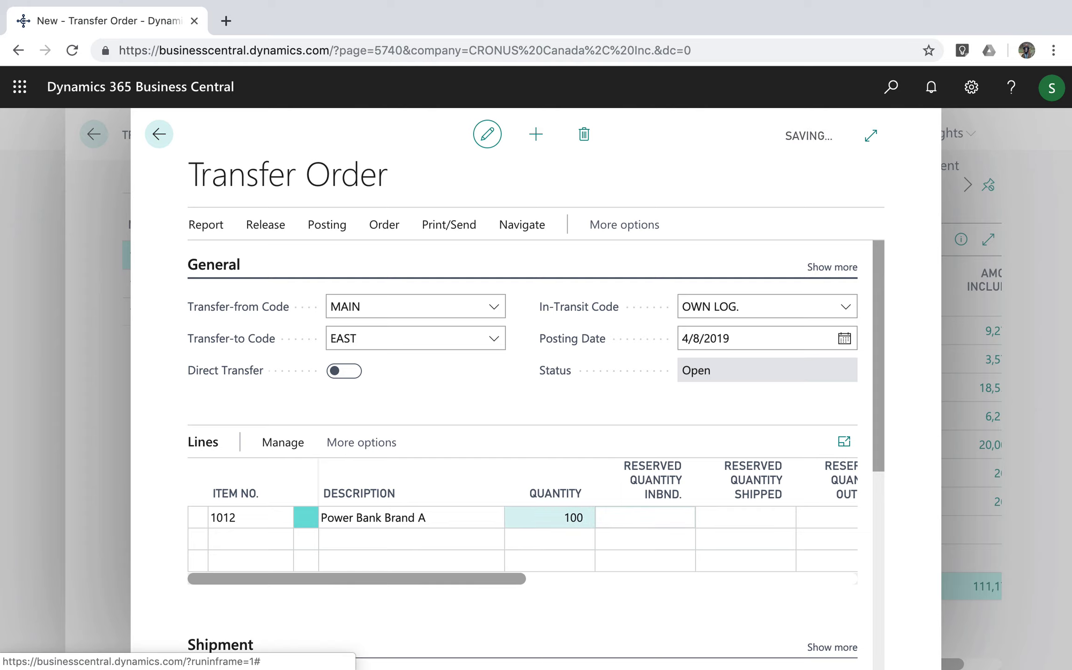
Add item 1013, Power Bank Brand B, as the second transfer line with a quantity of 100
left_click(250, 542)
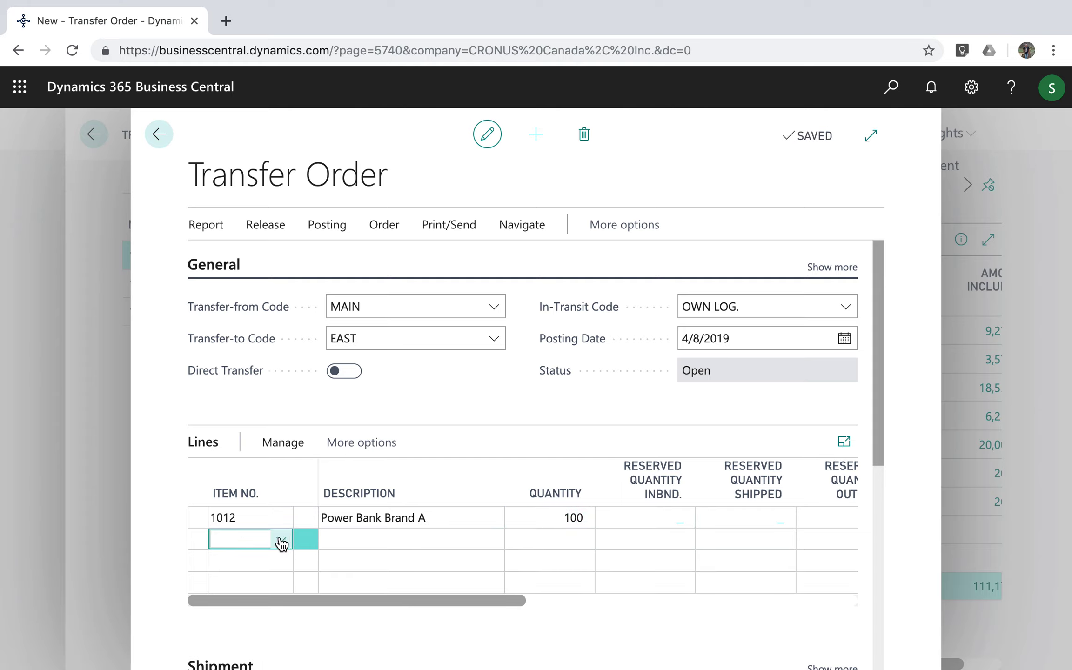
type("power bank")
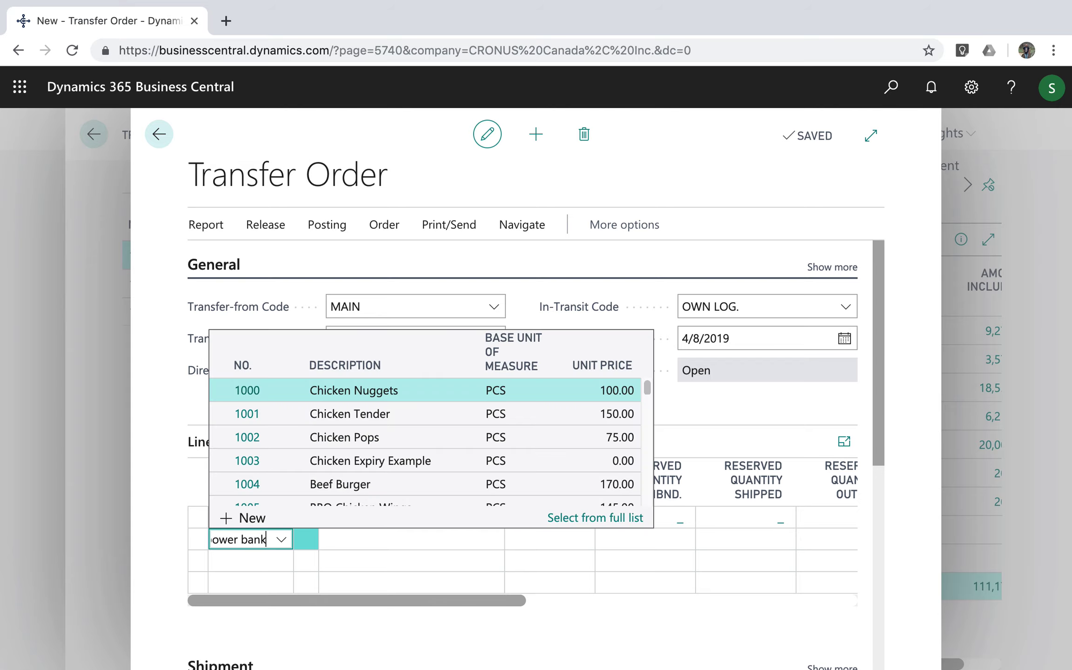
left_click(244, 492)
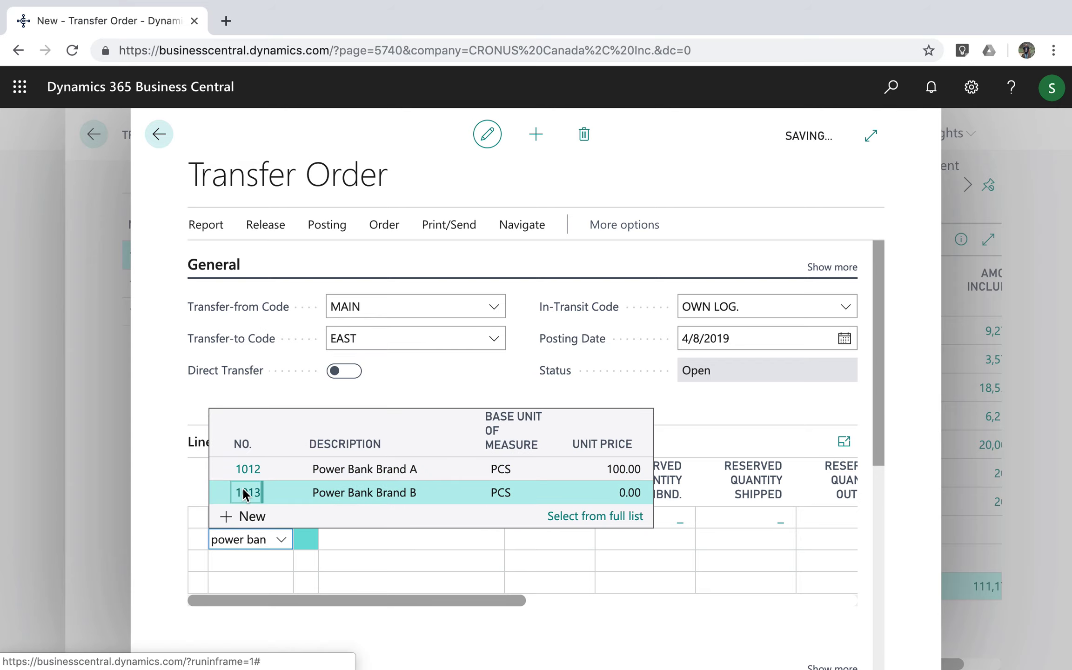
left_click(545, 536)
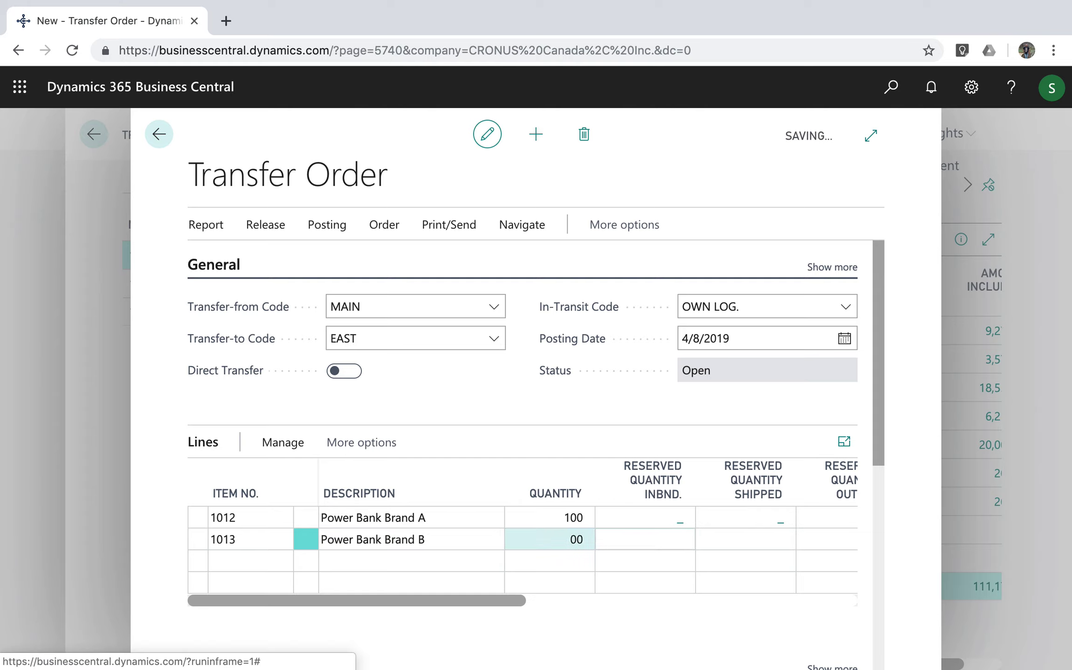
left_click(560, 540)
type("100")
key("Tab")
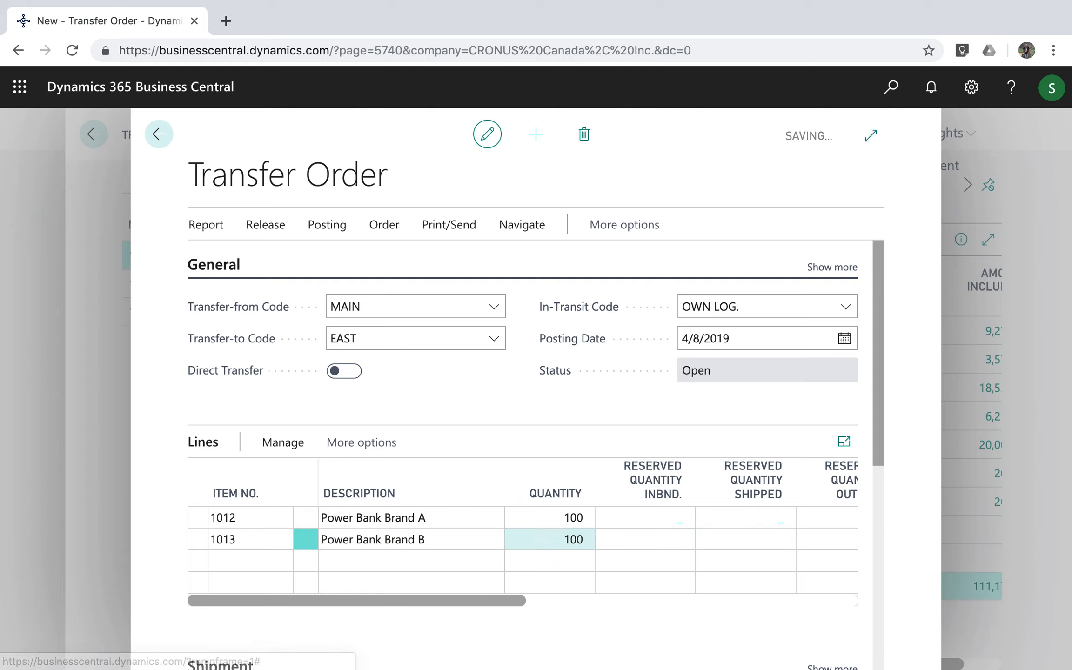
Release the transfer order and post it with the Ship option
left_click(326, 224)
left_click(264, 225)
left_click(230, 259)
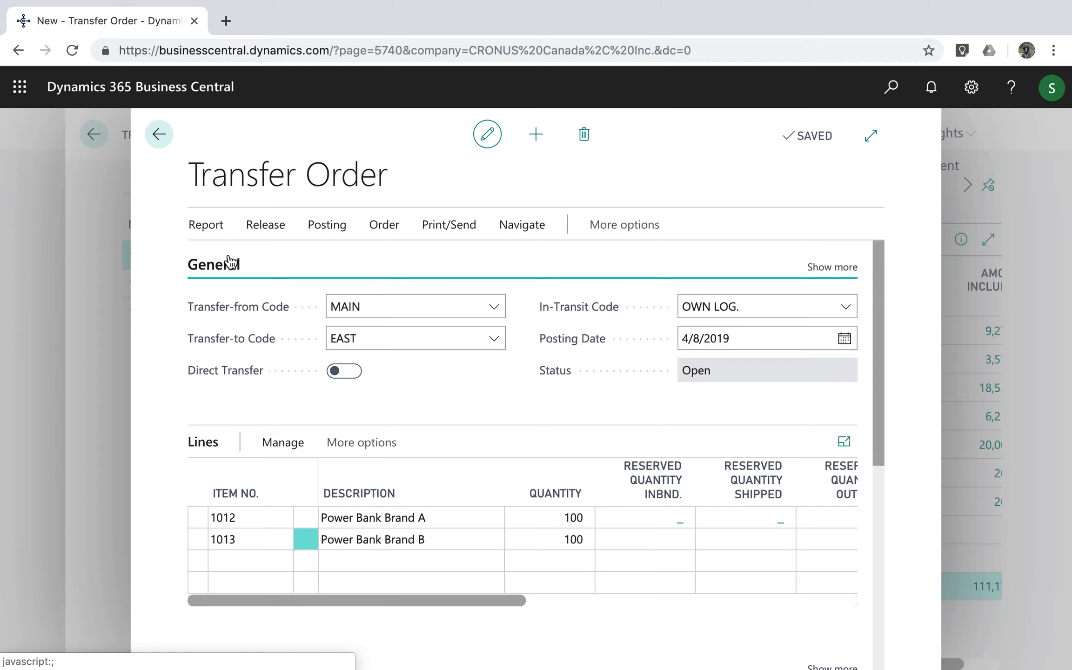
left_click(326, 224)
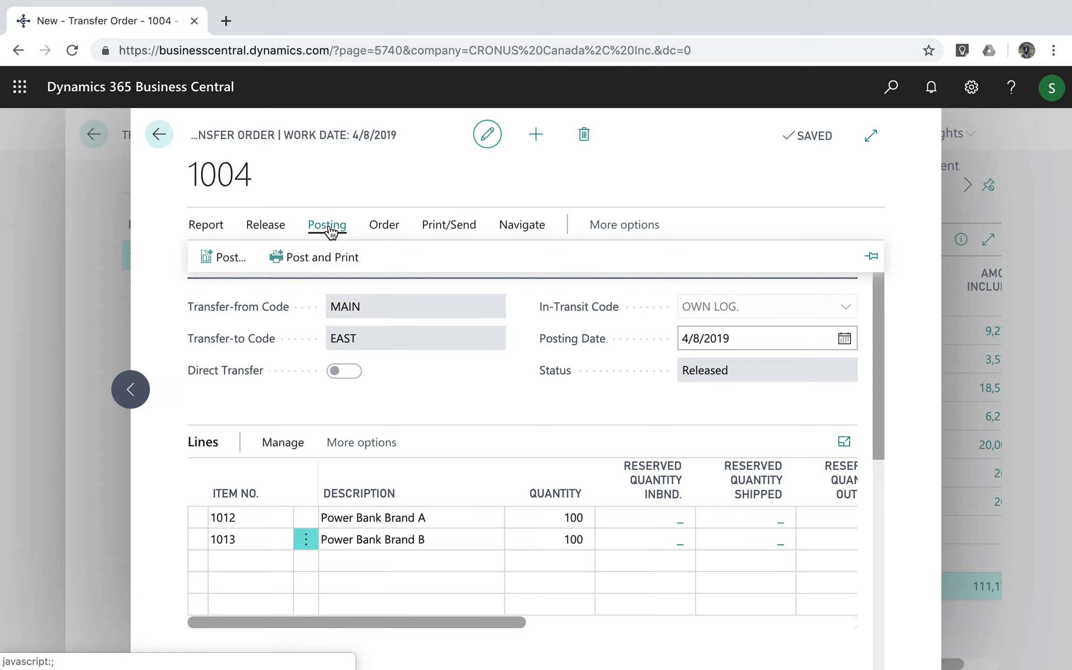
left_click(217, 257)
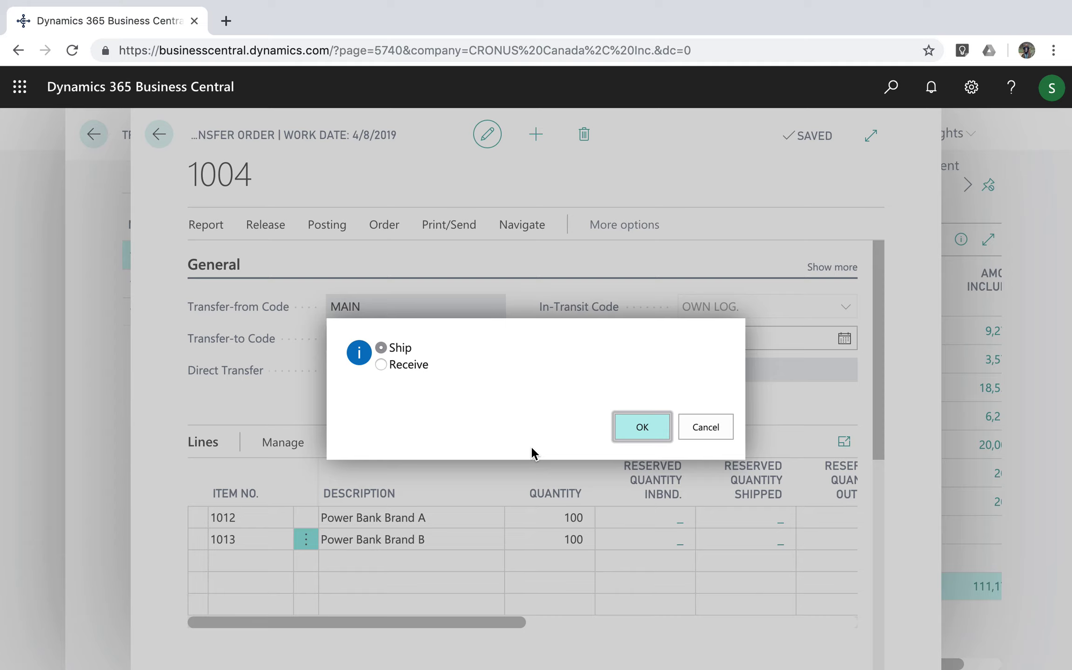
left_click(633, 429)
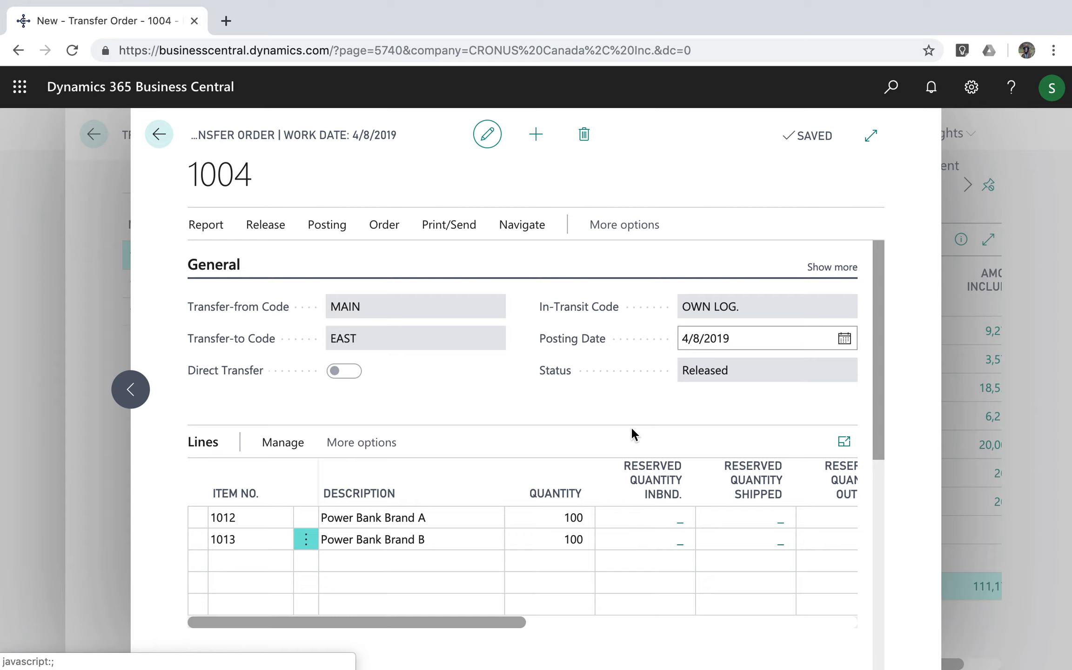
Post the transfer order with the Receive option and close the transfer orders list
left_click(327, 227)
left_click(233, 261)
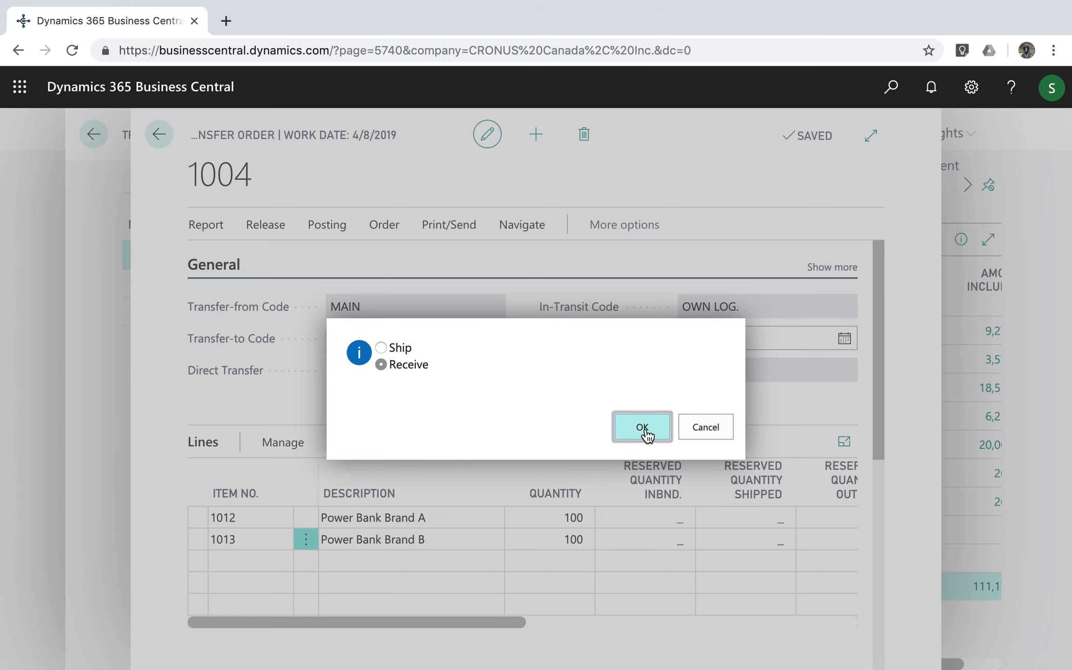
left_click(646, 430)
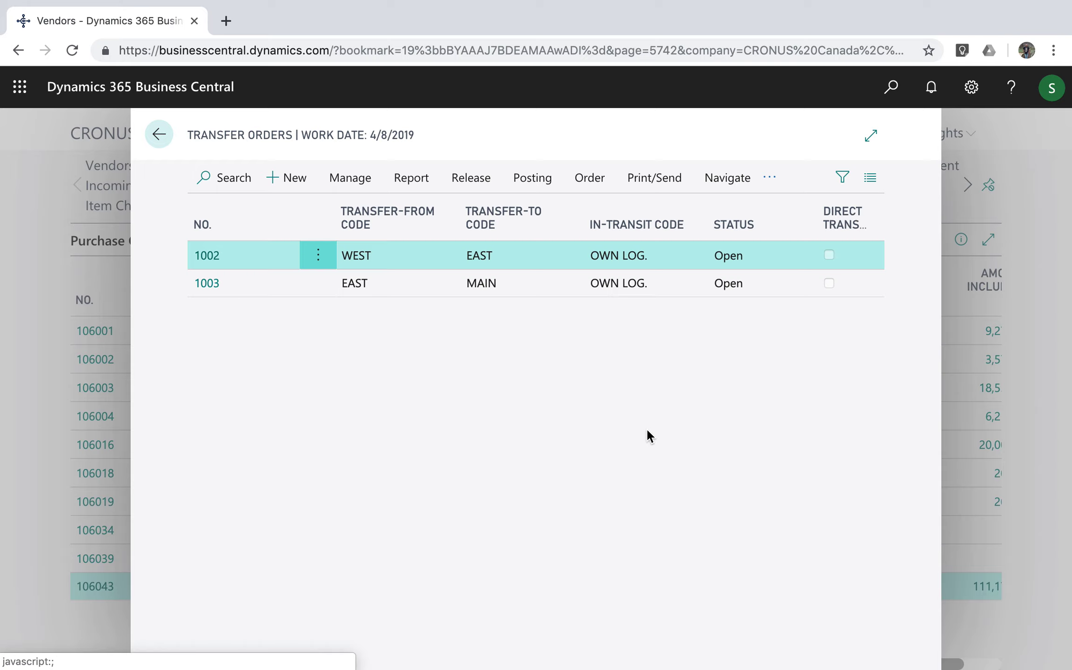
left_click(158, 137)
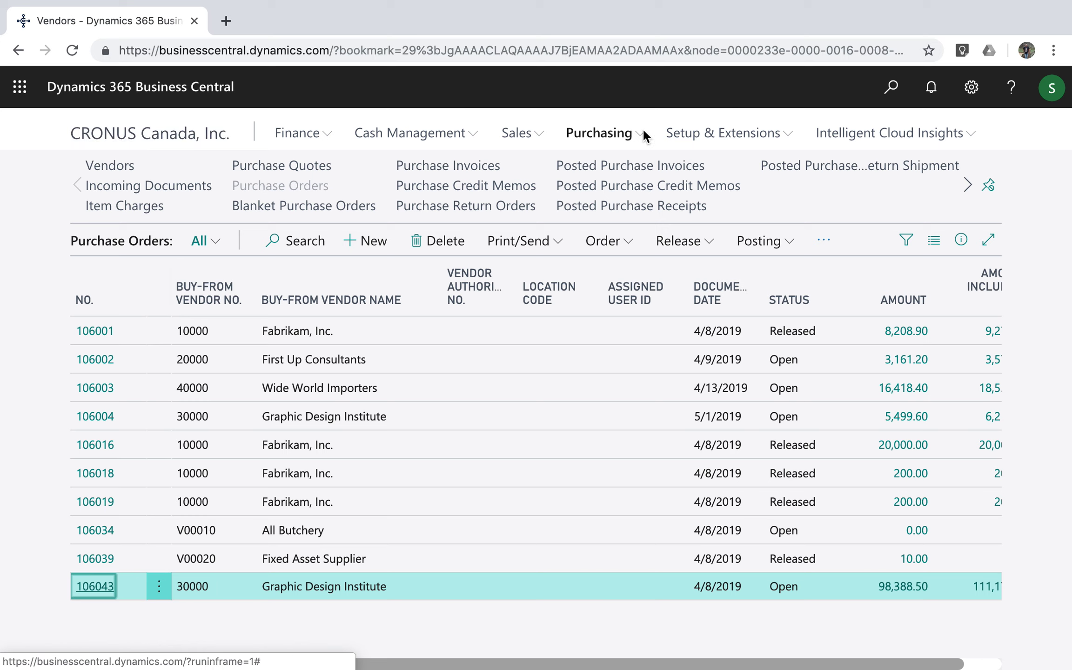
Search the items list for "power bank" and review the item ledger entries behind Power Bank Brand B's quantity on hand
left_click(539, 136)
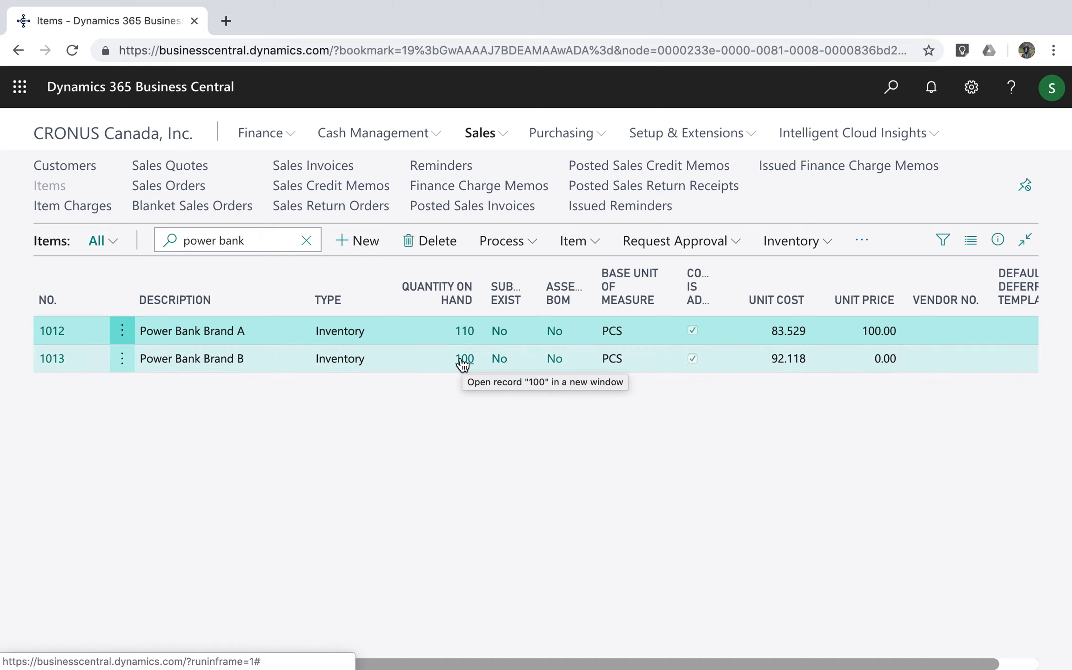
left_click(464, 363)
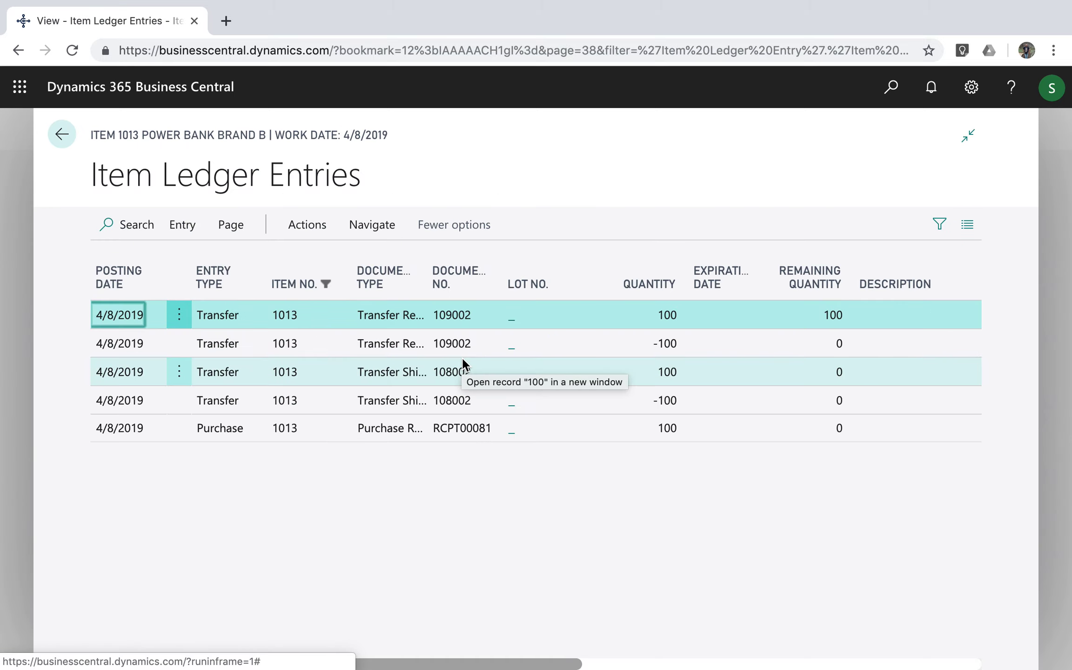
left_click(59, 136)
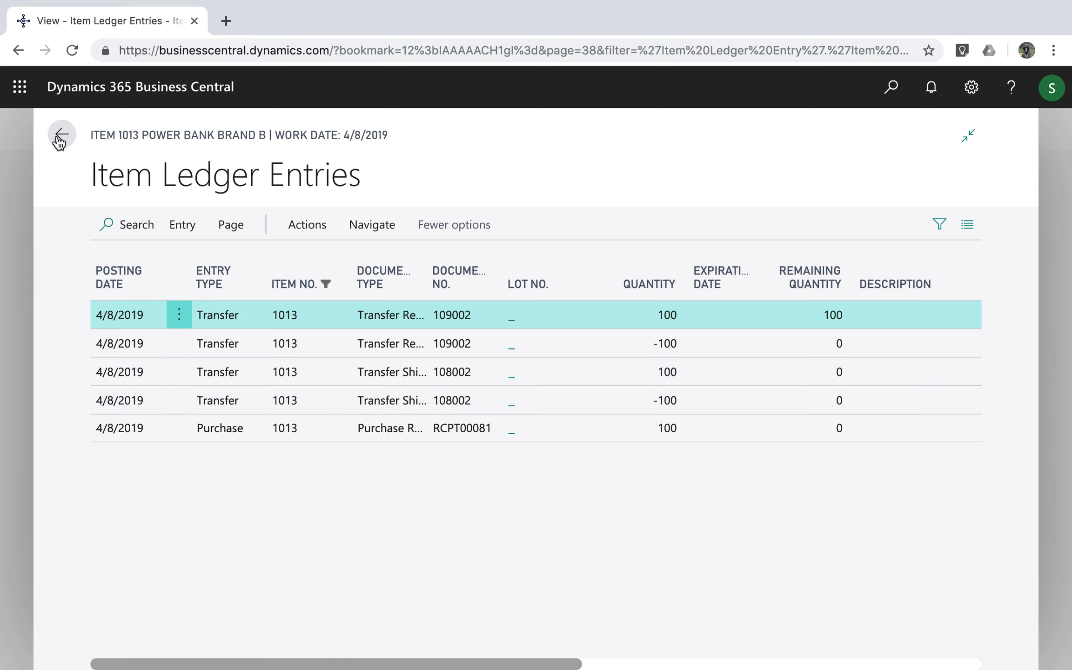
Check Power Bank Brand B's inventory per location from its item card, cancel the adjustment and return to the items list
left_click(60, 359)
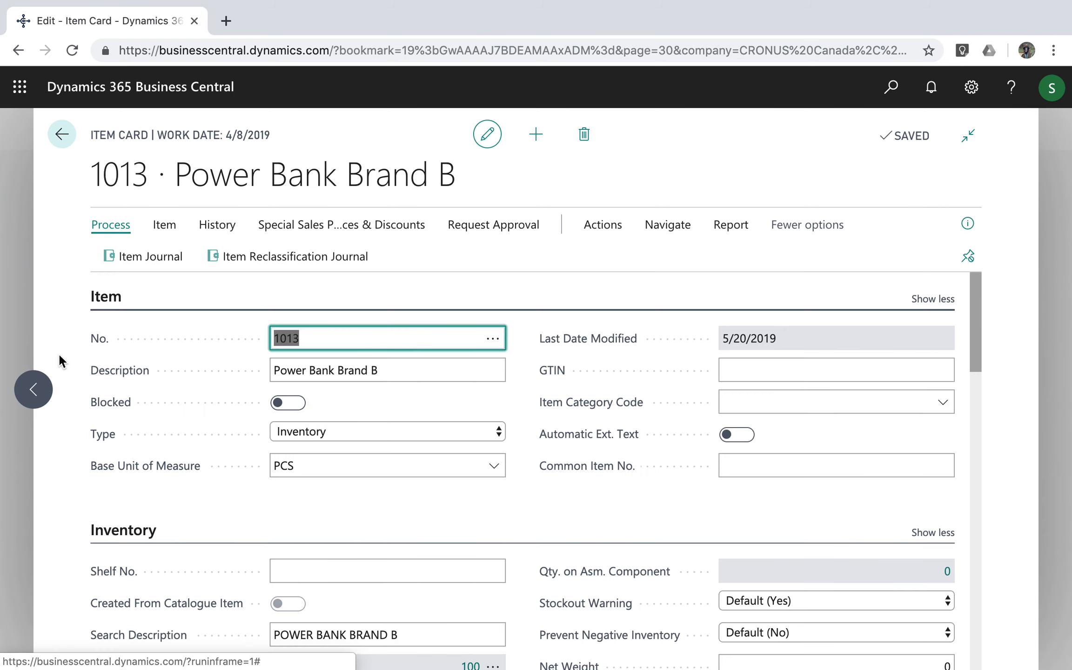
scroll(318, 507, "down", 3)
scroll(316, 501, "down", 1)
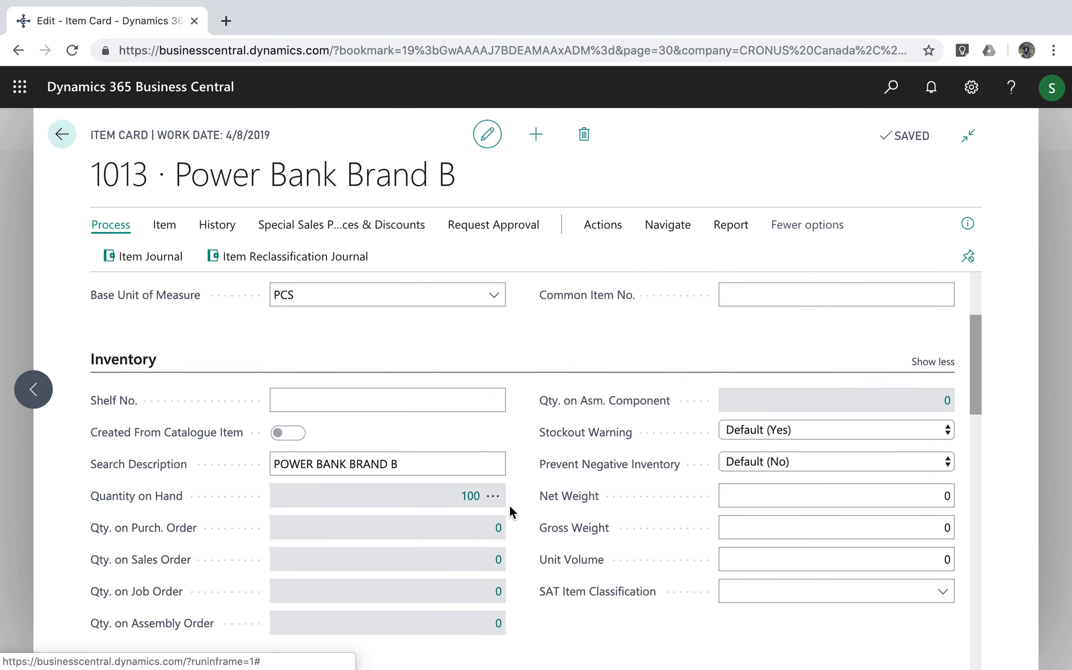
left_click(487, 501)
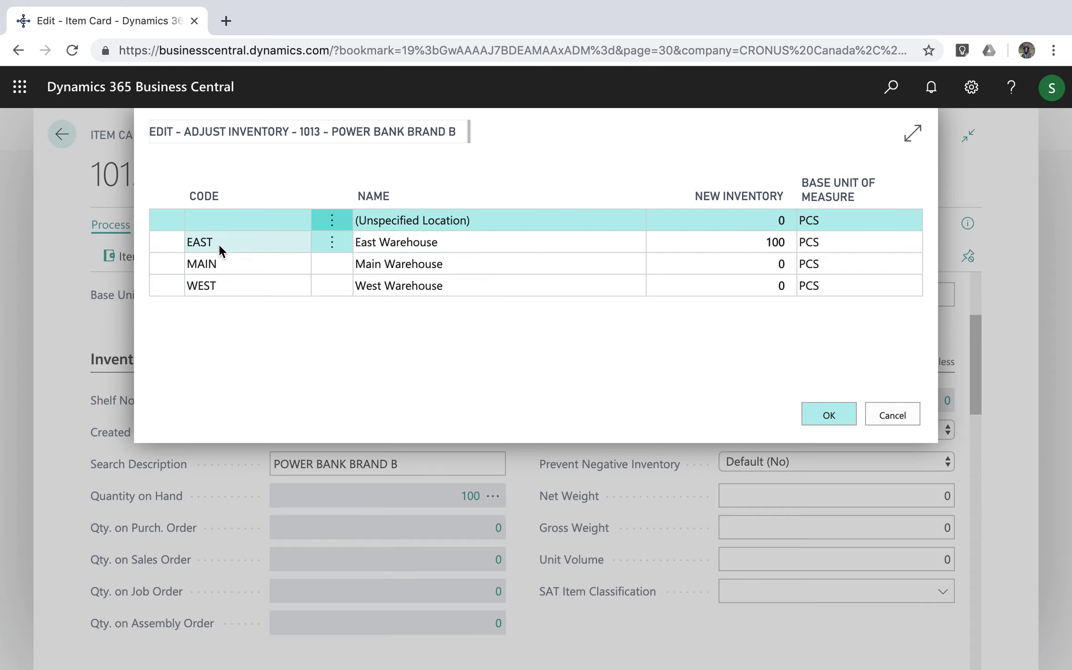
left_click(885, 415)
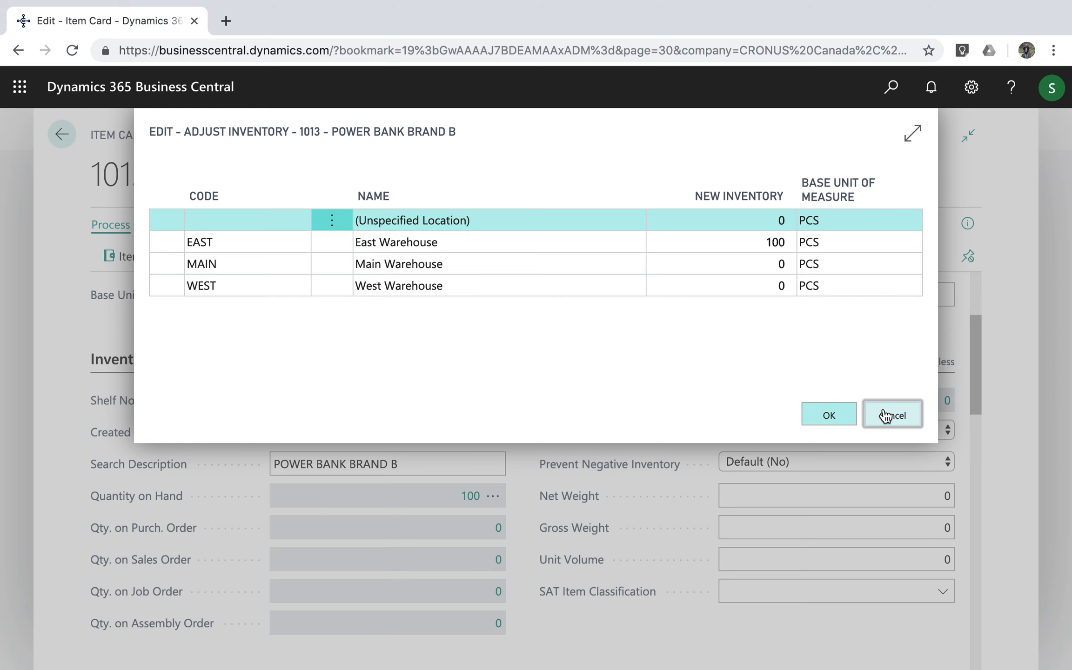
left_click(62, 134)
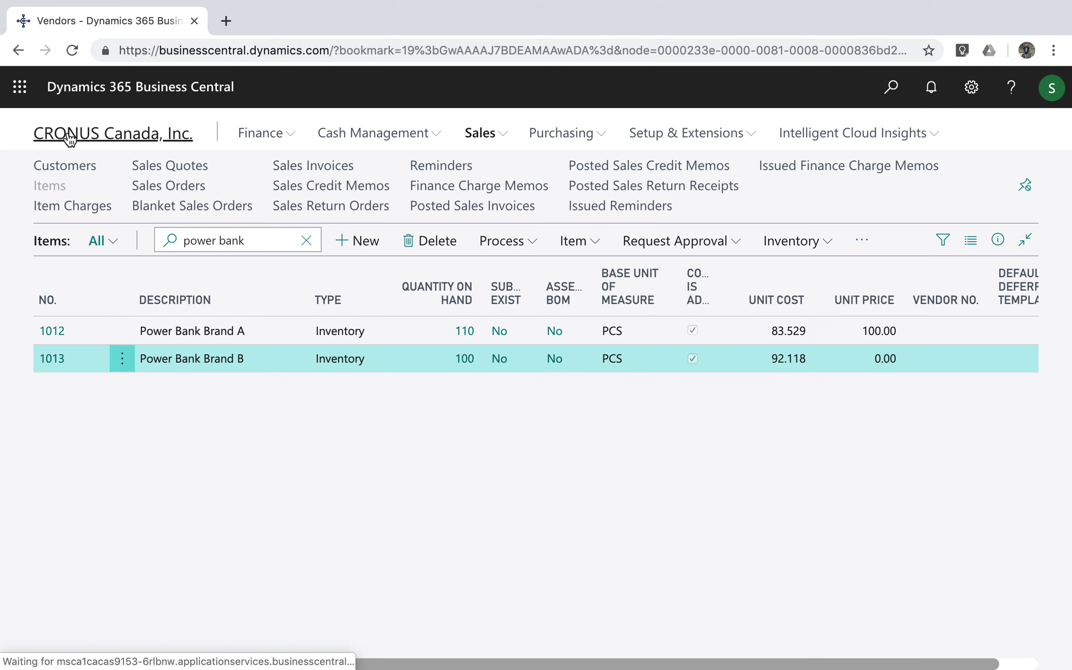
Check Power Bank Brand A's inventory per location from its item card, cancel the adjustment and return to the items list
left_click(250, 329)
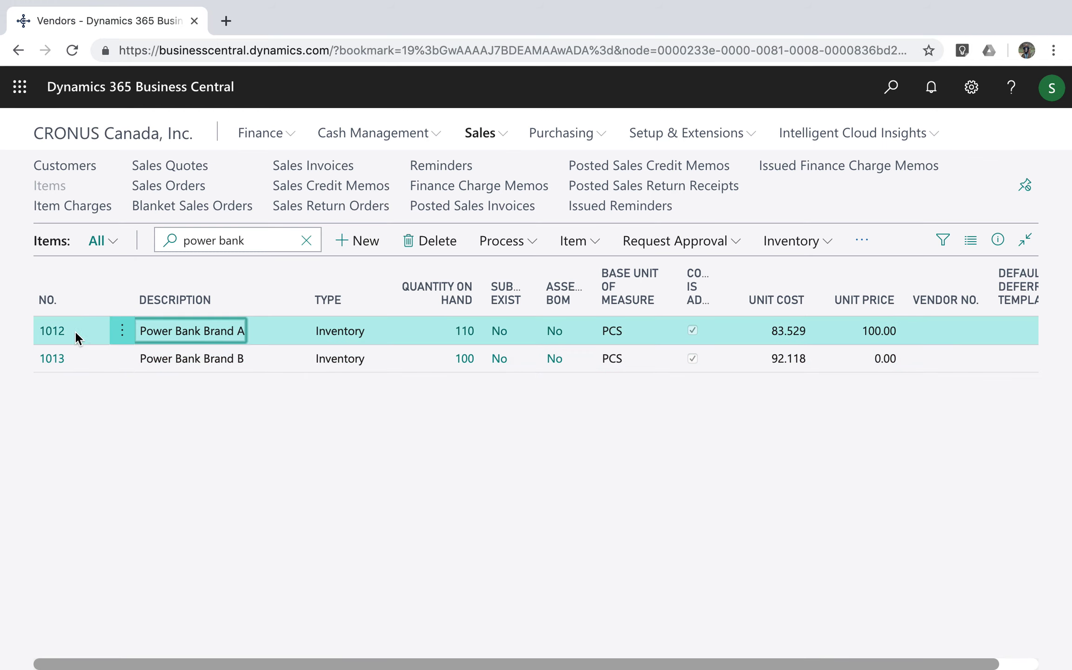
left_click(59, 332)
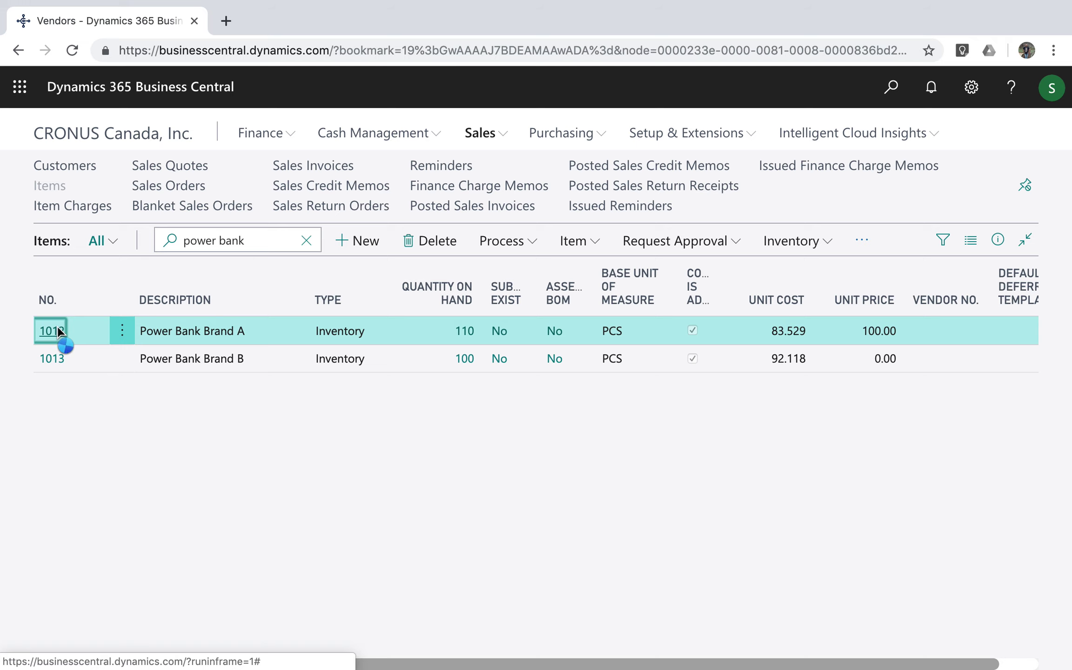
left_click(57, 331)
scroll(486, 431, "down", 3)
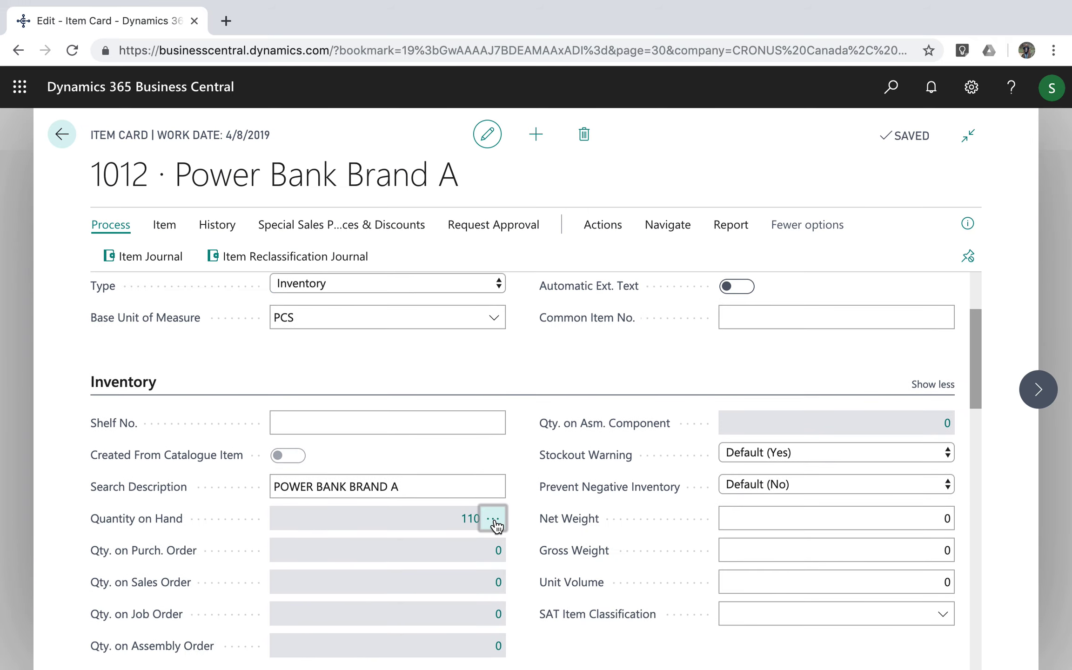
left_click(493, 518)
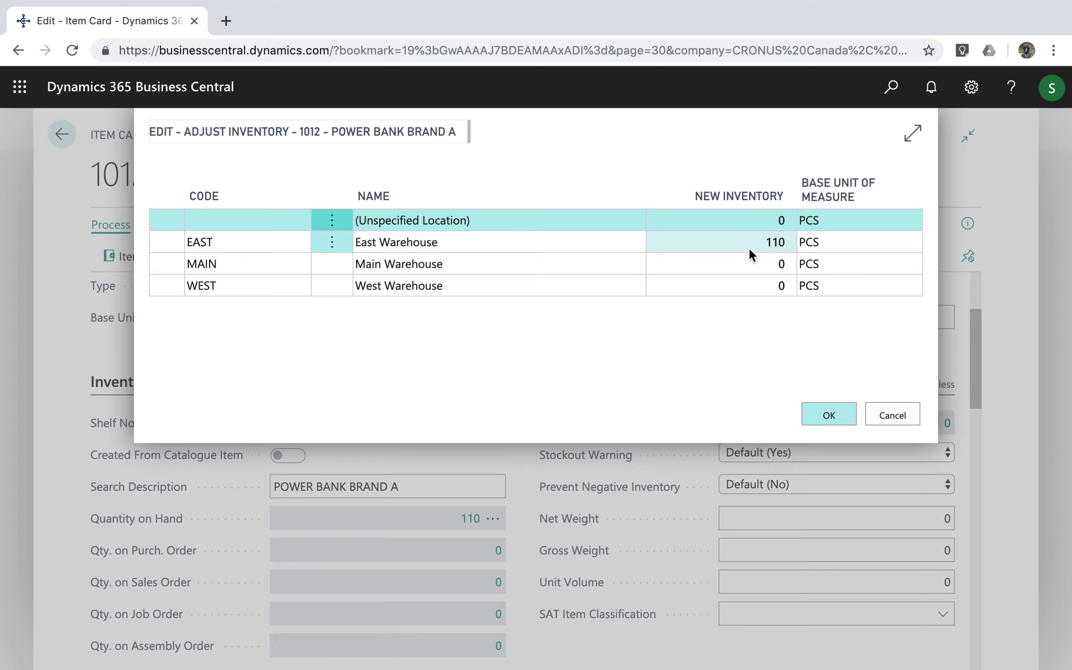
left_click(875, 415)
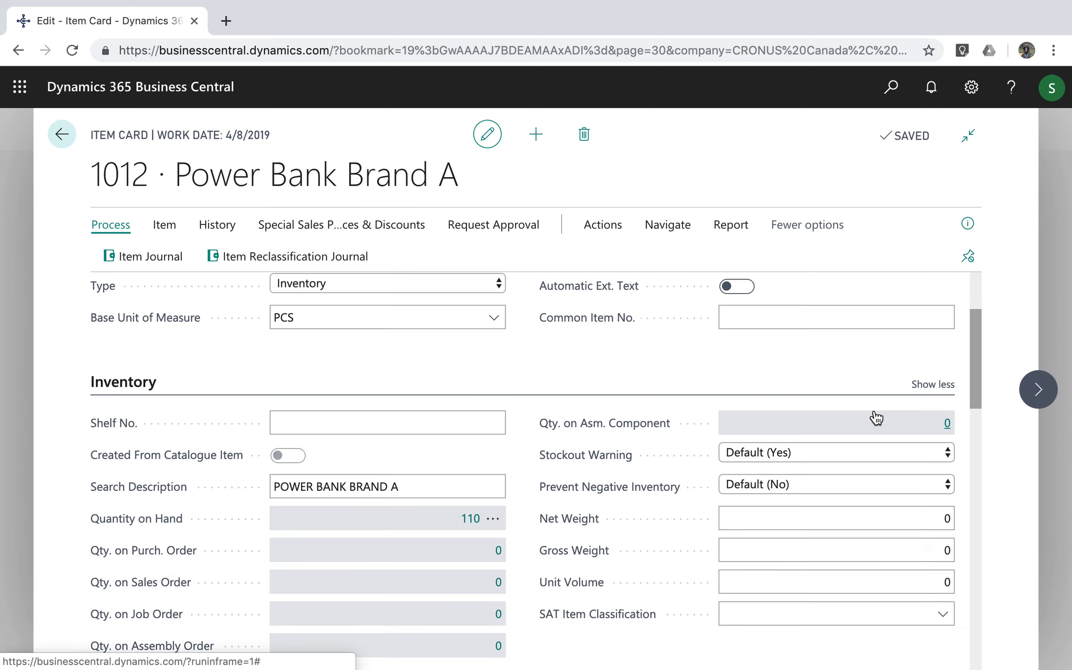
left_click(66, 136)
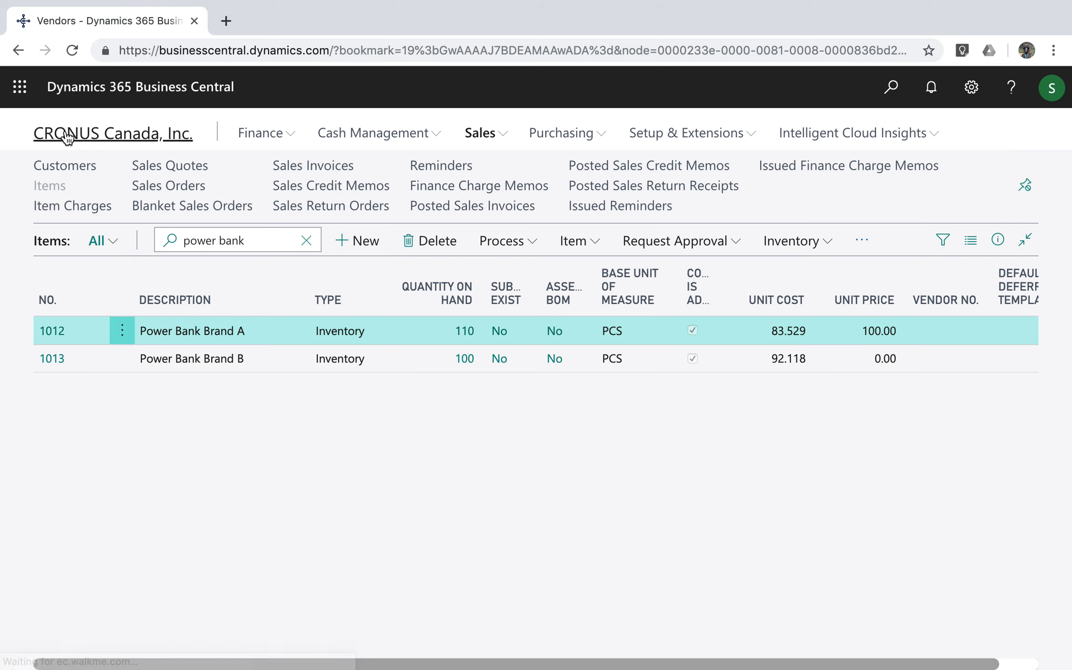
Create a new purchase invoice for vendor National Transporters with vendor invoice number 99091
left_click(603, 134)
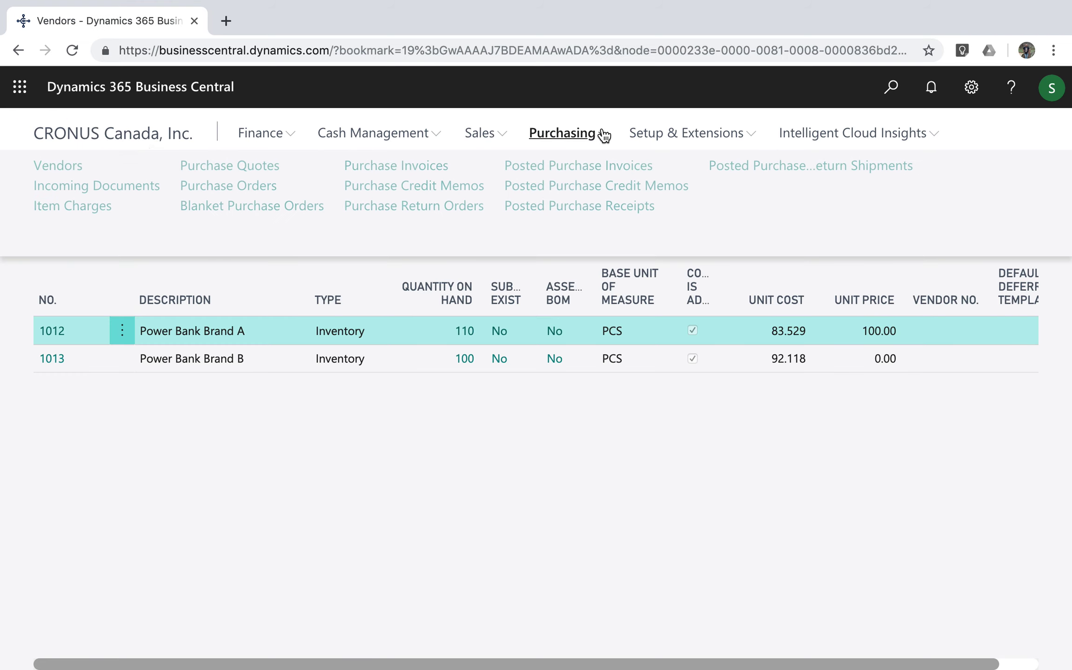
left_click(416, 166)
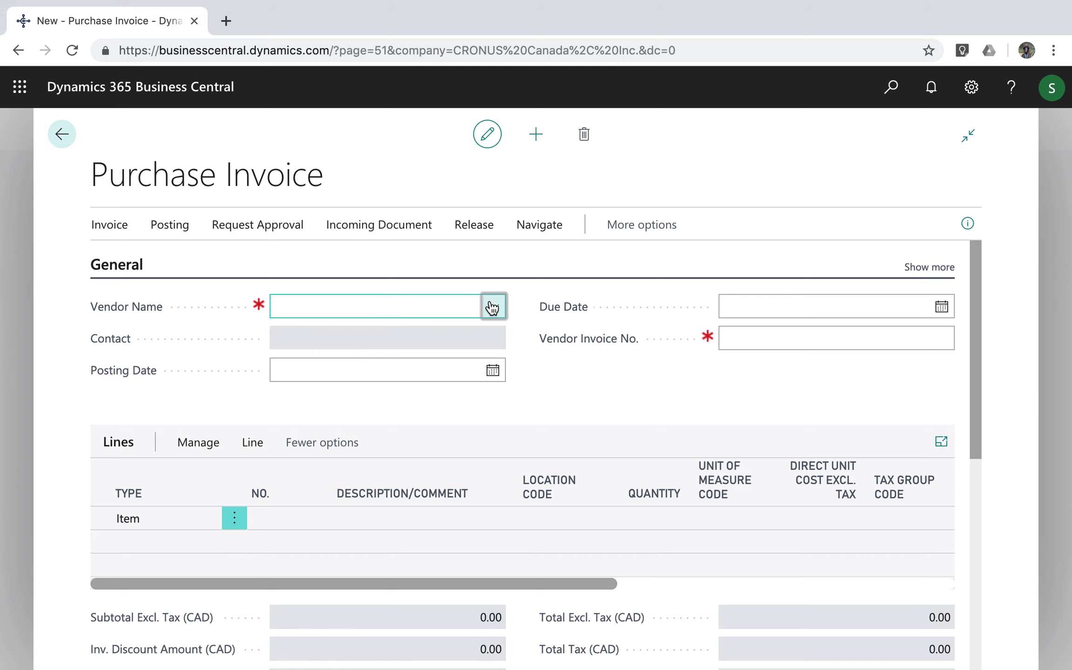
left_click(493, 308)
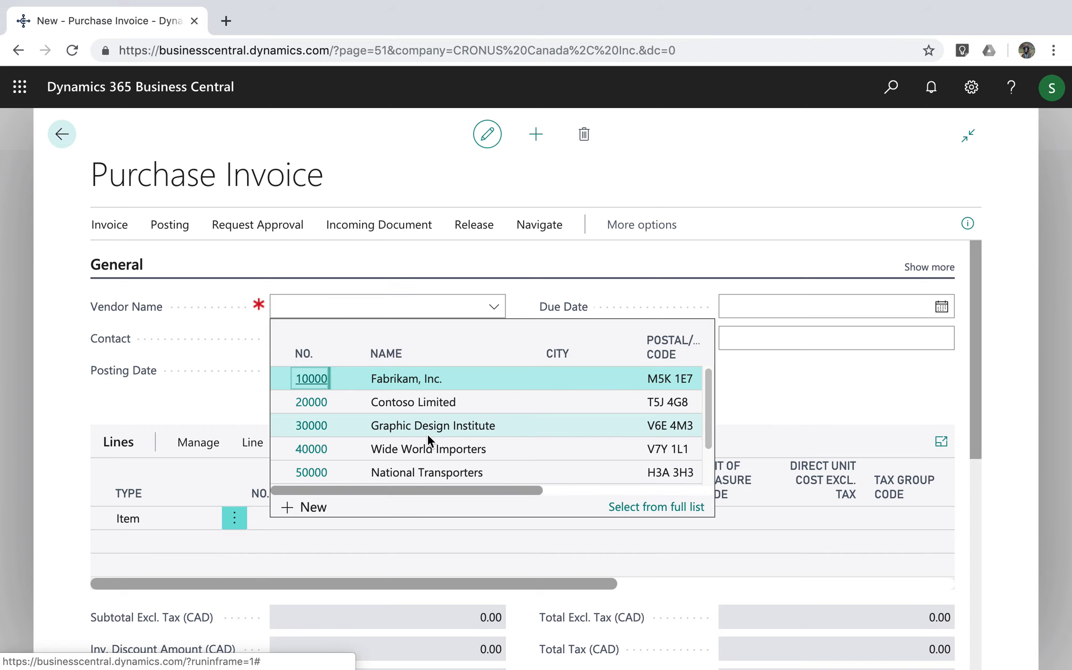
left_click(315, 471)
left_click(766, 339)
type("99091")
key("Tab")
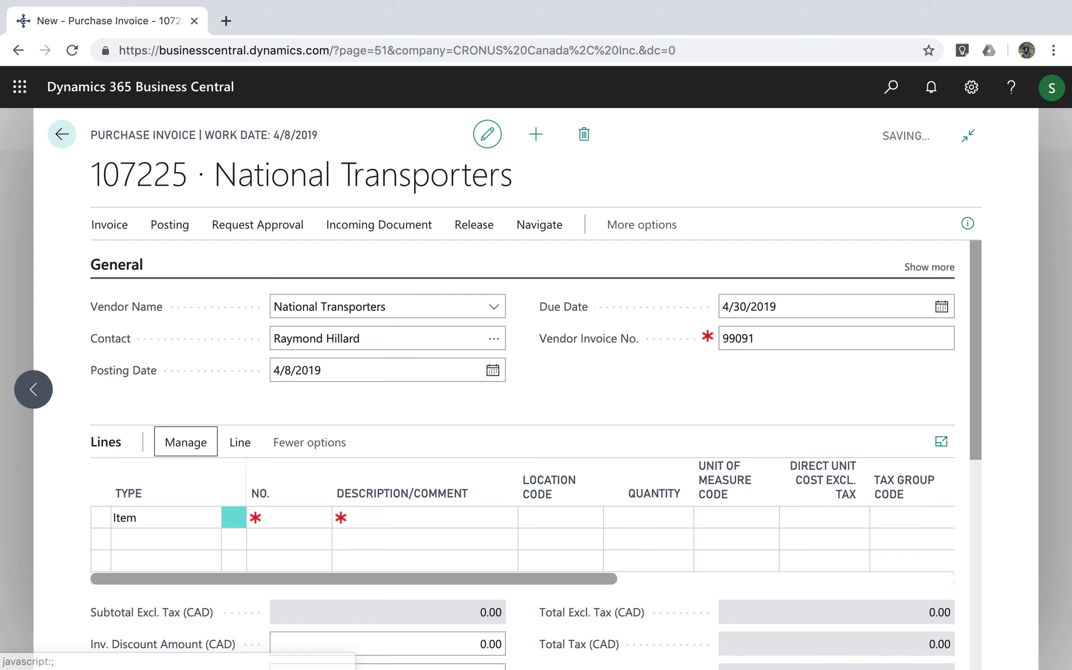
Make the first invoice line a Charge (Item) line using the item charge JB-FREIGHT
left_click(205, 521)
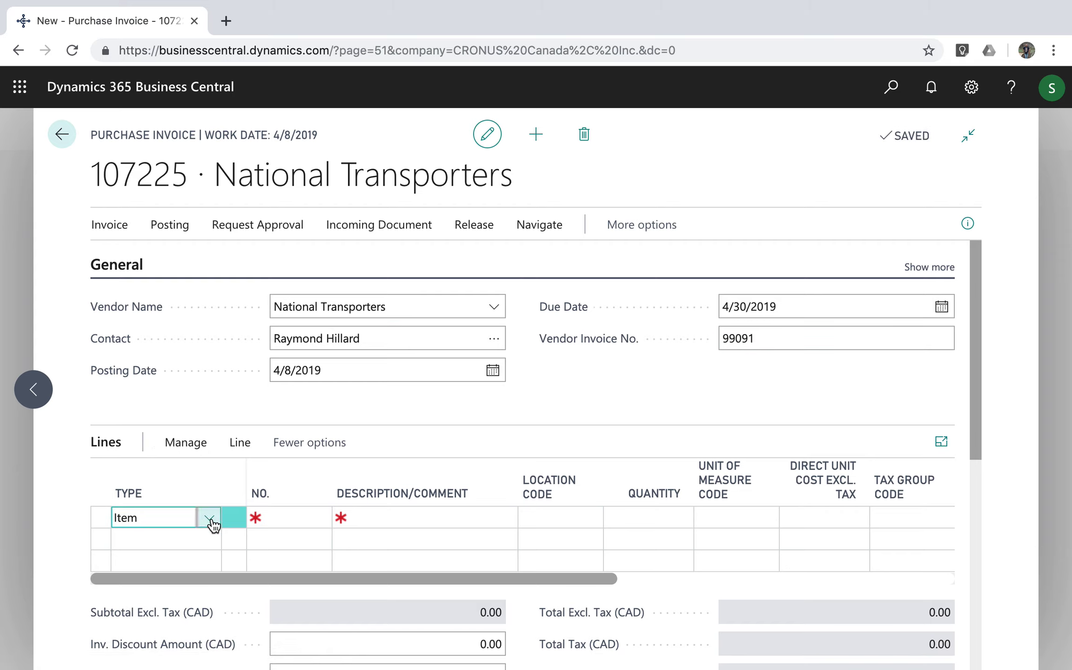
left_click(210, 520)
left_click(226, 473)
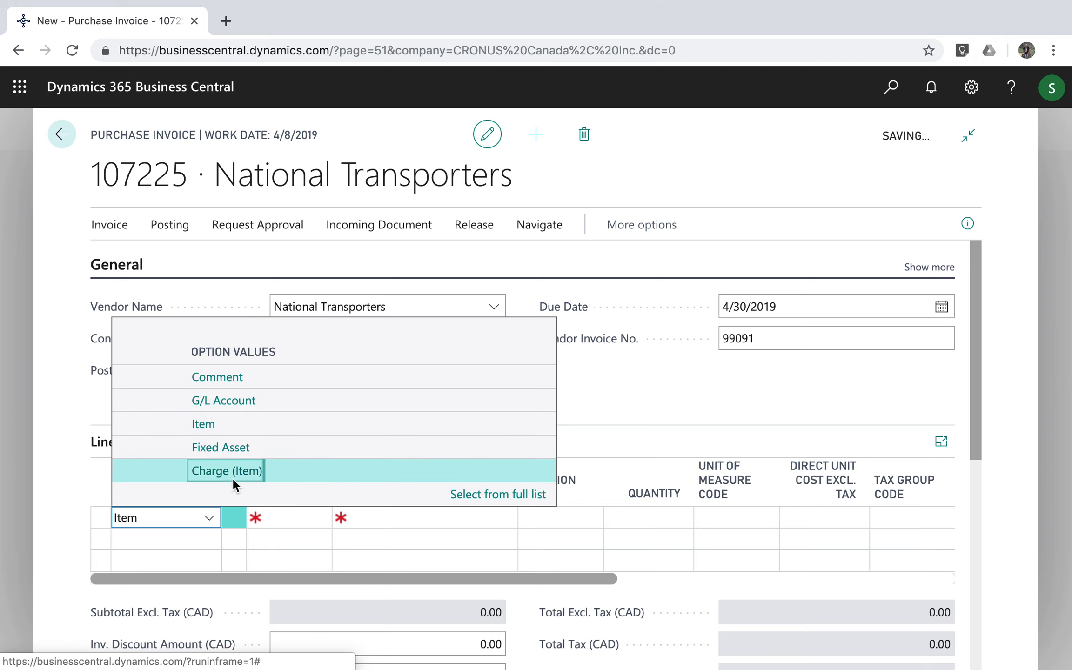
left_click(287, 515)
left_click(320, 519)
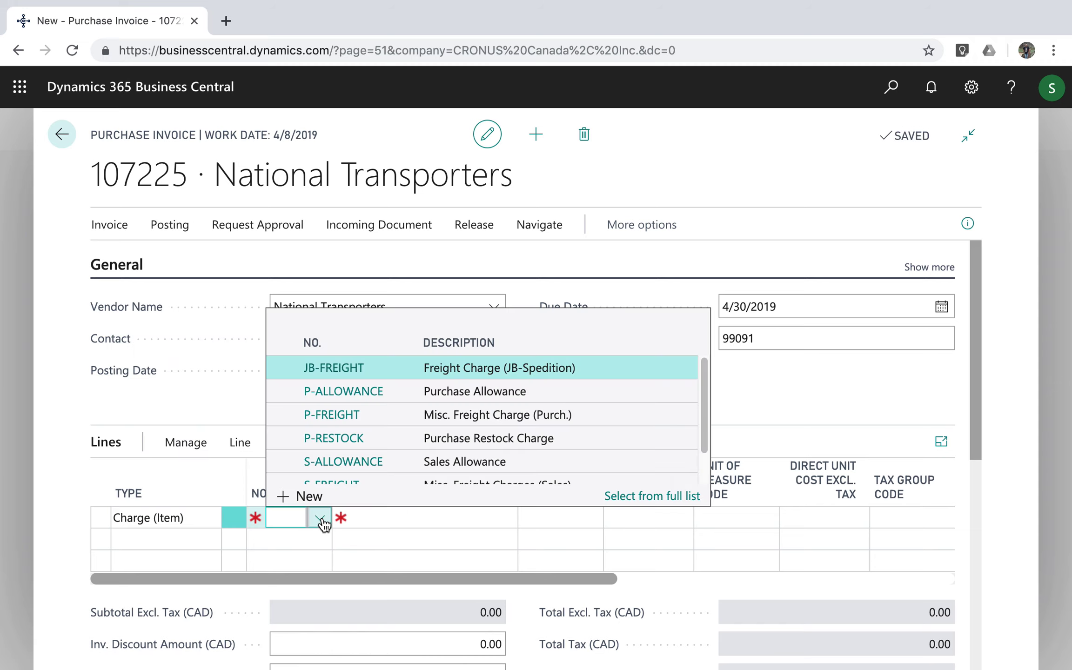
left_click(343, 366)
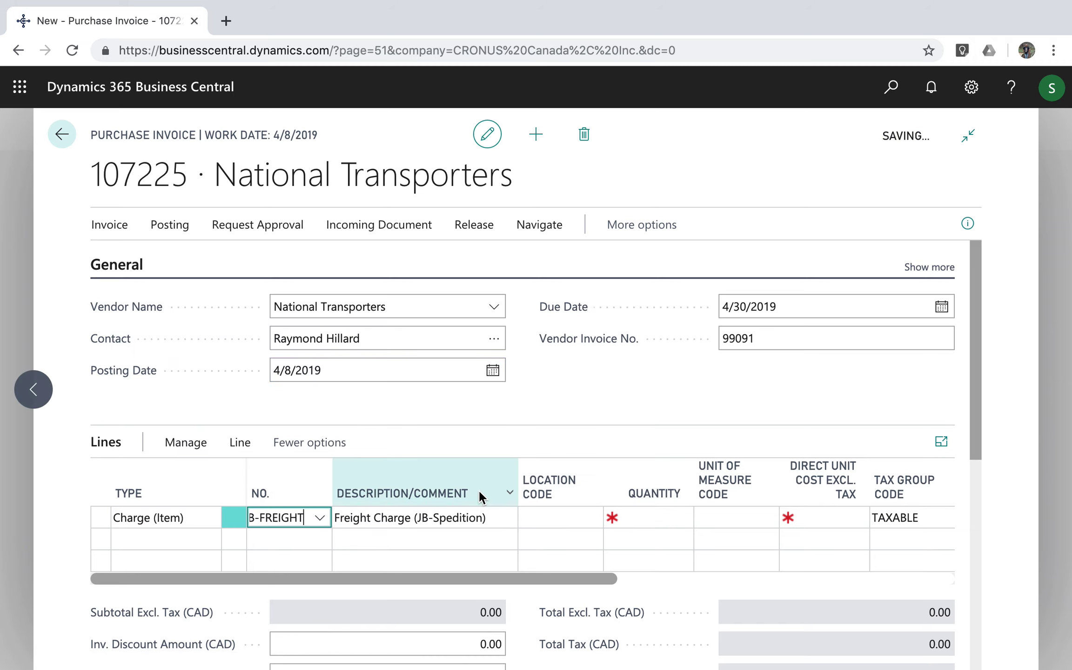
Set the freight line's quantity to 1, location code to EAST and direct unit cost excluding tax to 200
left_click(647, 517)
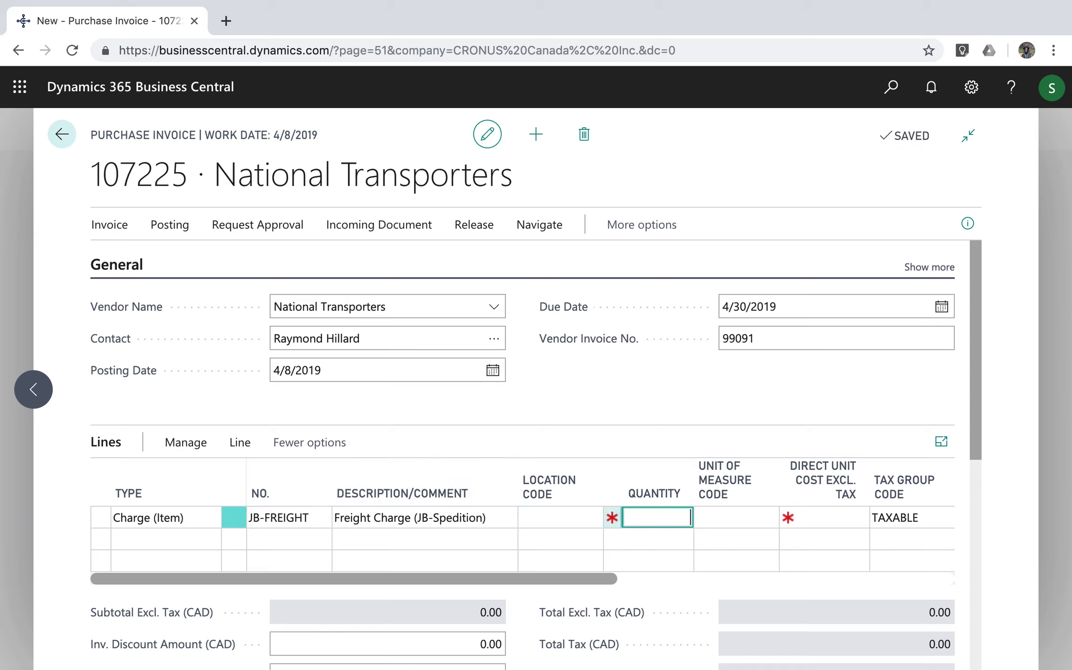
left_click(549, 518)
type("east")
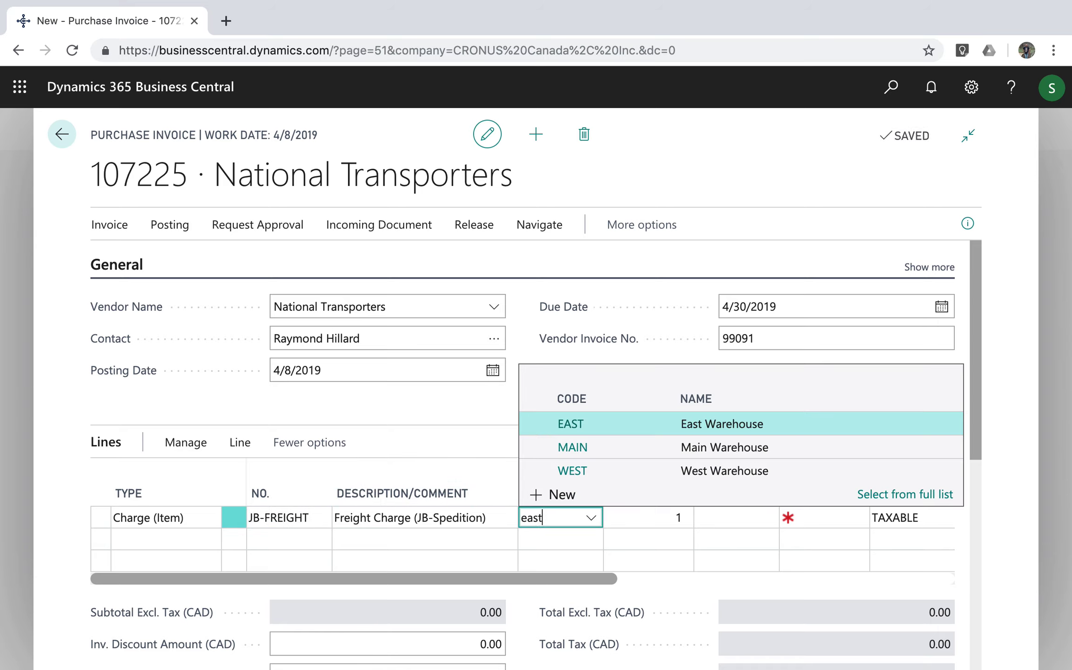
key("Tab")
left_click(845, 517)
type("200")
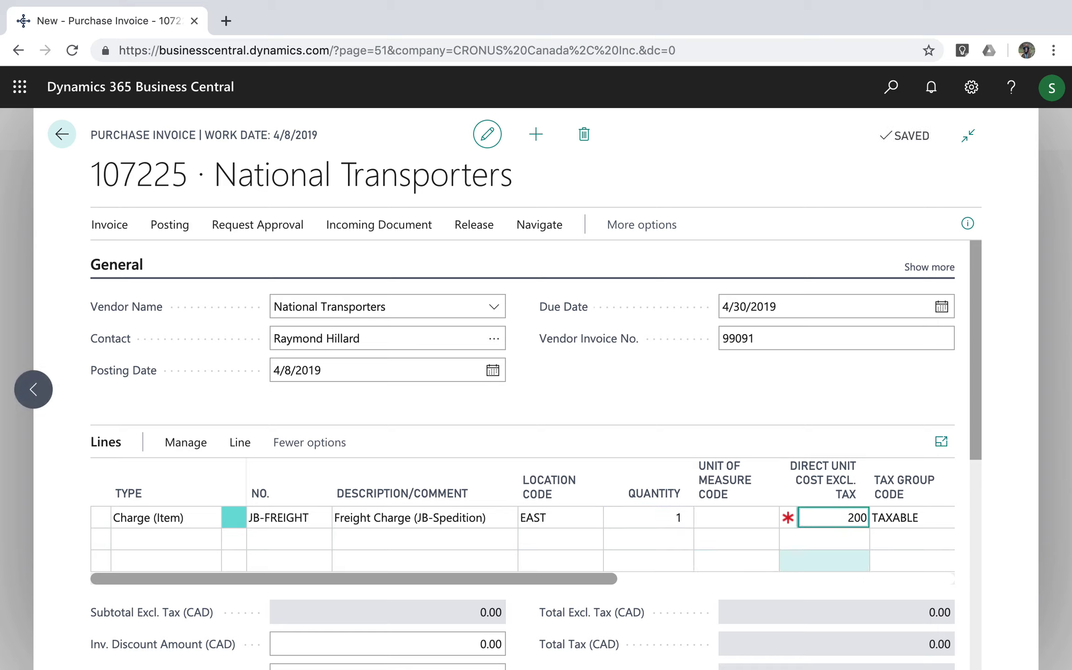
key("Tab")
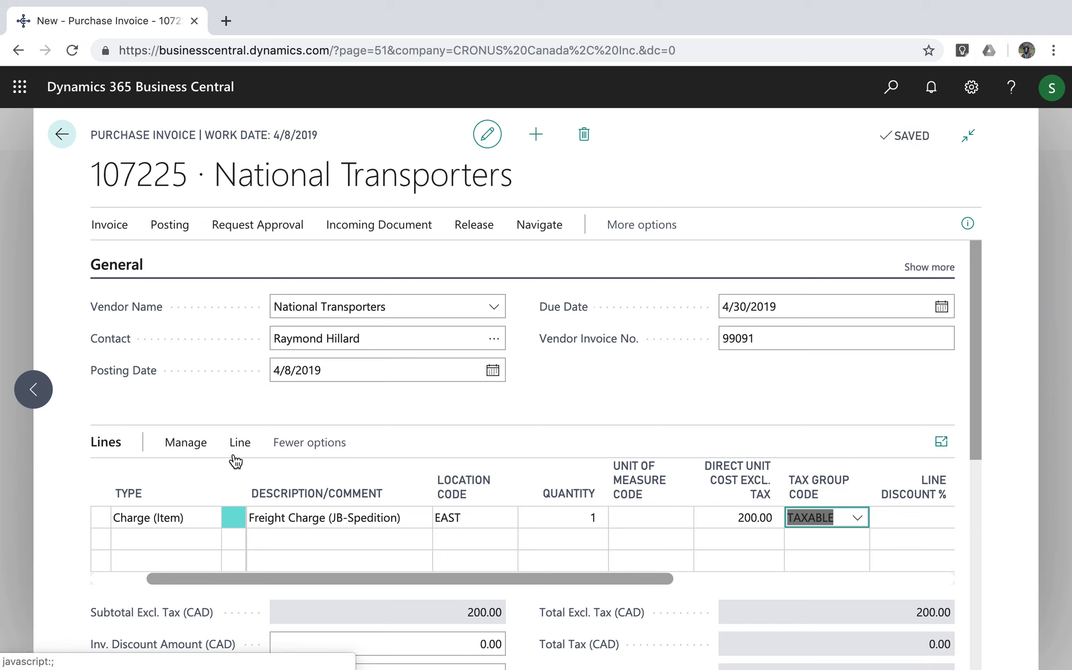
Open the freight line's item charge assignment and bring up the posted transfer receipt lines to choose from
left_click(239, 442)
left_click(441, 472)
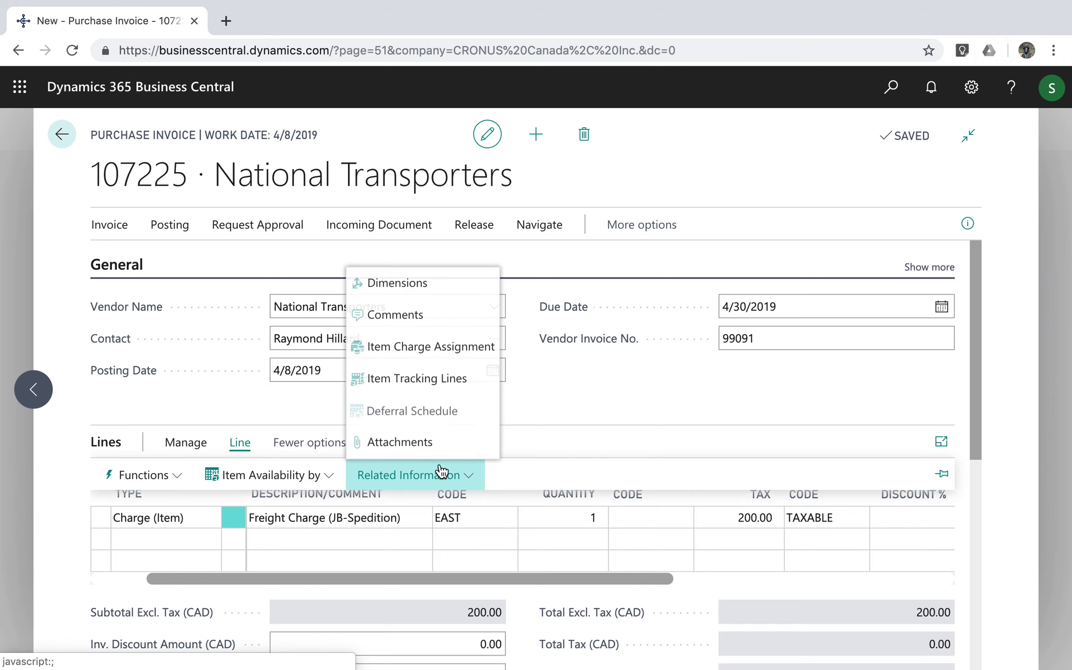
left_click(412, 346)
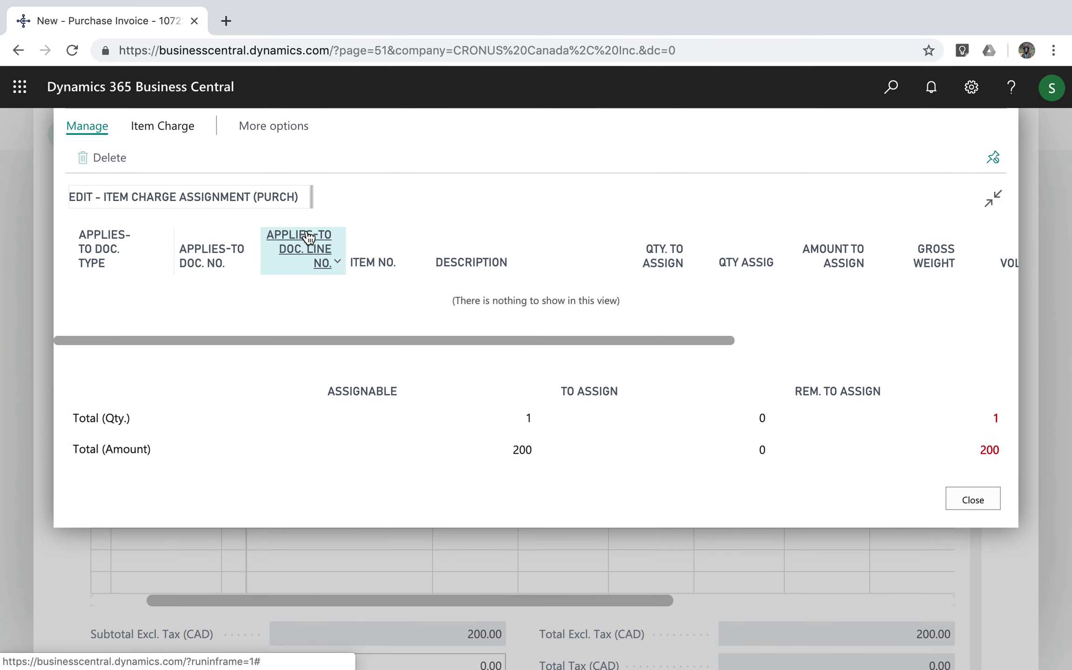
left_click(262, 128)
left_click(257, 135)
left_click(151, 158)
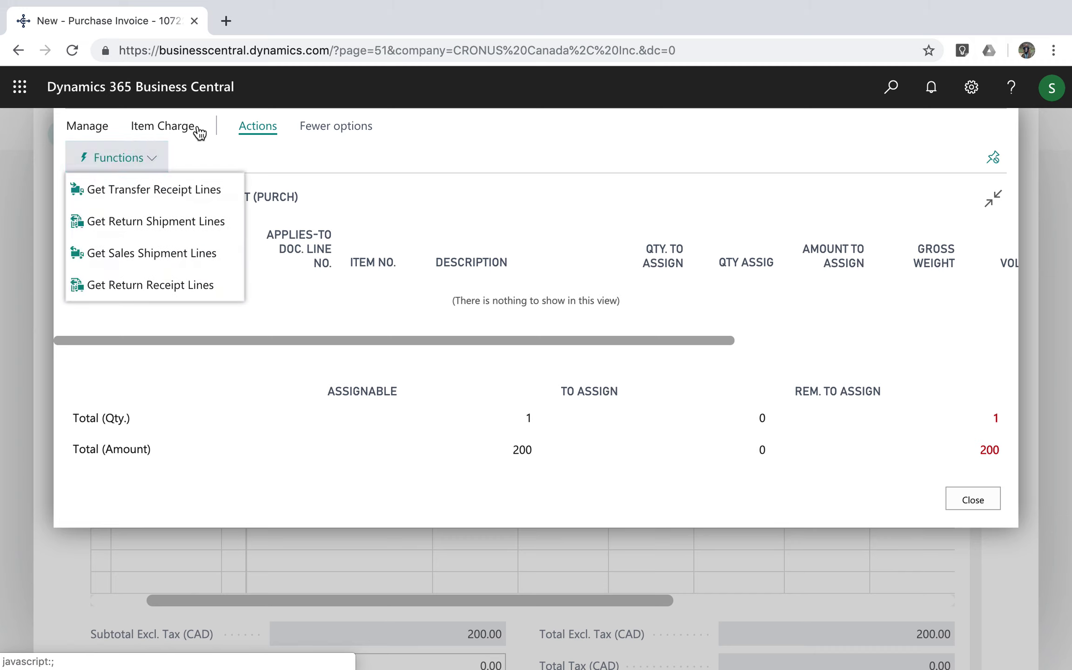
left_click(164, 130)
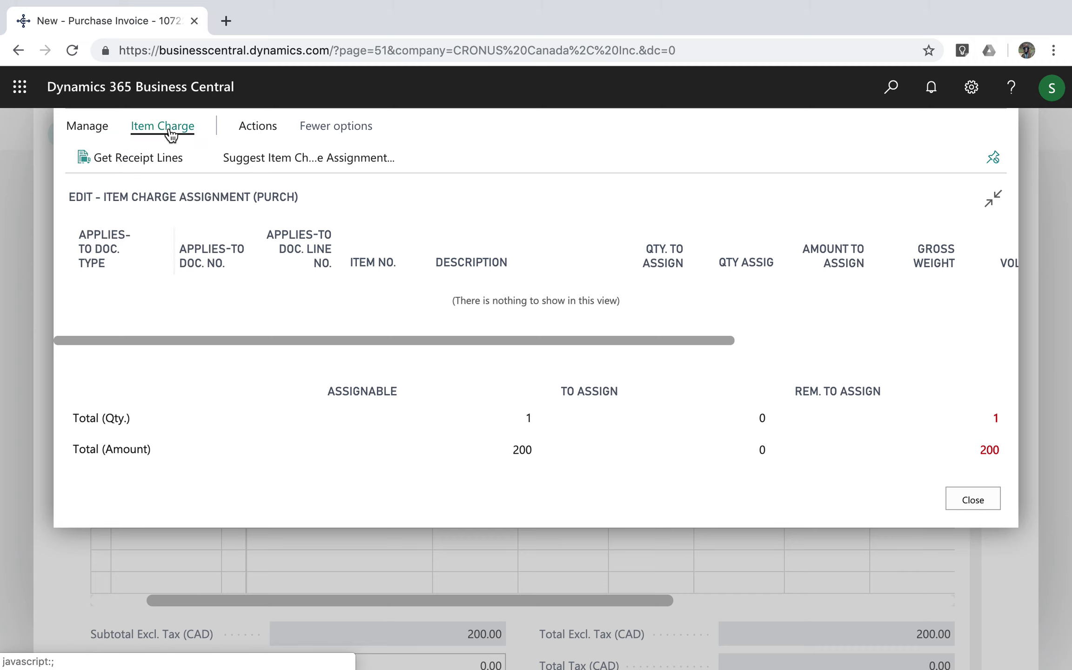
left_click(258, 127)
left_click(148, 158)
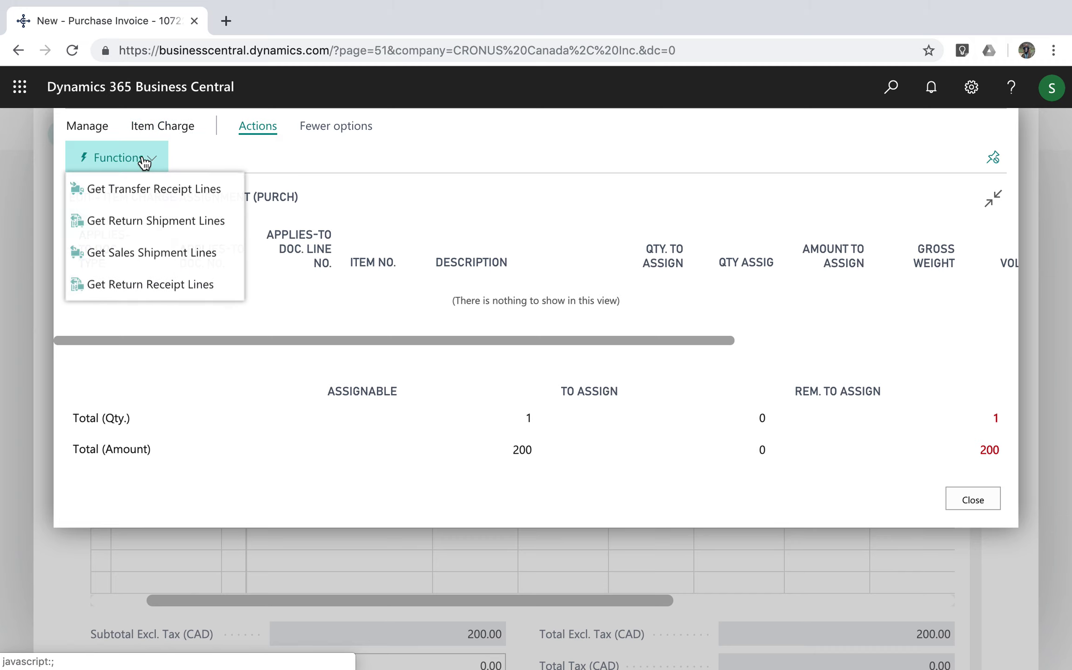
left_click(141, 189)
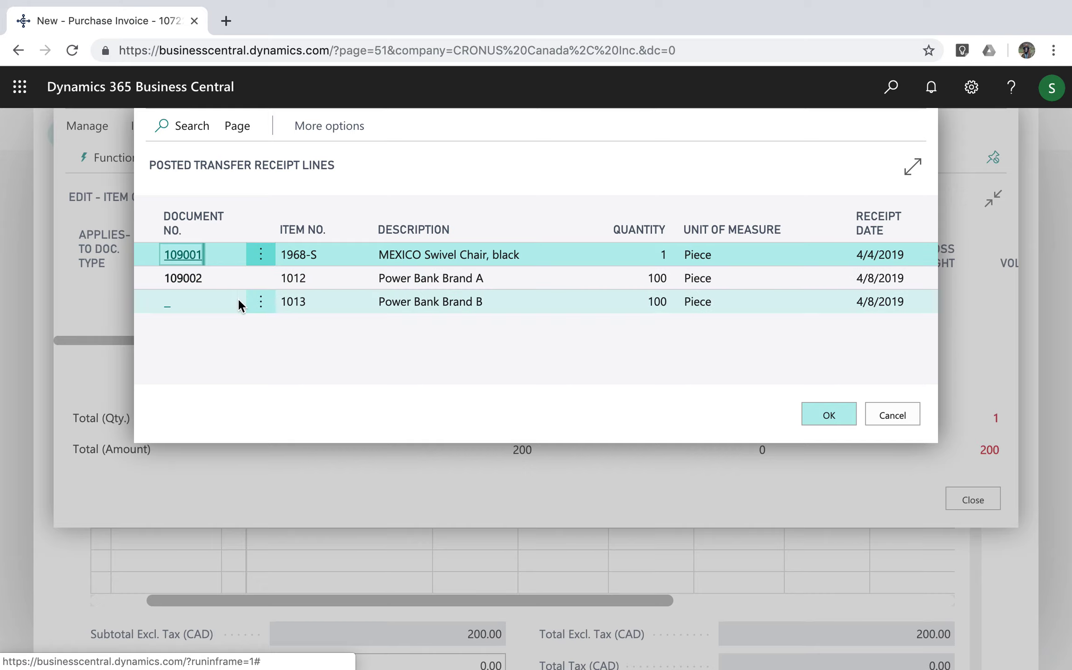
Add the Power Bank Brand A and Power Bank Brand B transfer receipt lines of document 109002 to the item charge assignment
left_click(261, 277)
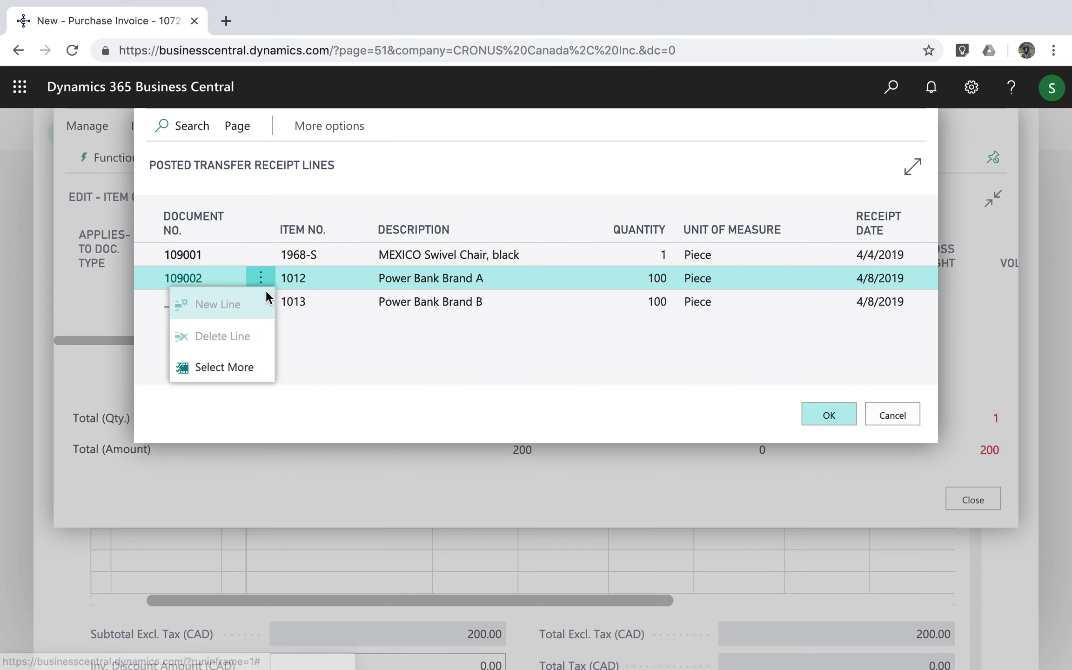
left_click(221, 368)
left_click(161, 301)
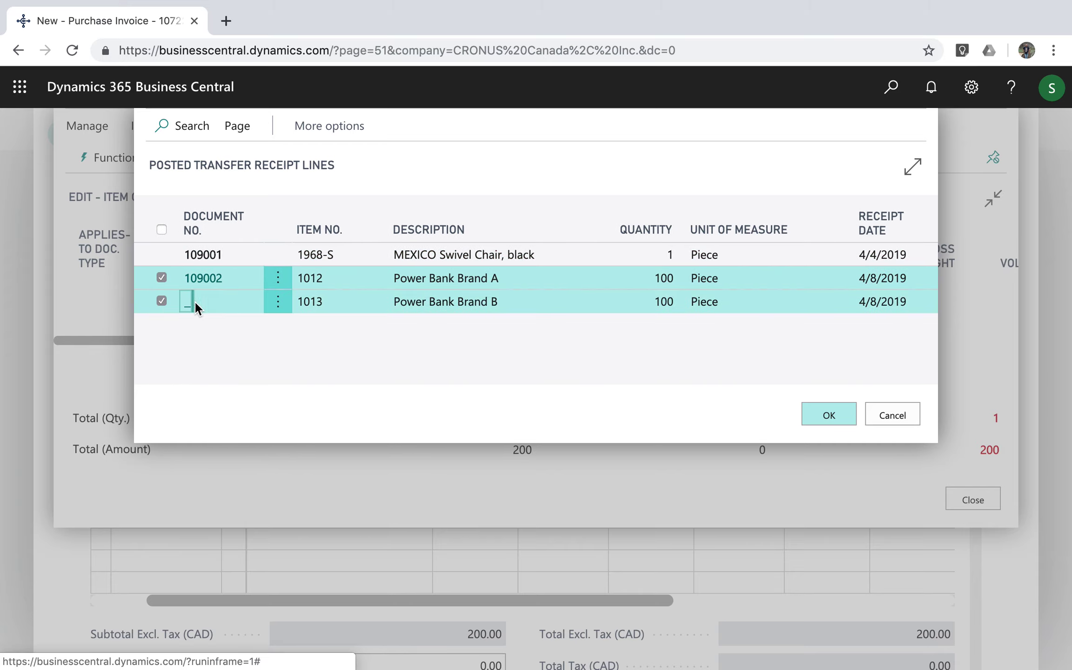
left_click(833, 414)
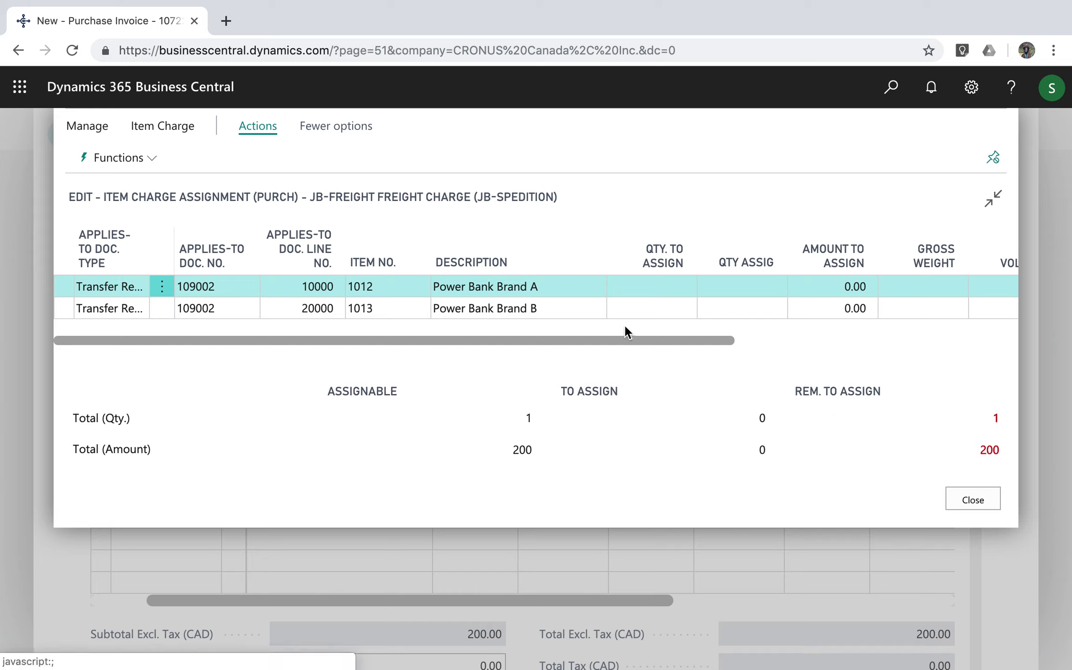
Use the suggested item charge assignment to split the freight evenly between both power bank lines, 100 each, and close the assignment
left_click(159, 126)
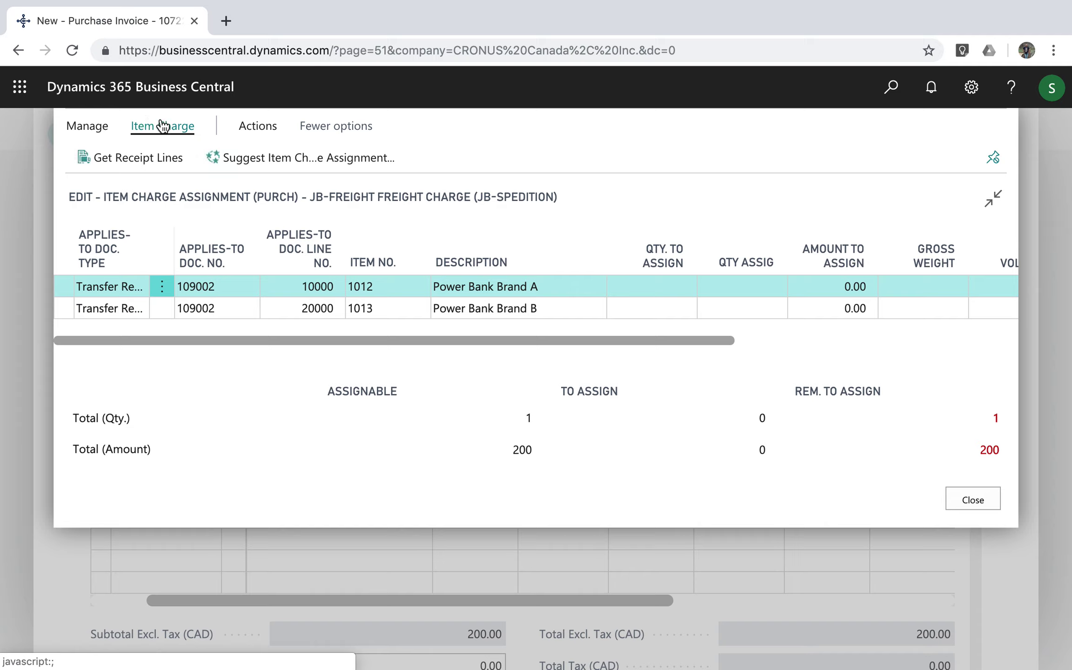
left_click(287, 163)
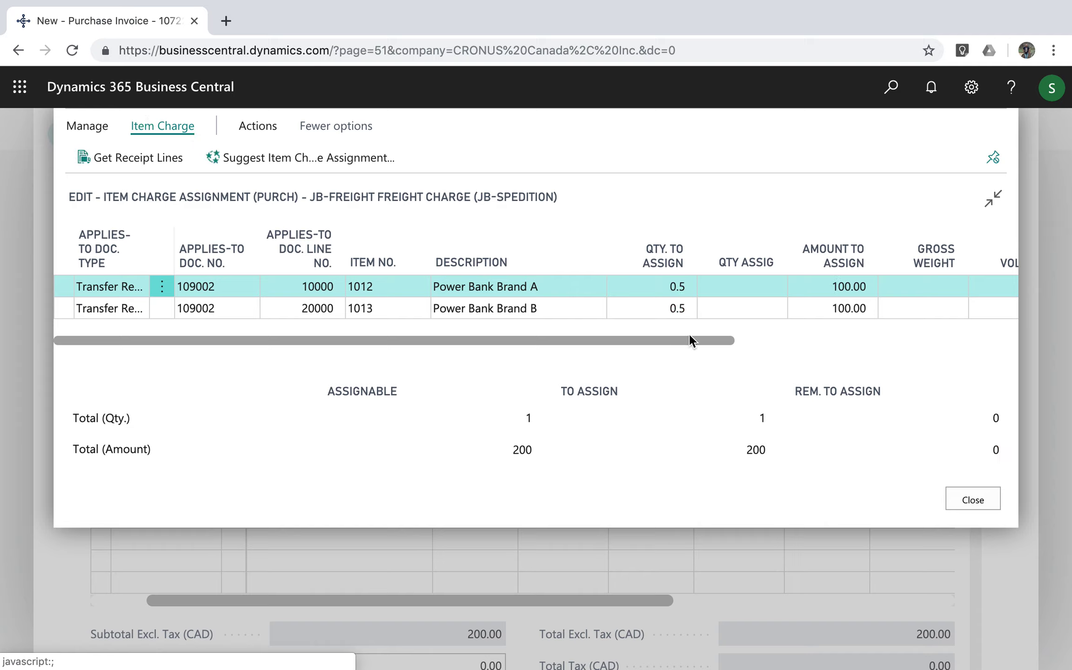
left_click_drag(672, 339, 840, 333)
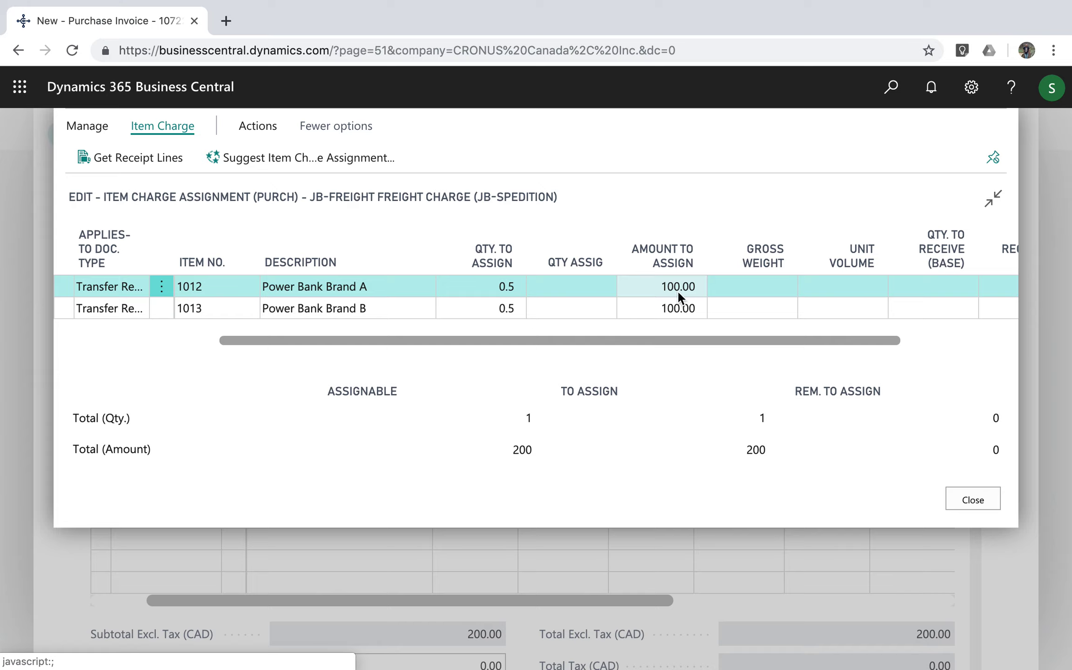
left_click_drag(672, 341, 132, 180)
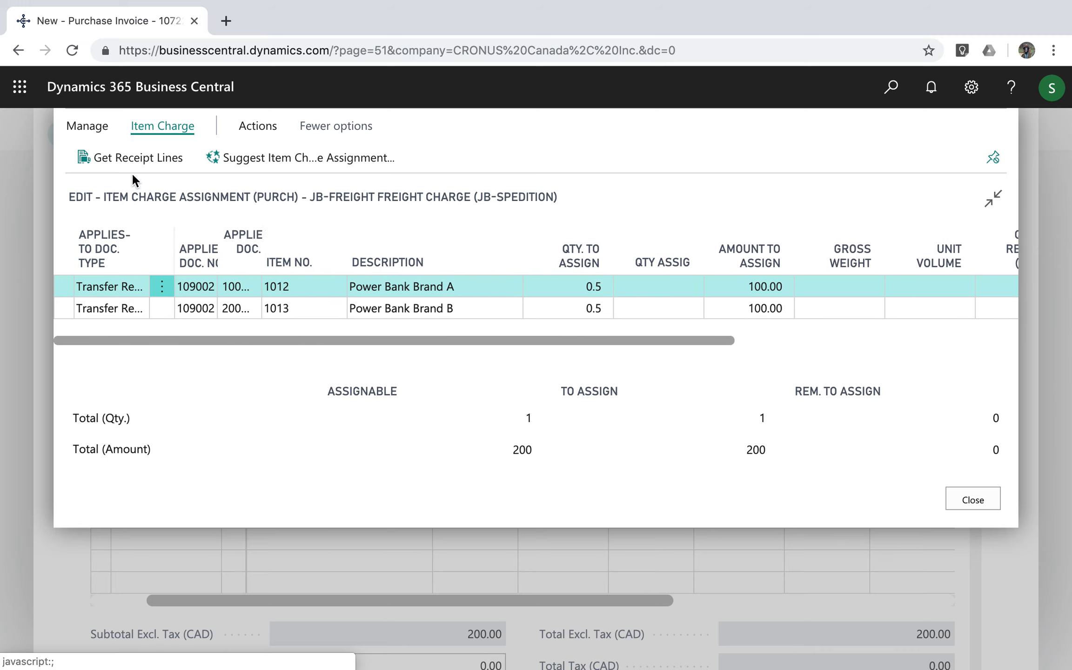
left_click(973, 499)
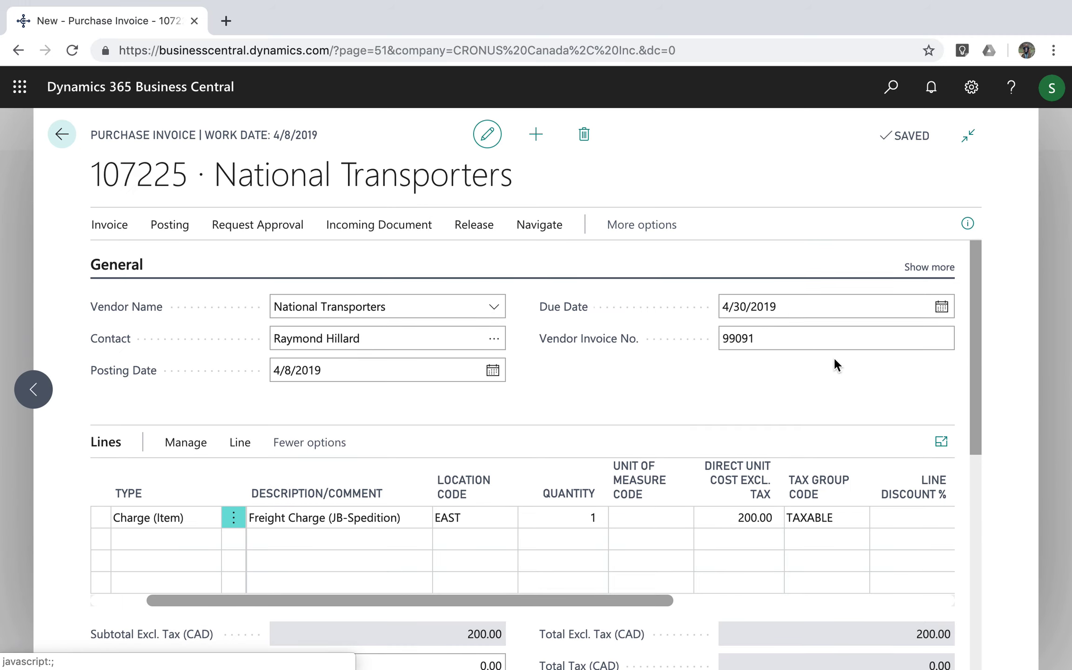
Post the National Transporters purchase invoice and confirm the posting
left_click(170, 226)
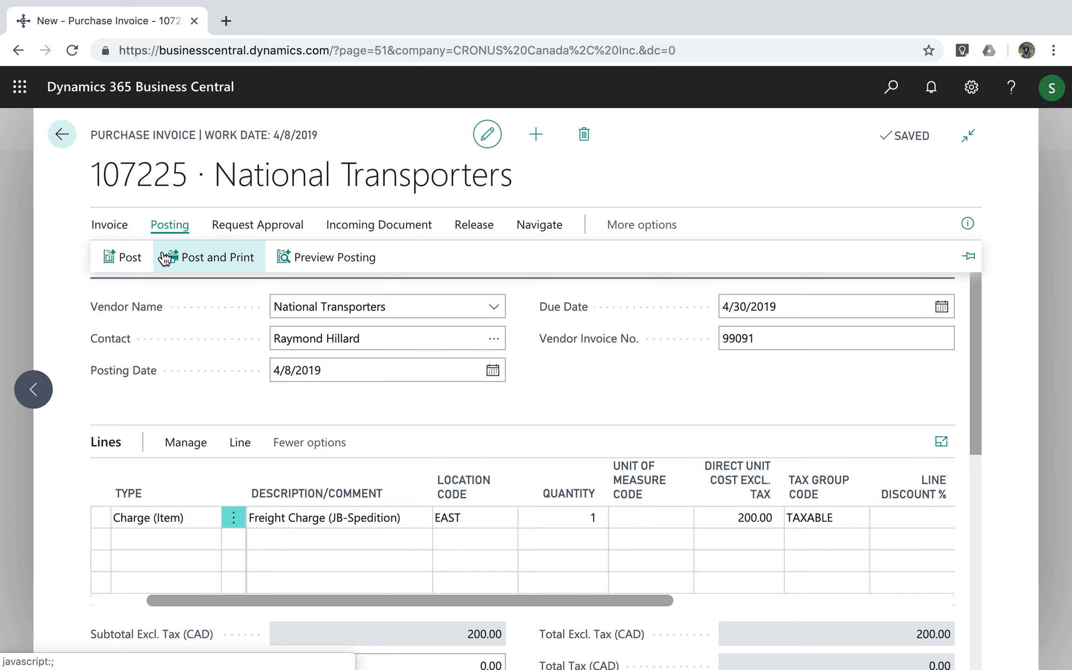
left_click(129, 257)
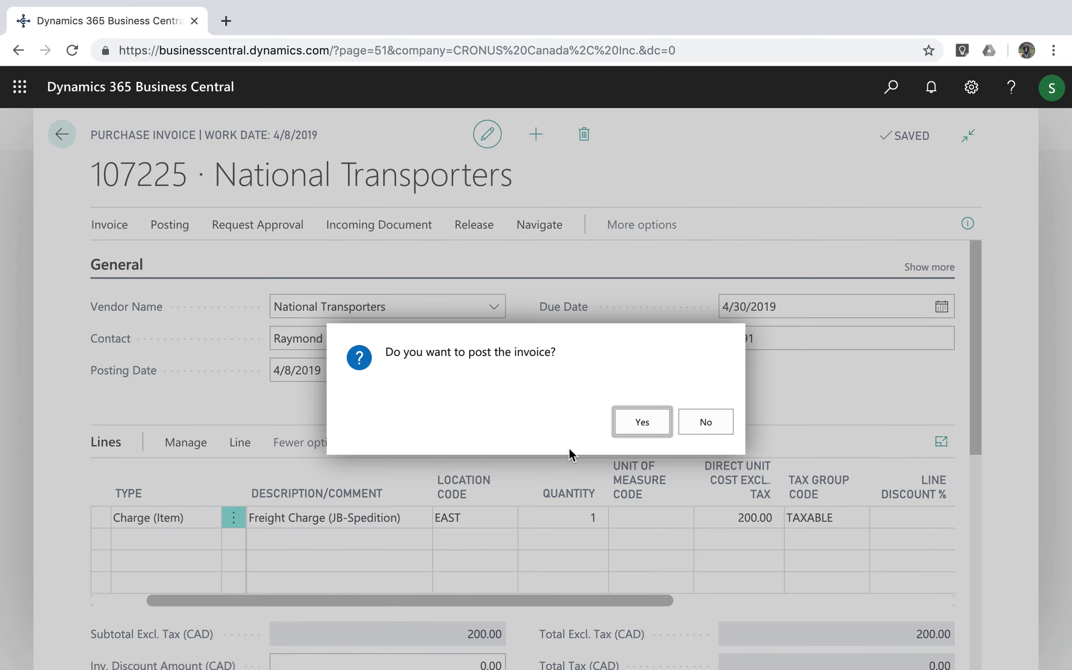
left_click(637, 421)
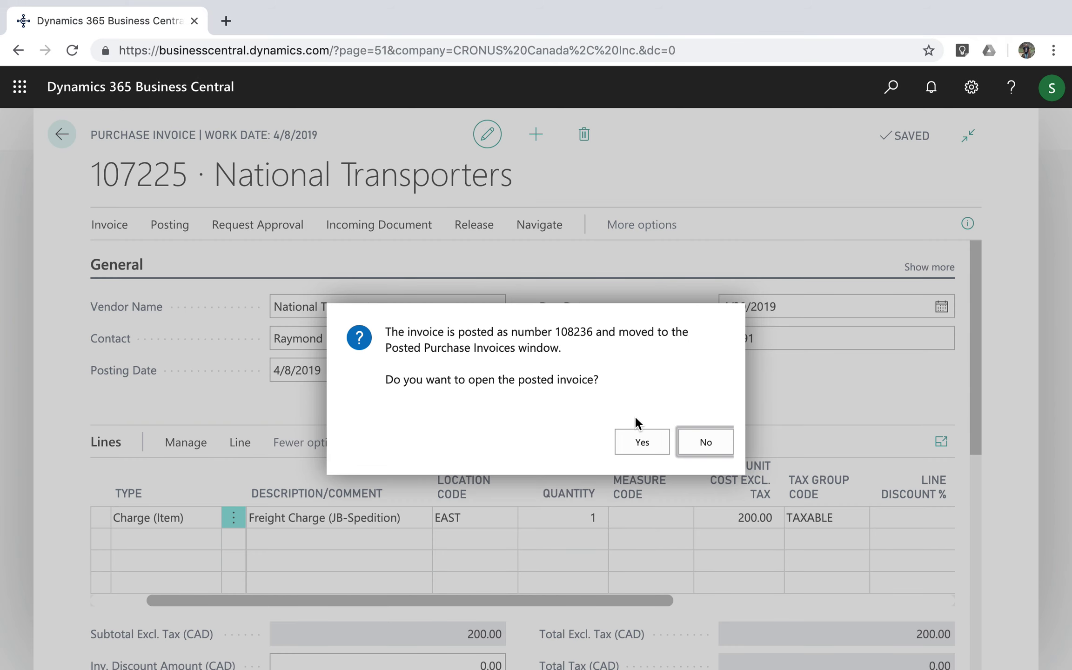
Decline opening the posted National Transporters invoice and return to the purchase invoices list
left_click(706, 443)
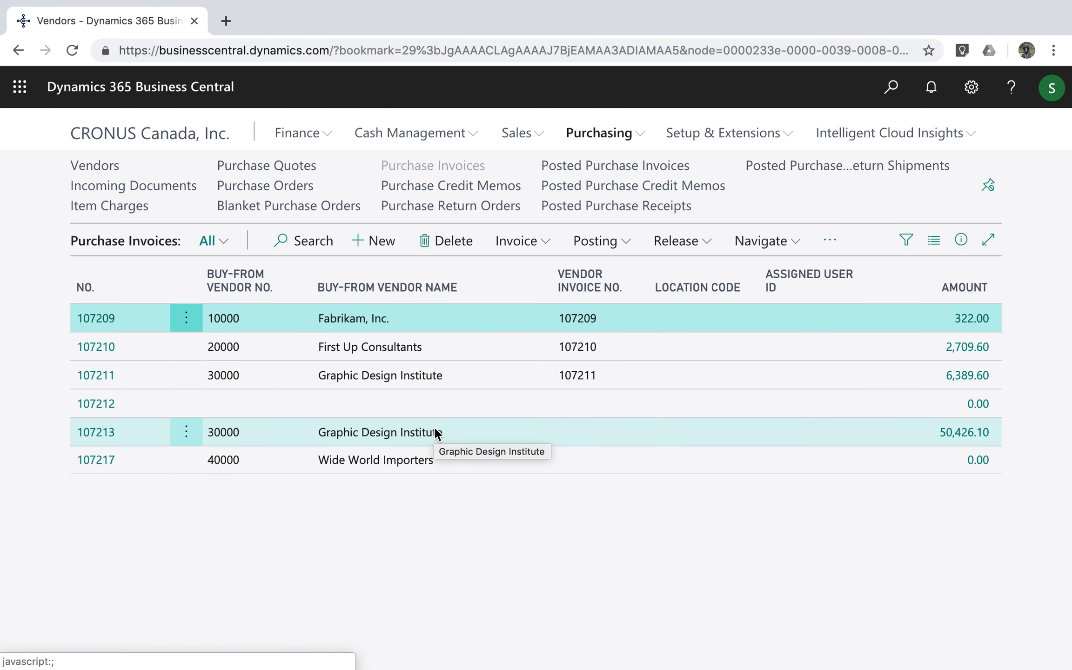
key("ctrl+Right")
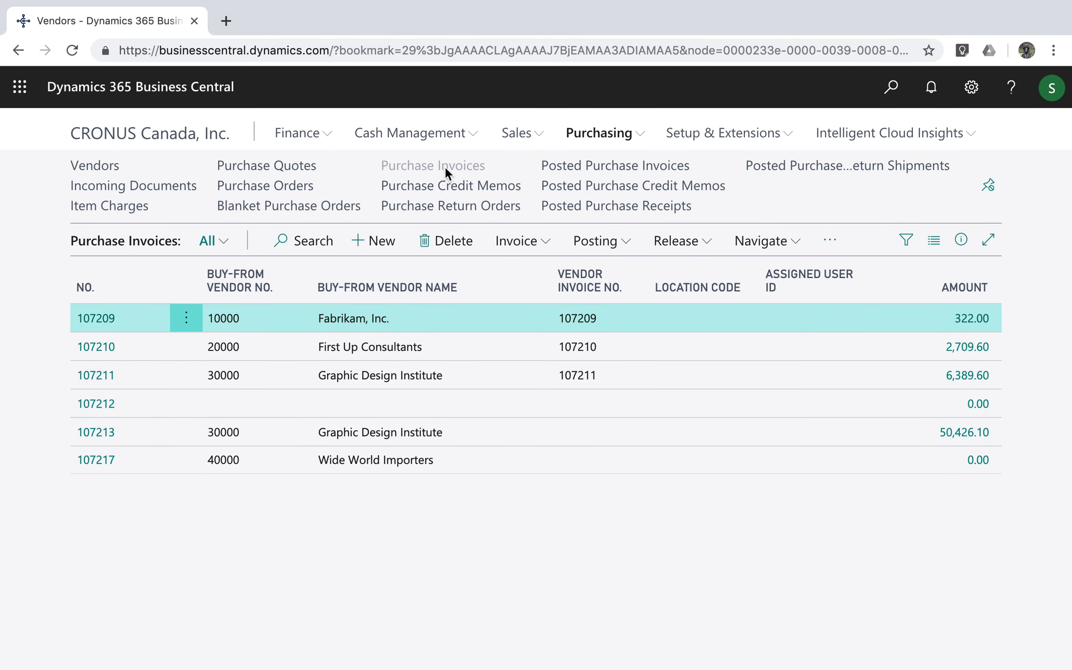
Open the sales item list and search it for "power bank"
left_click(541, 135)
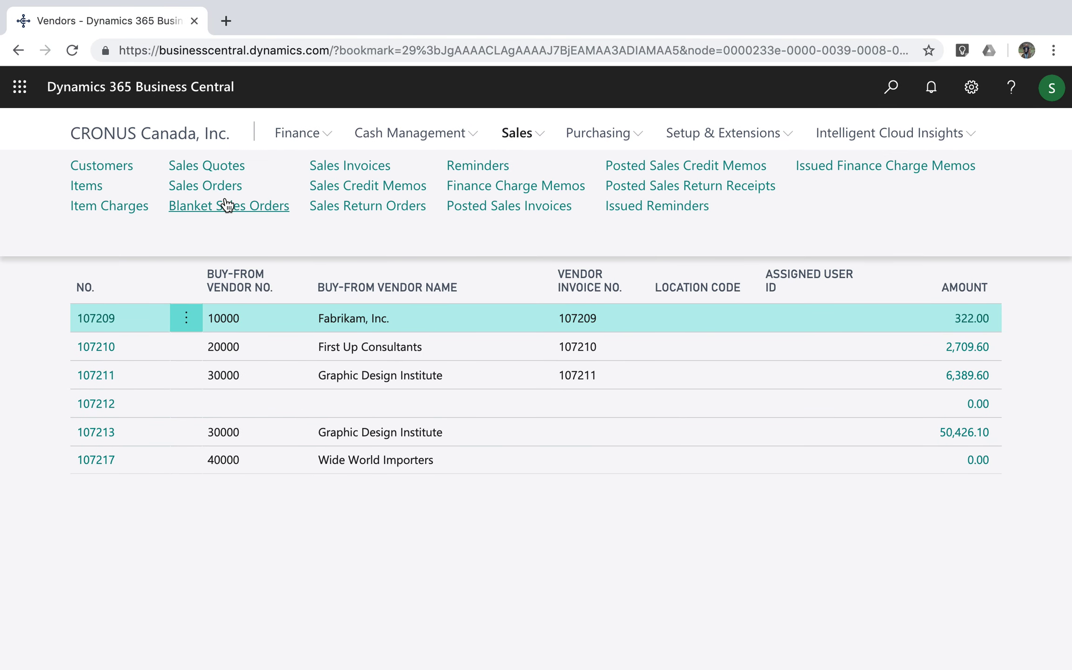
left_click(101, 186)
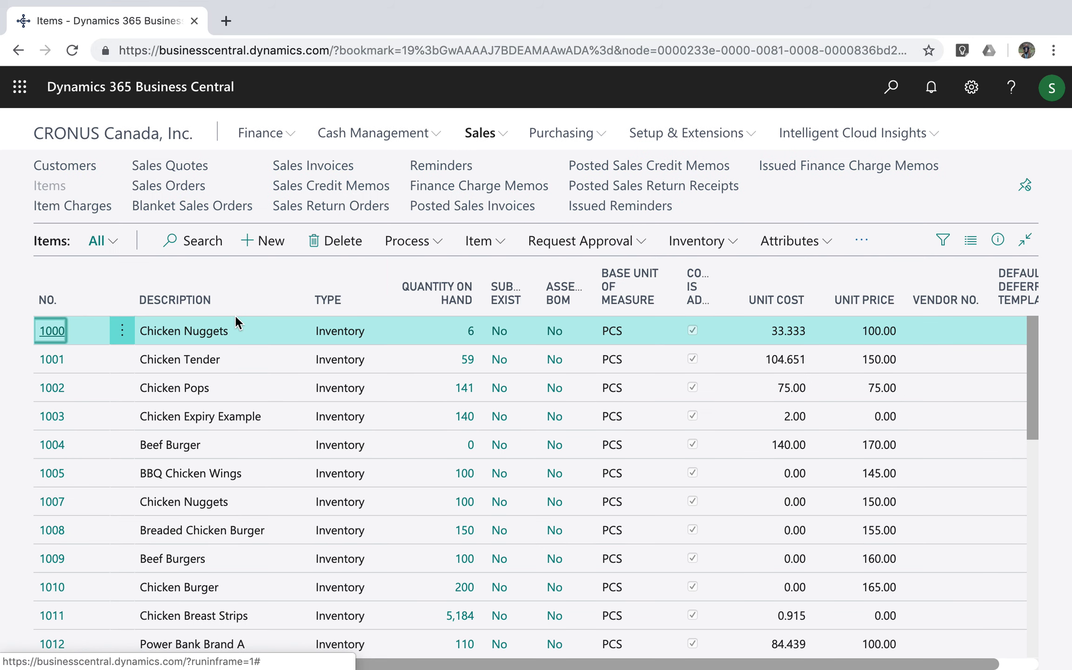
left_click(200, 254)
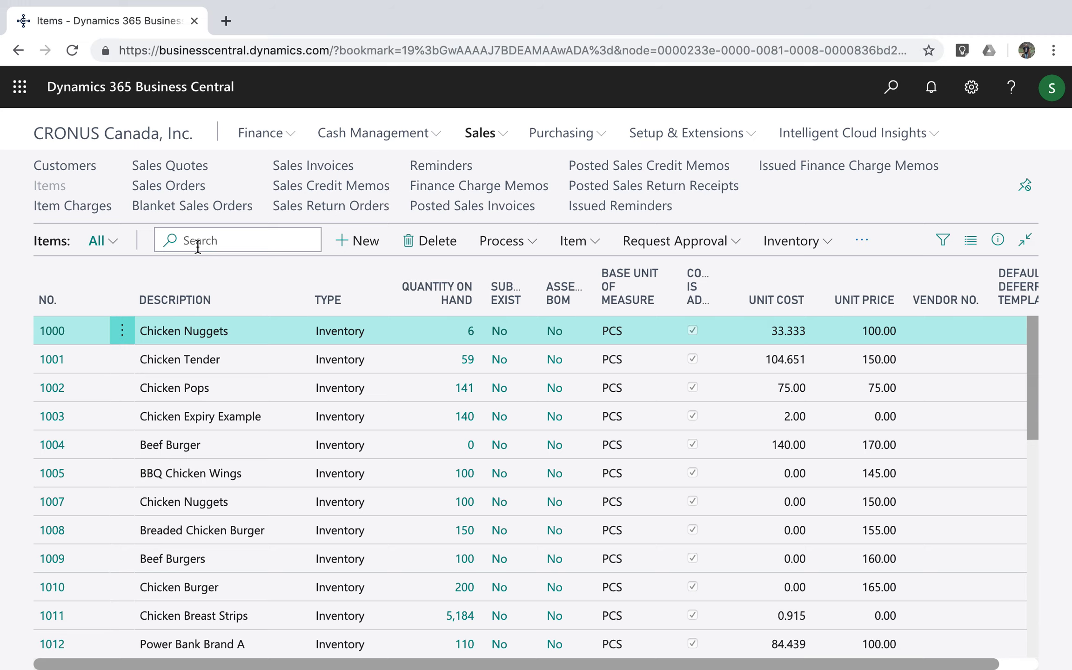
type("power bank")
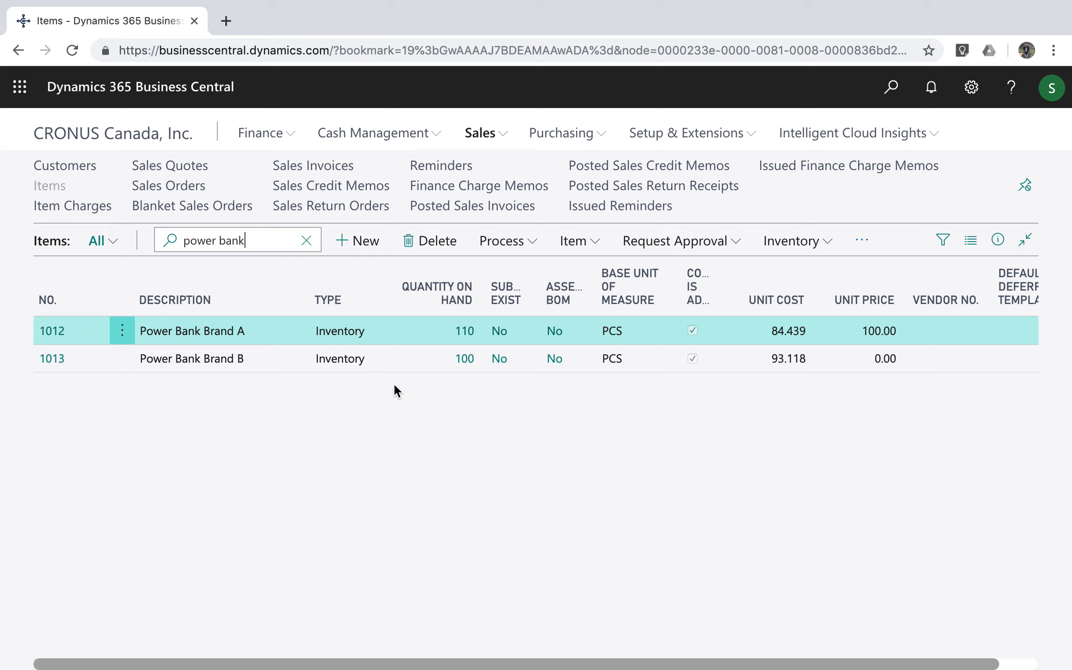
Examine and compare the unit costs of Power Bank Brand A and Power Bank Brand B in the item list
left_click(203, 359)
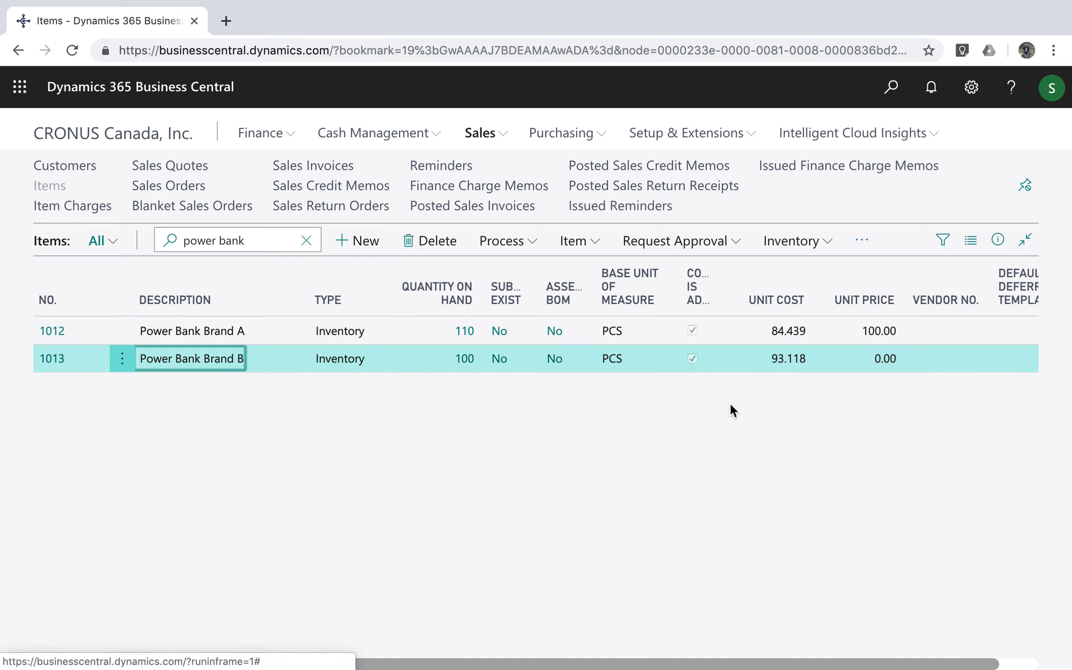
left_click(786, 362)
left_click(790, 333)
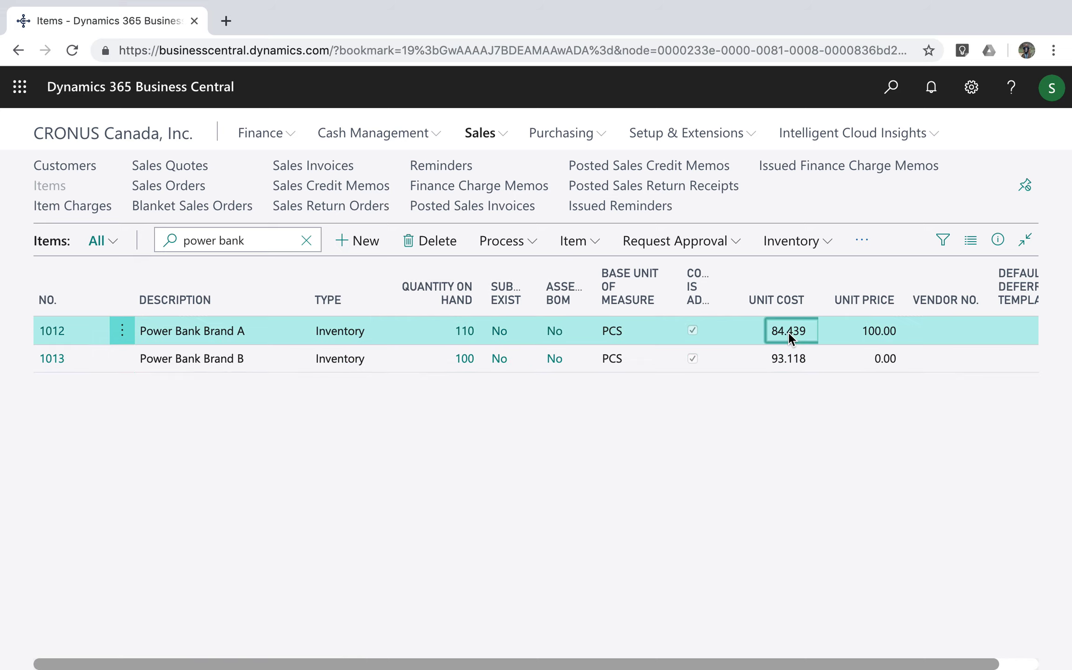
left_click(785, 357)
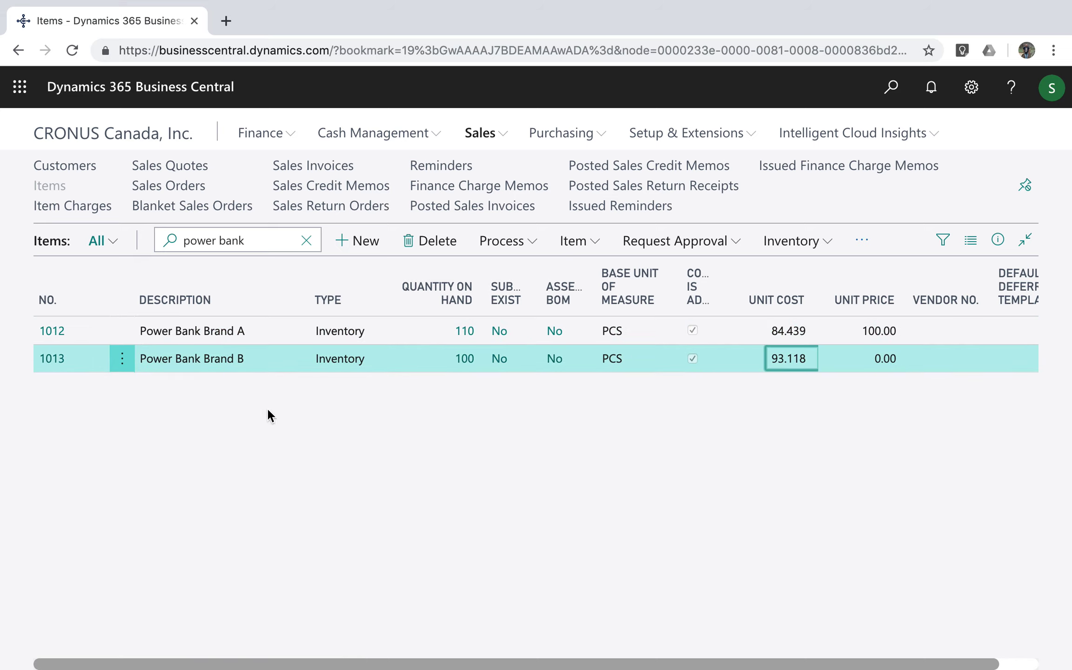